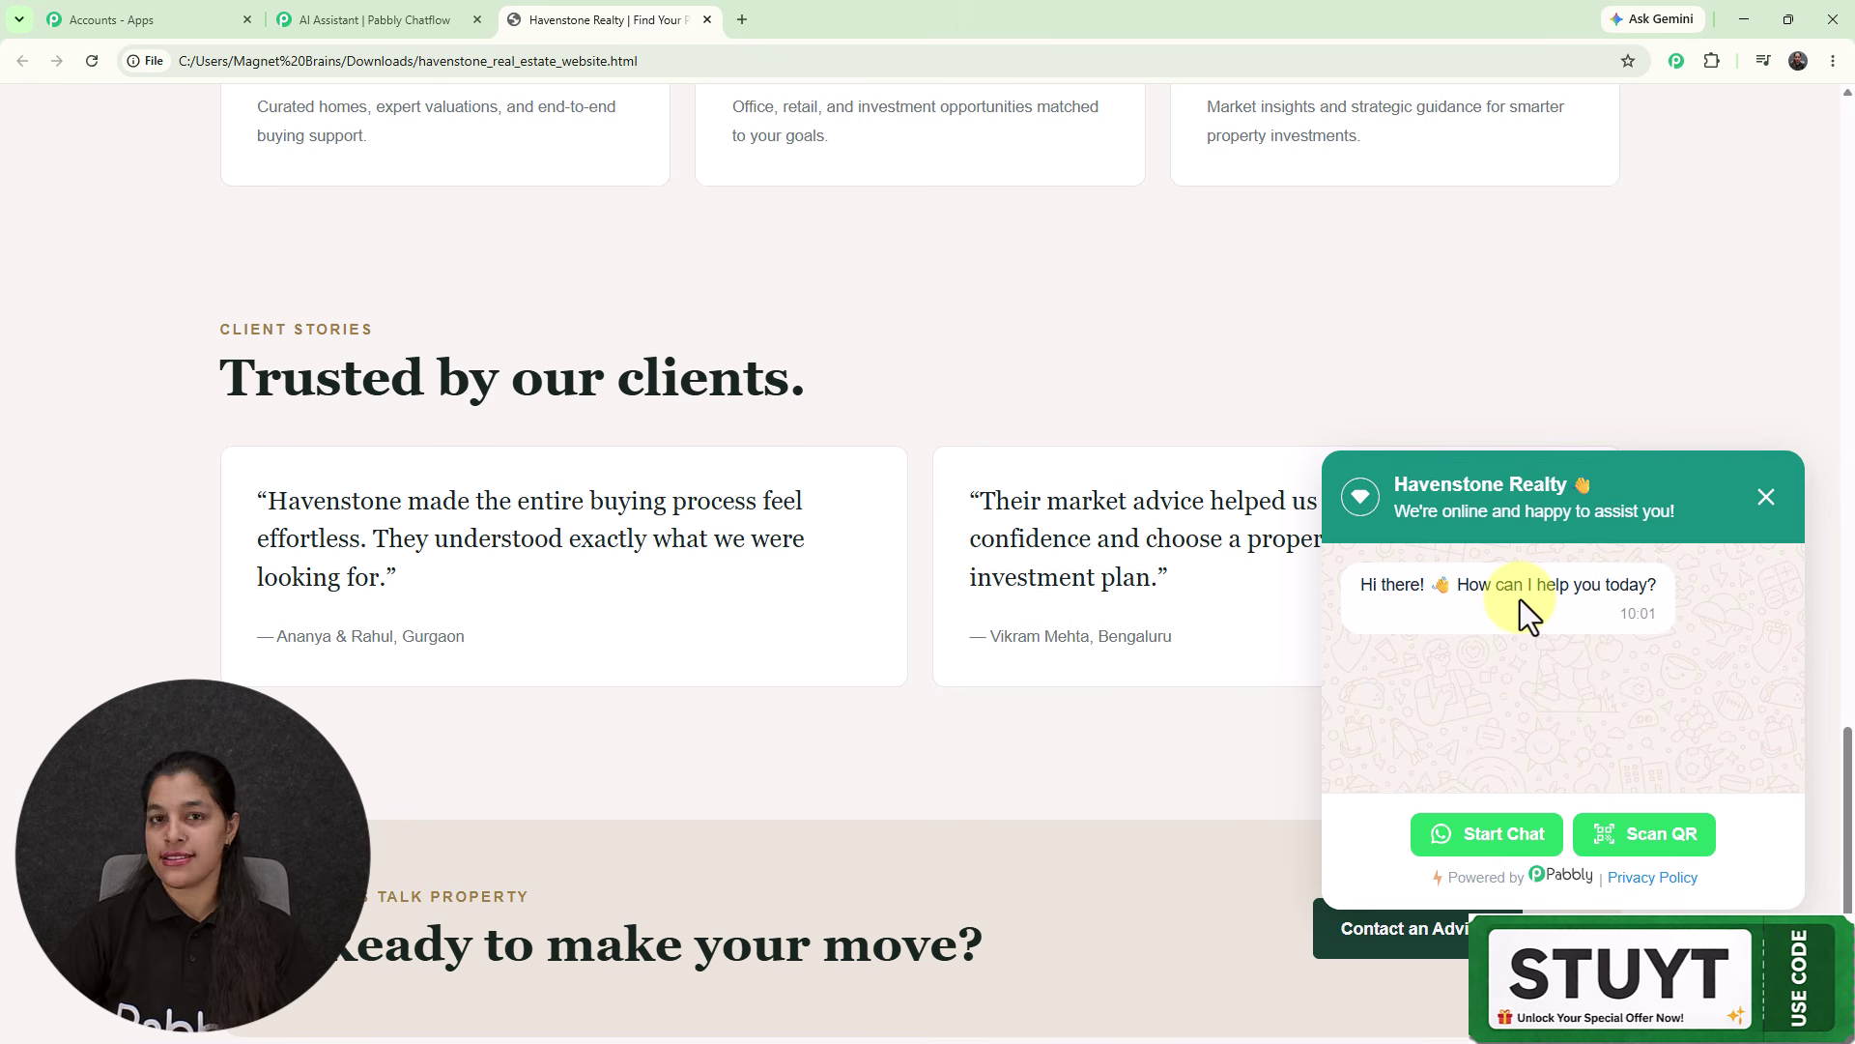
# - Start a WhatsApp chat from the Havenstone Realty website widget and send the message "I need help"
pyautogui.click(1483, 838)
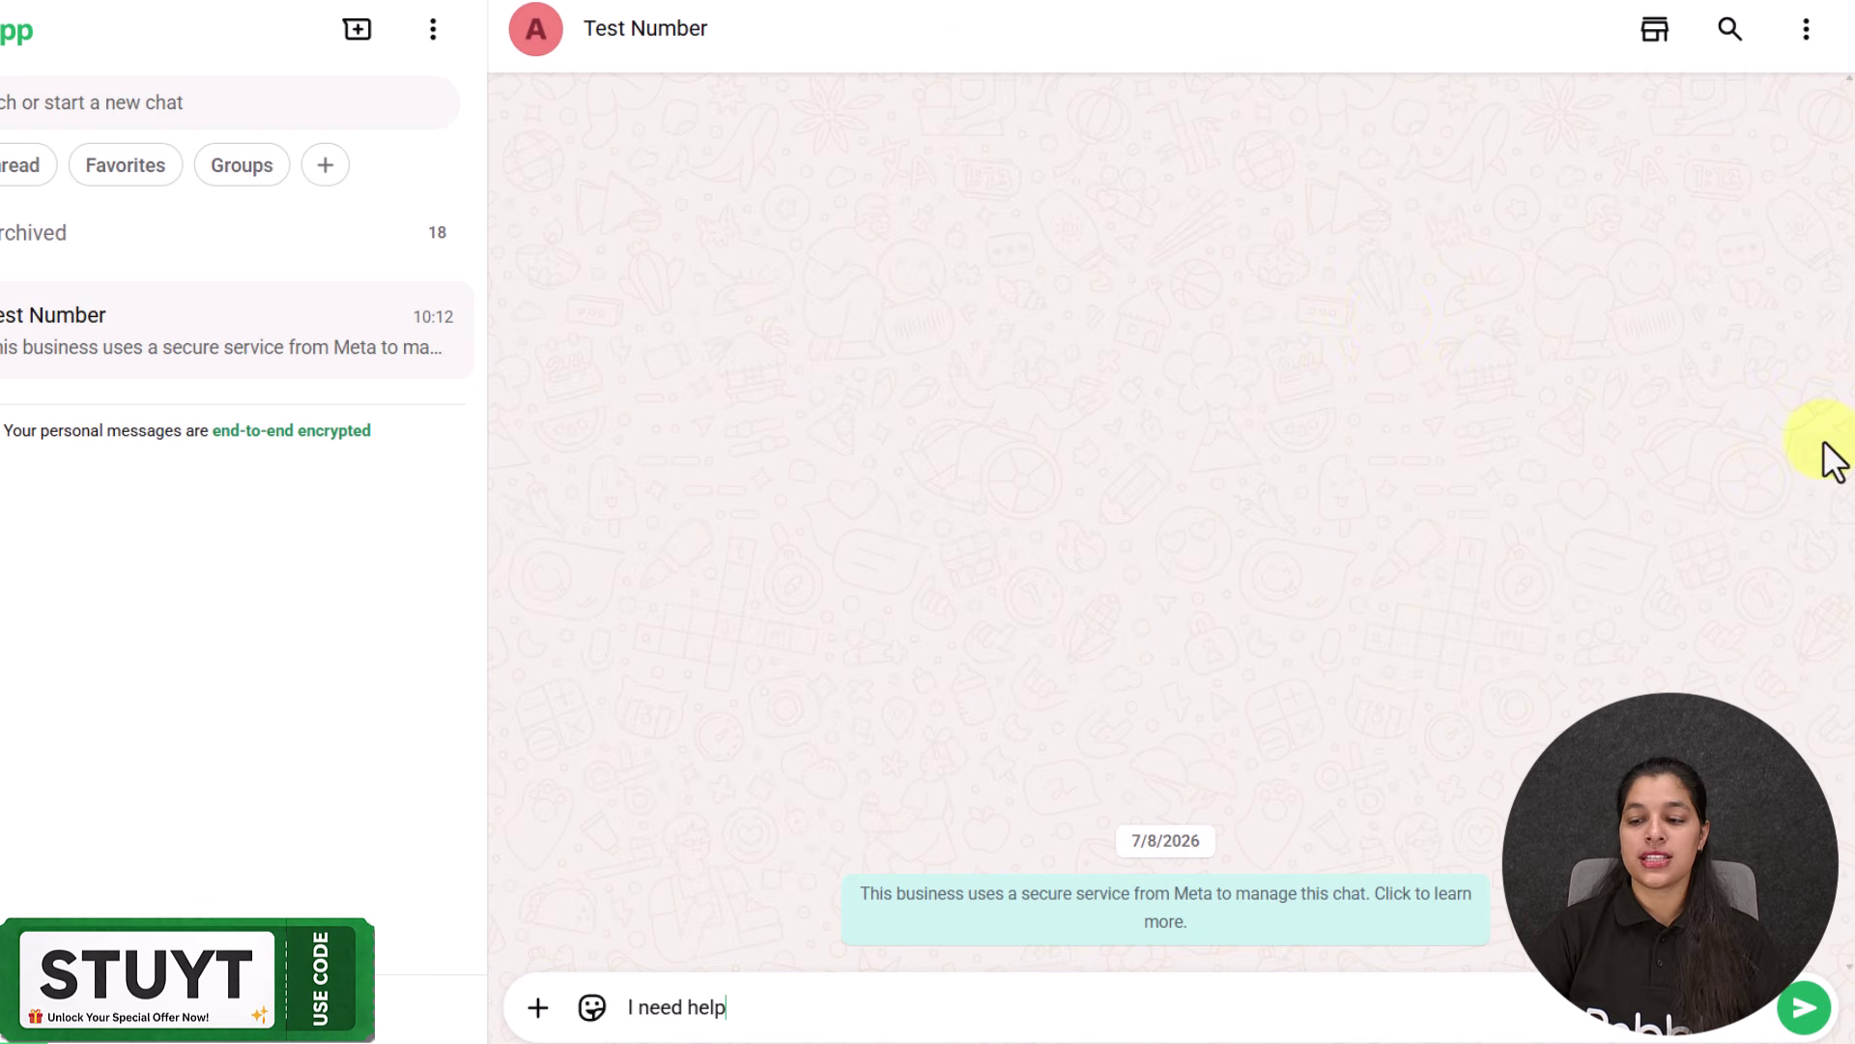
pyautogui.click(1804, 1007)
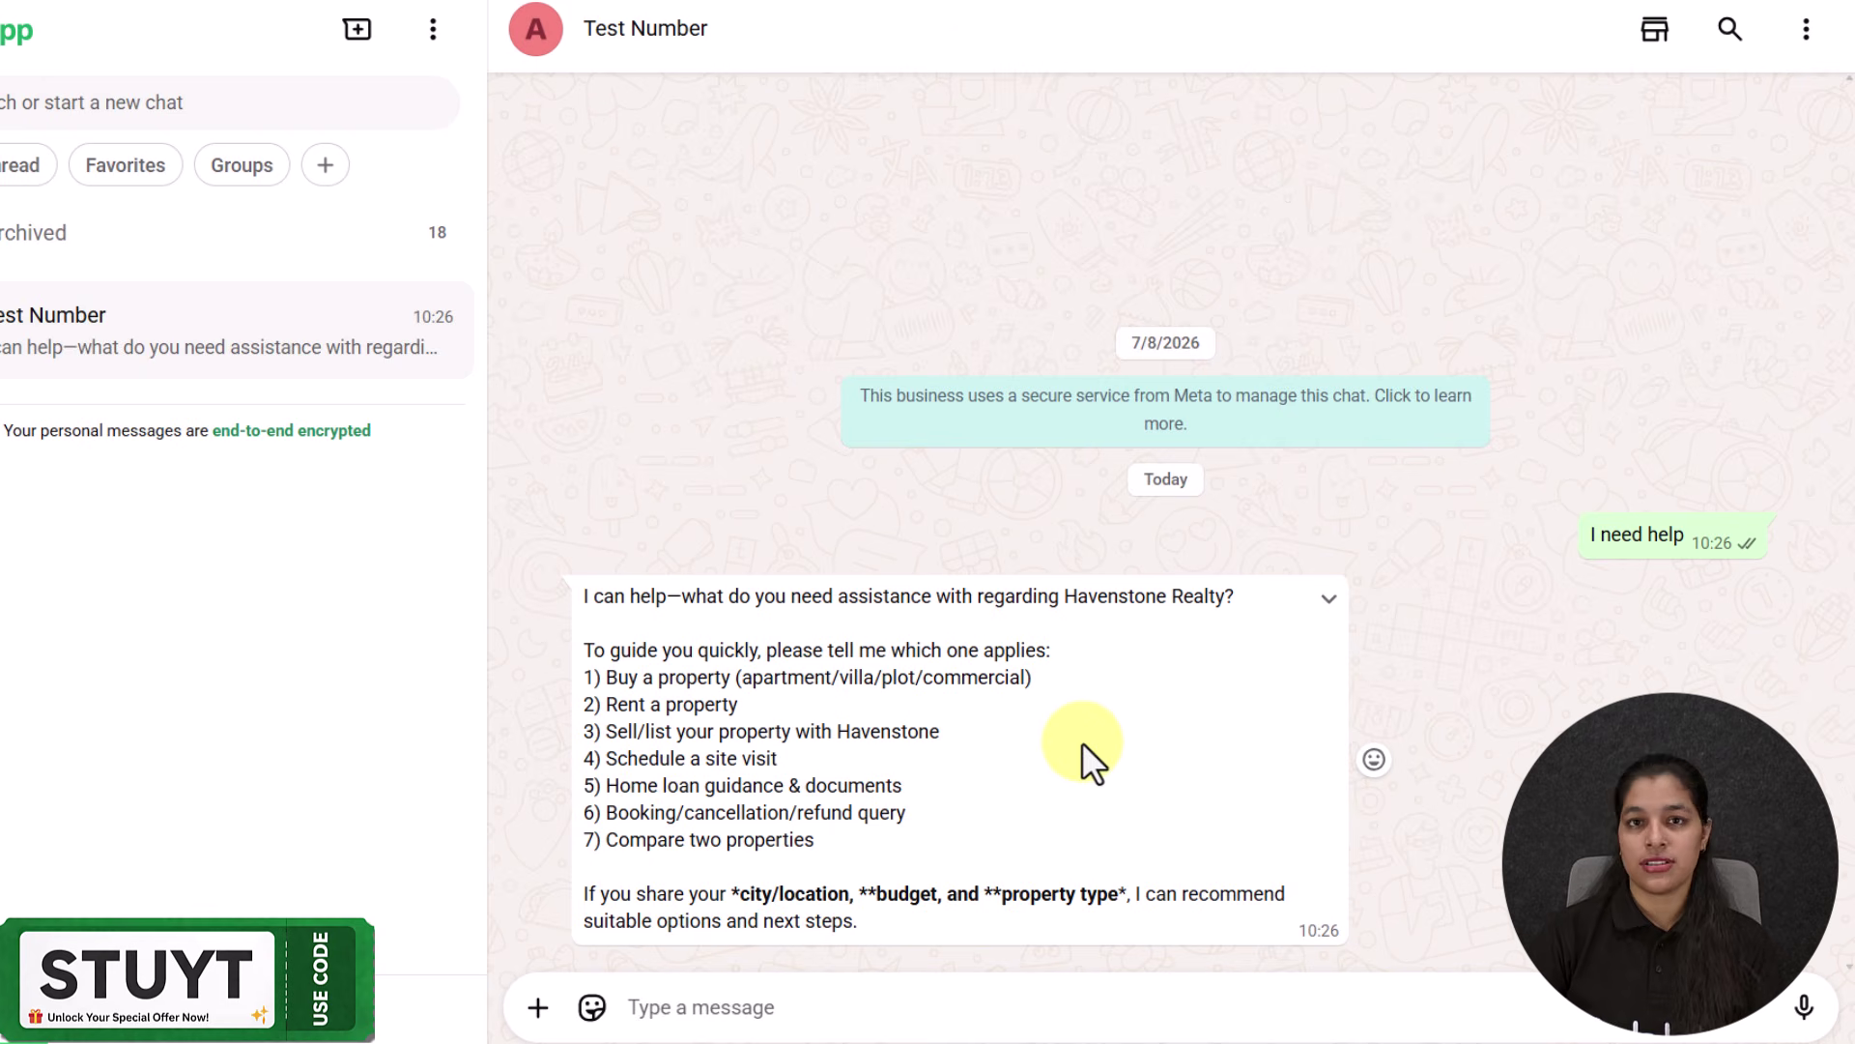
# - Ask the assistant "What type of properties does Havenstone Realty offer?" and "Do you help with home loans?"
pyautogui.write('What type of properties does Havenstone Realty offer?')
pyautogui.press('Return')
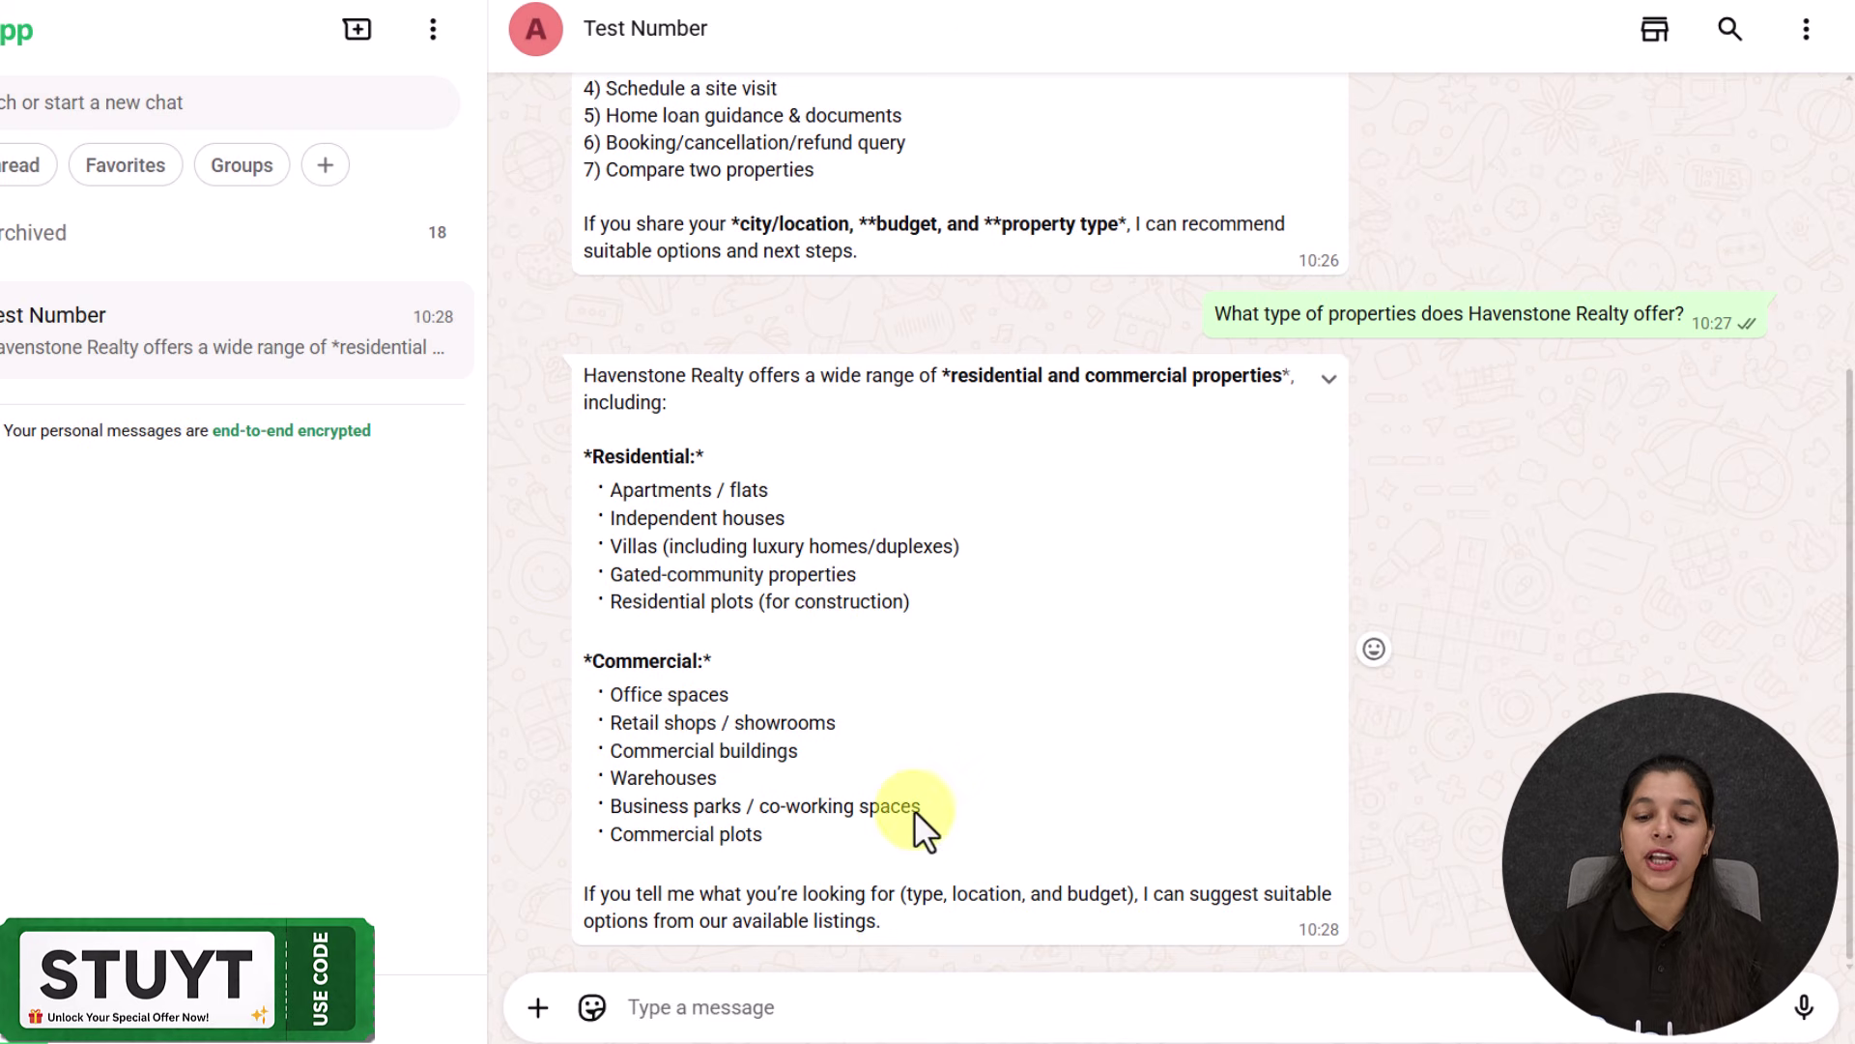
pyautogui.click(1029, 1015)
pyautogui.write('Do you help with home loans?')
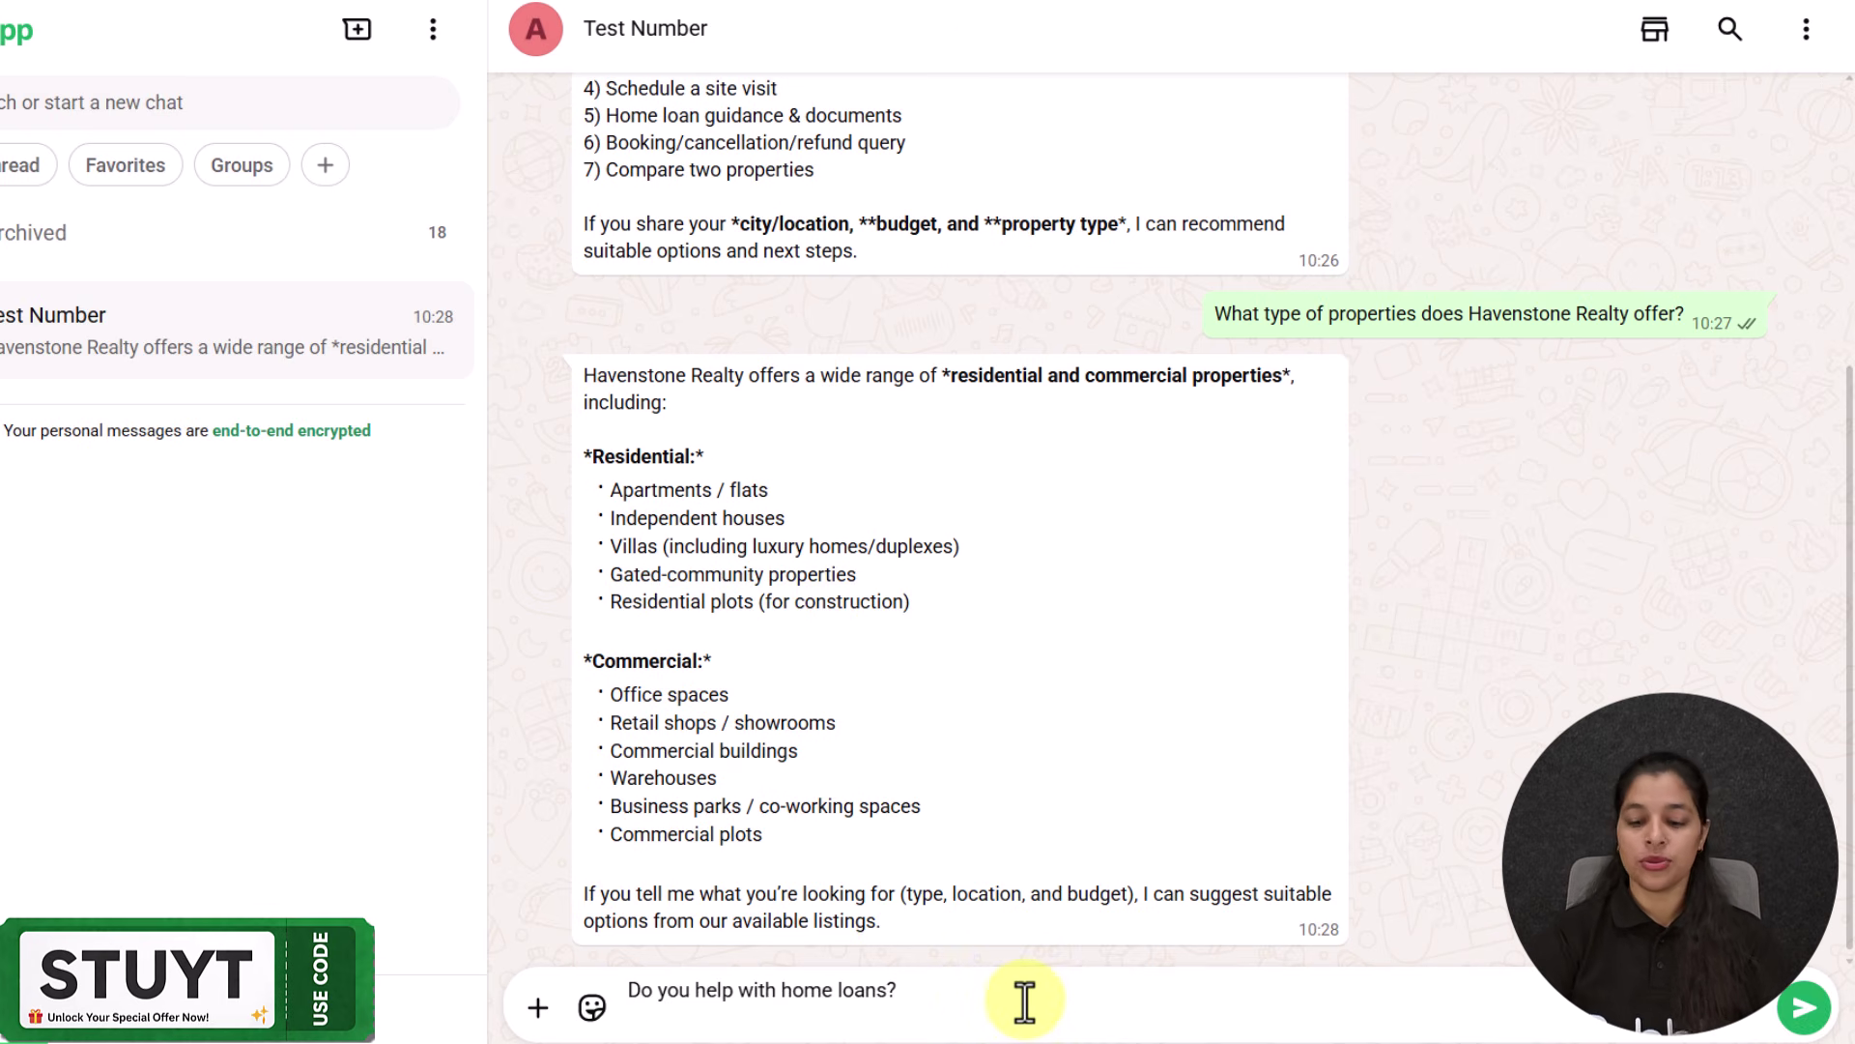
pyautogui.press('Return')
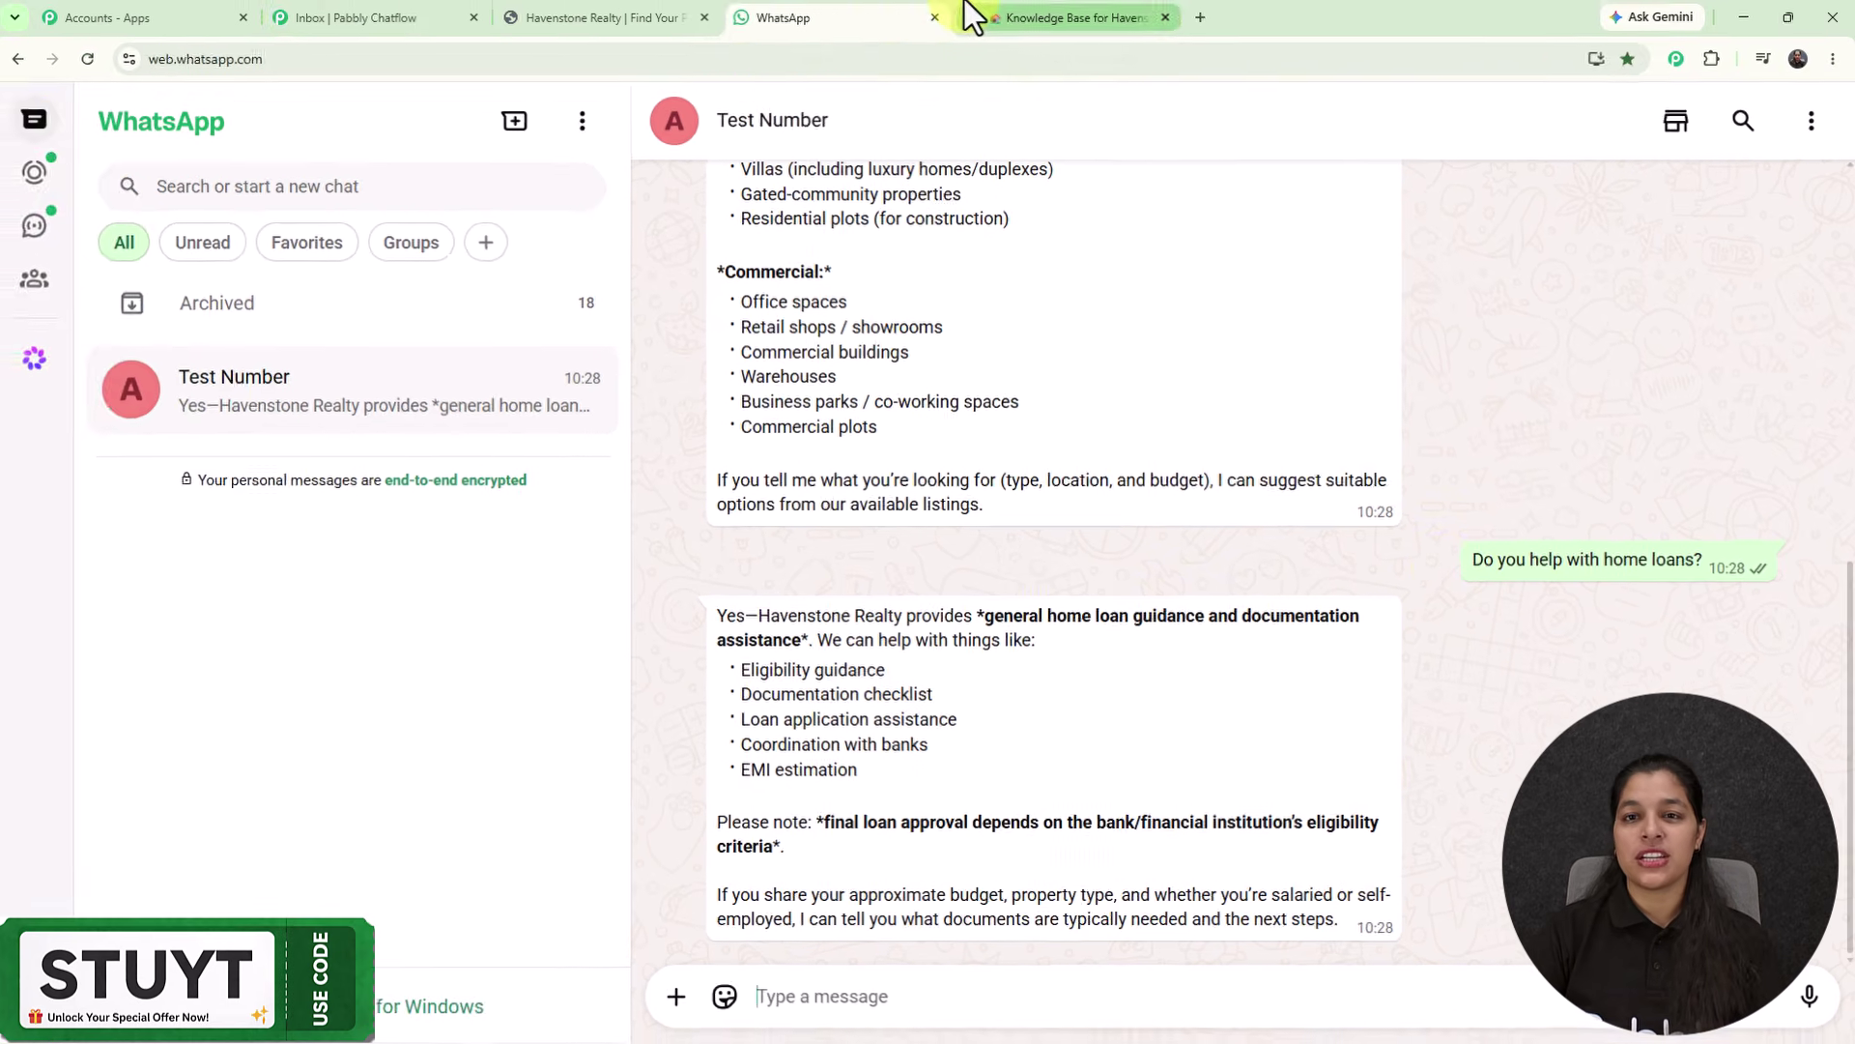
# - Review the Havenstone Realty knowledge base document, including the About section, the apartment details and the amenities
pyautogui.click(971, 13)
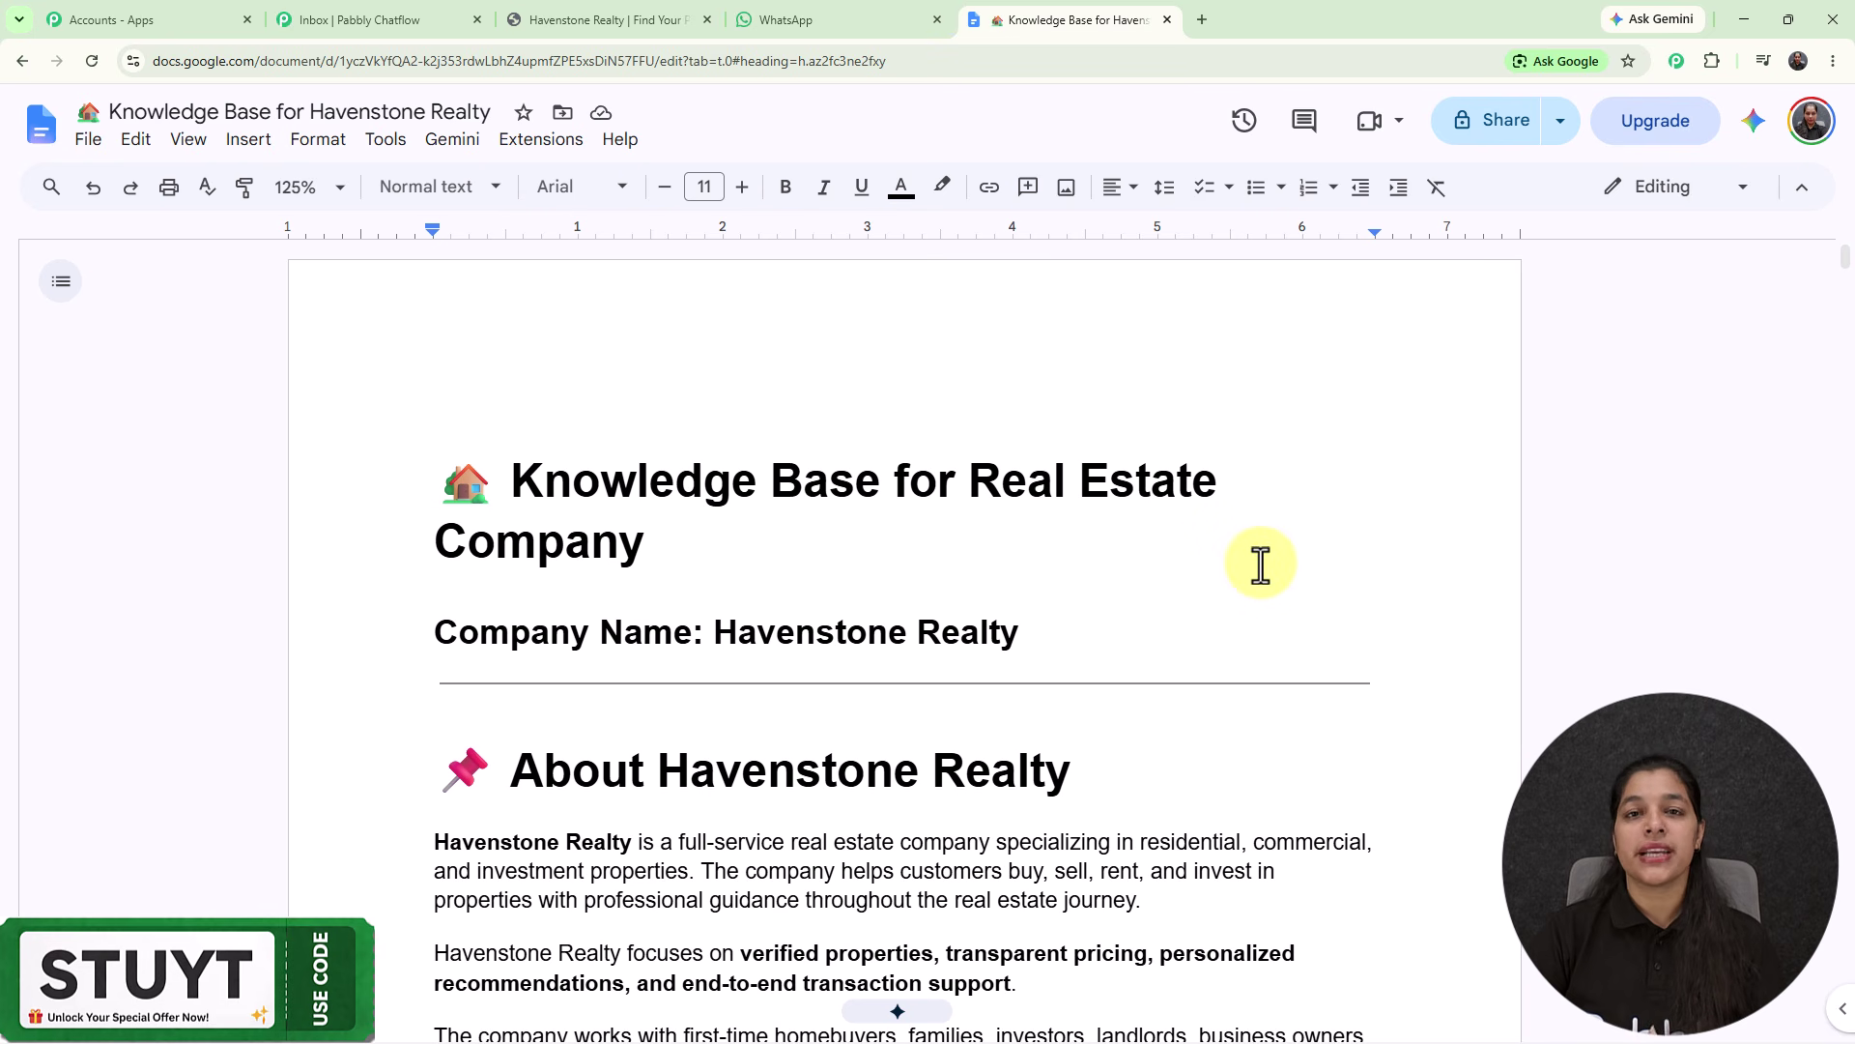
pyautogui.scroll(-3, 1261, 564)
pyautogui.scroll(-6, 1261, 564)
pyautogui.scroll(6, 1261, 564)
pyautogui.scroll(3, 1261, 564)
pyautogui.scroll(-4, 1256, 563)
pyautogui.scroll(1, 431, 434)
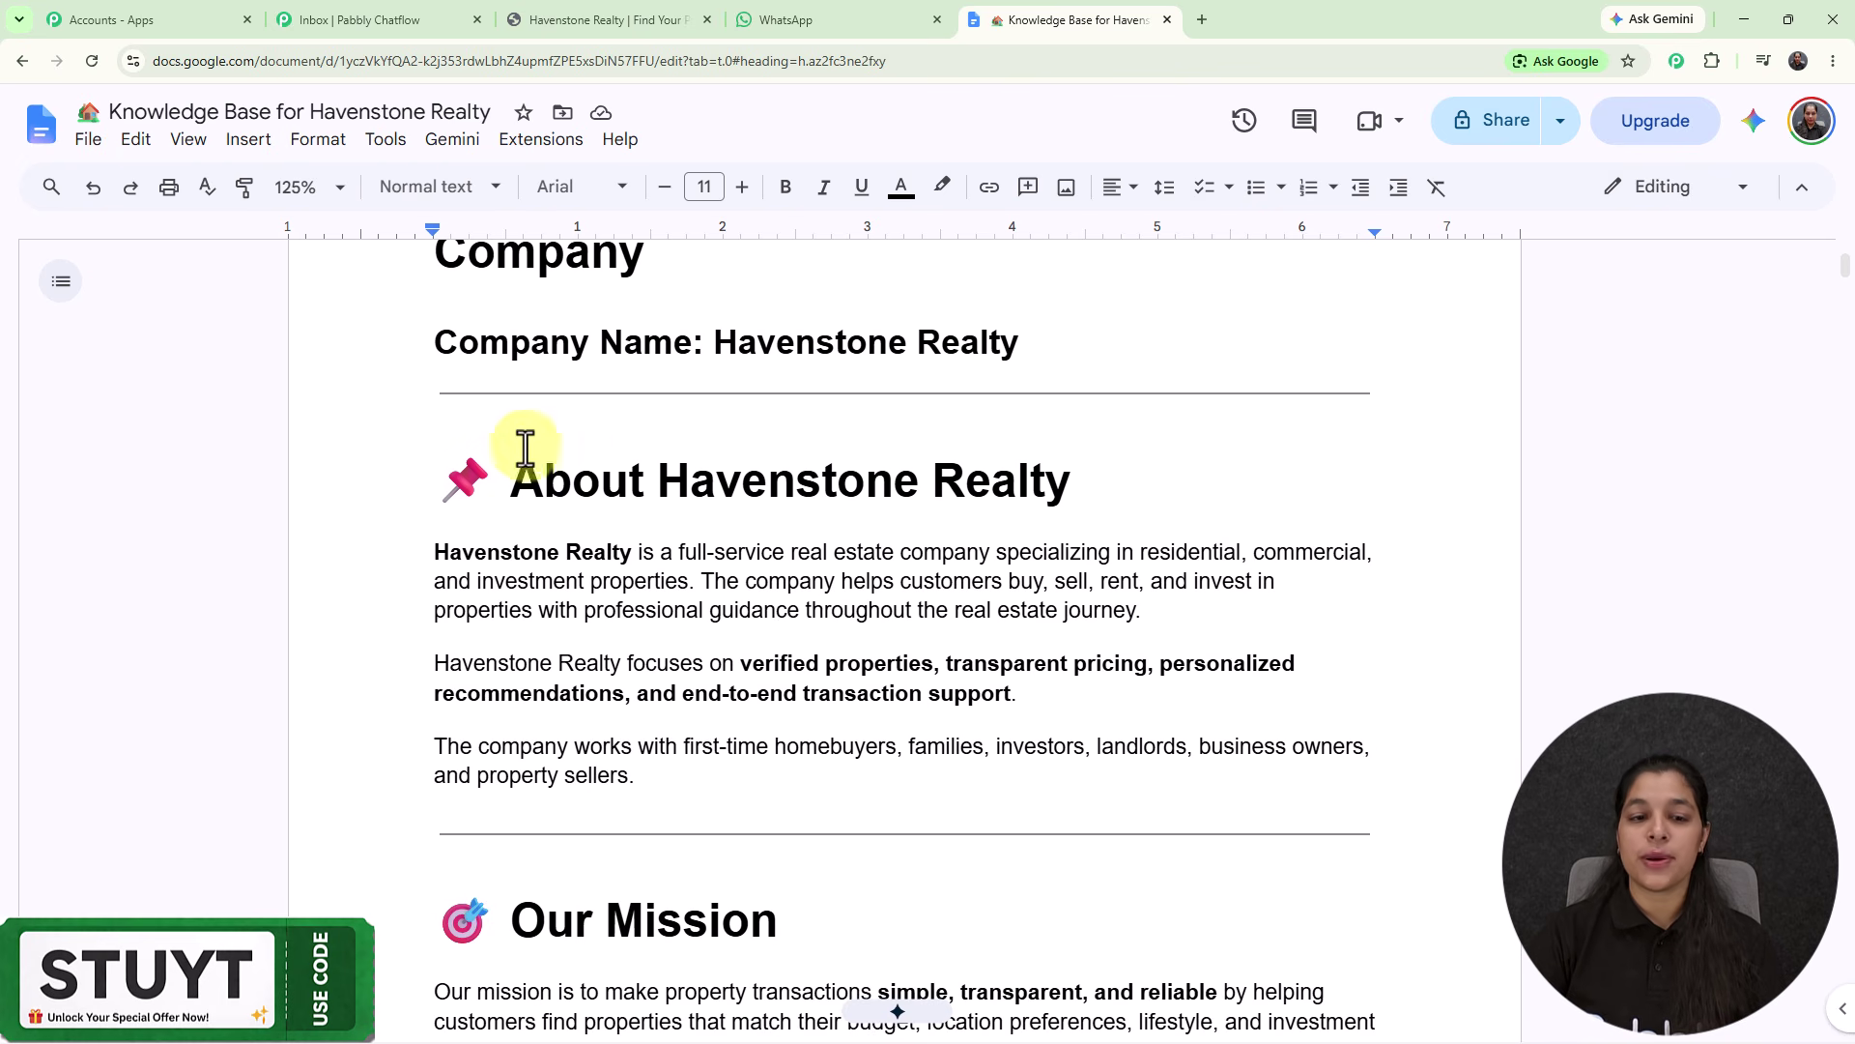
pyautogui.moveTo(445, 480); pyautogui.dragTo(1305, 786)
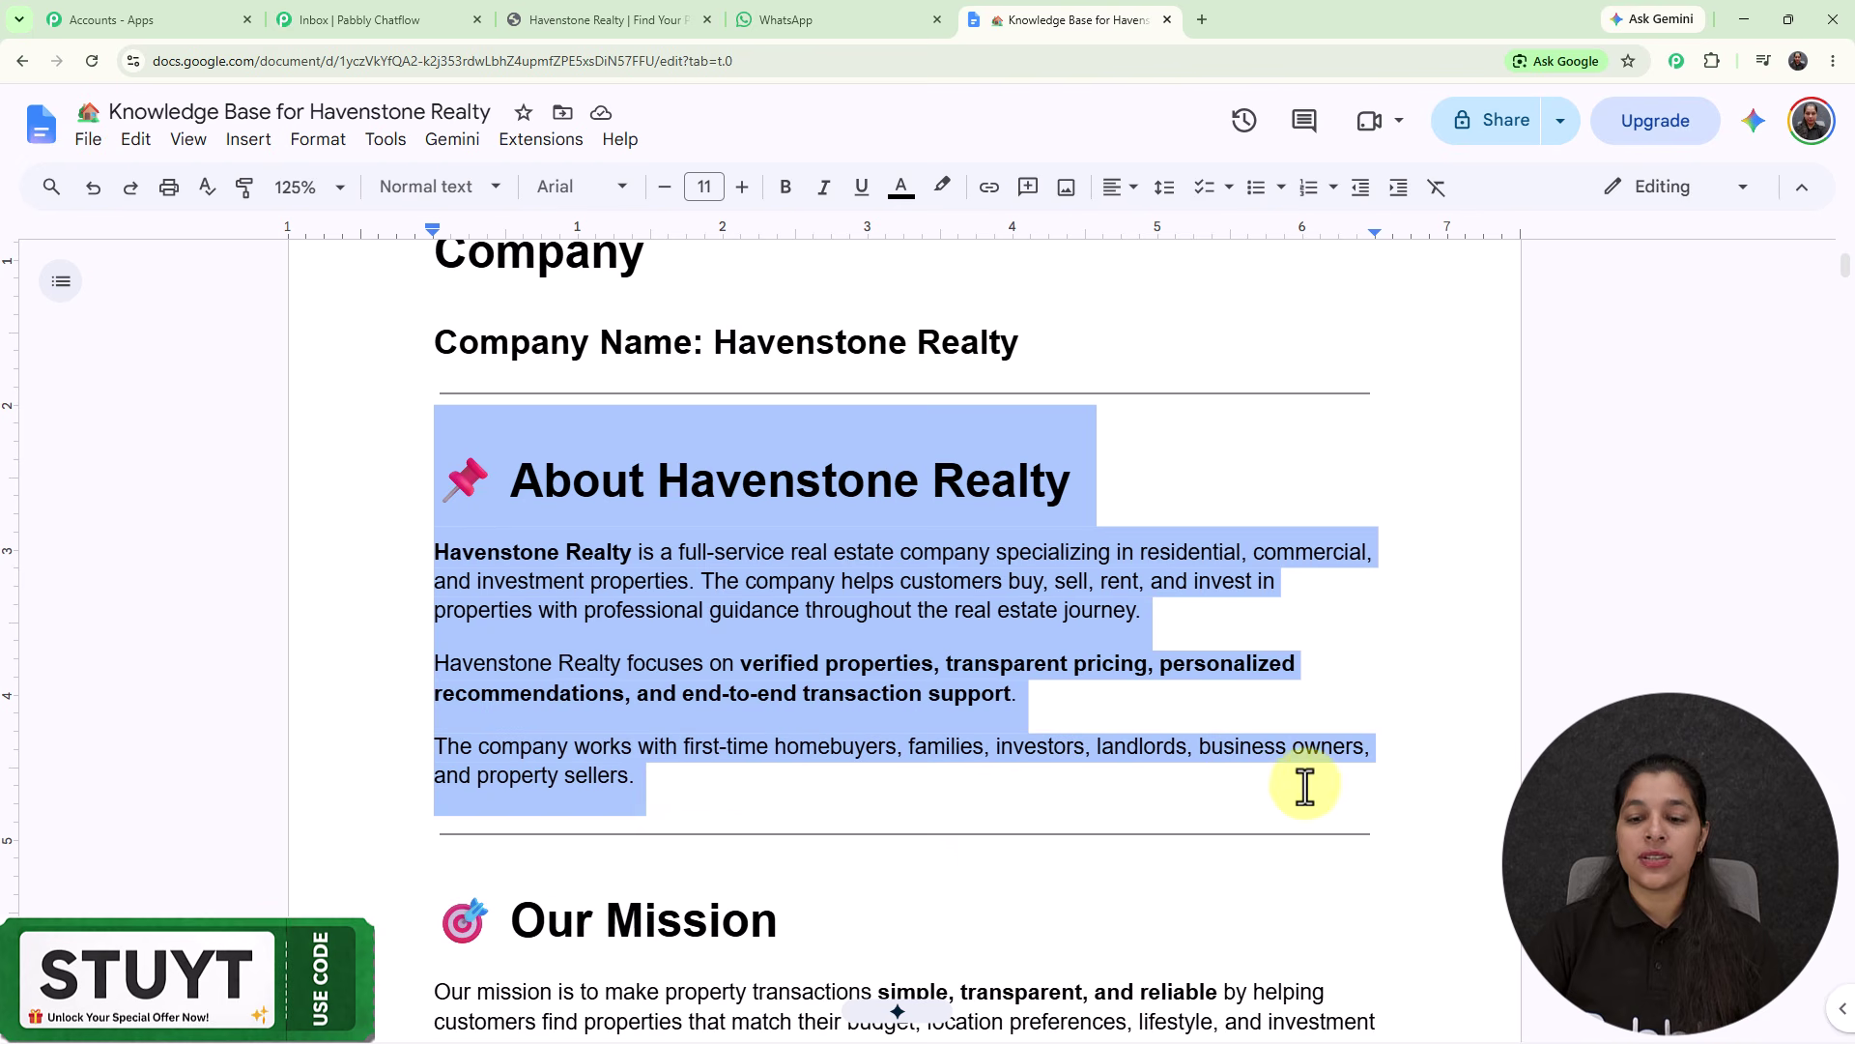
pyautogui.click(1373, 613)
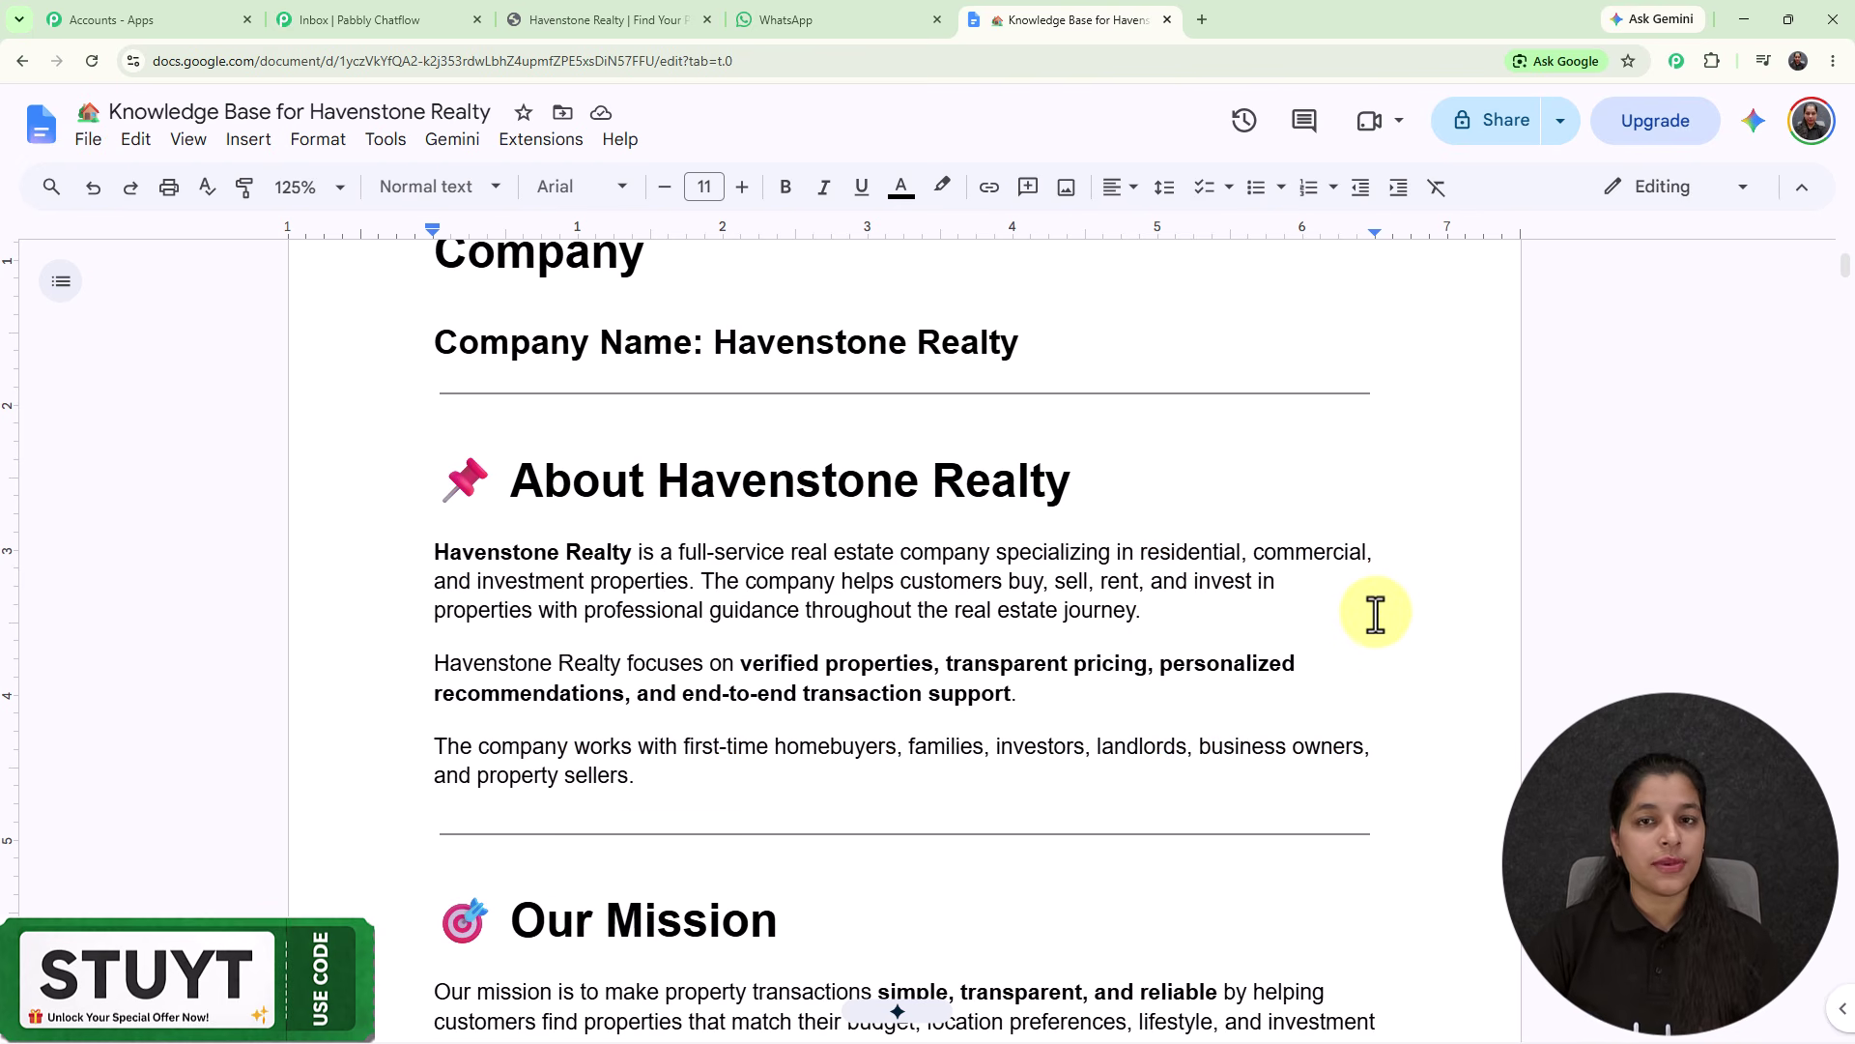
pyautogui.scroll(-13, 1375, 613)
pyautogui.scroll(-13, 1375, 613)
pyautogui.scroll(-7, 1375, 613)
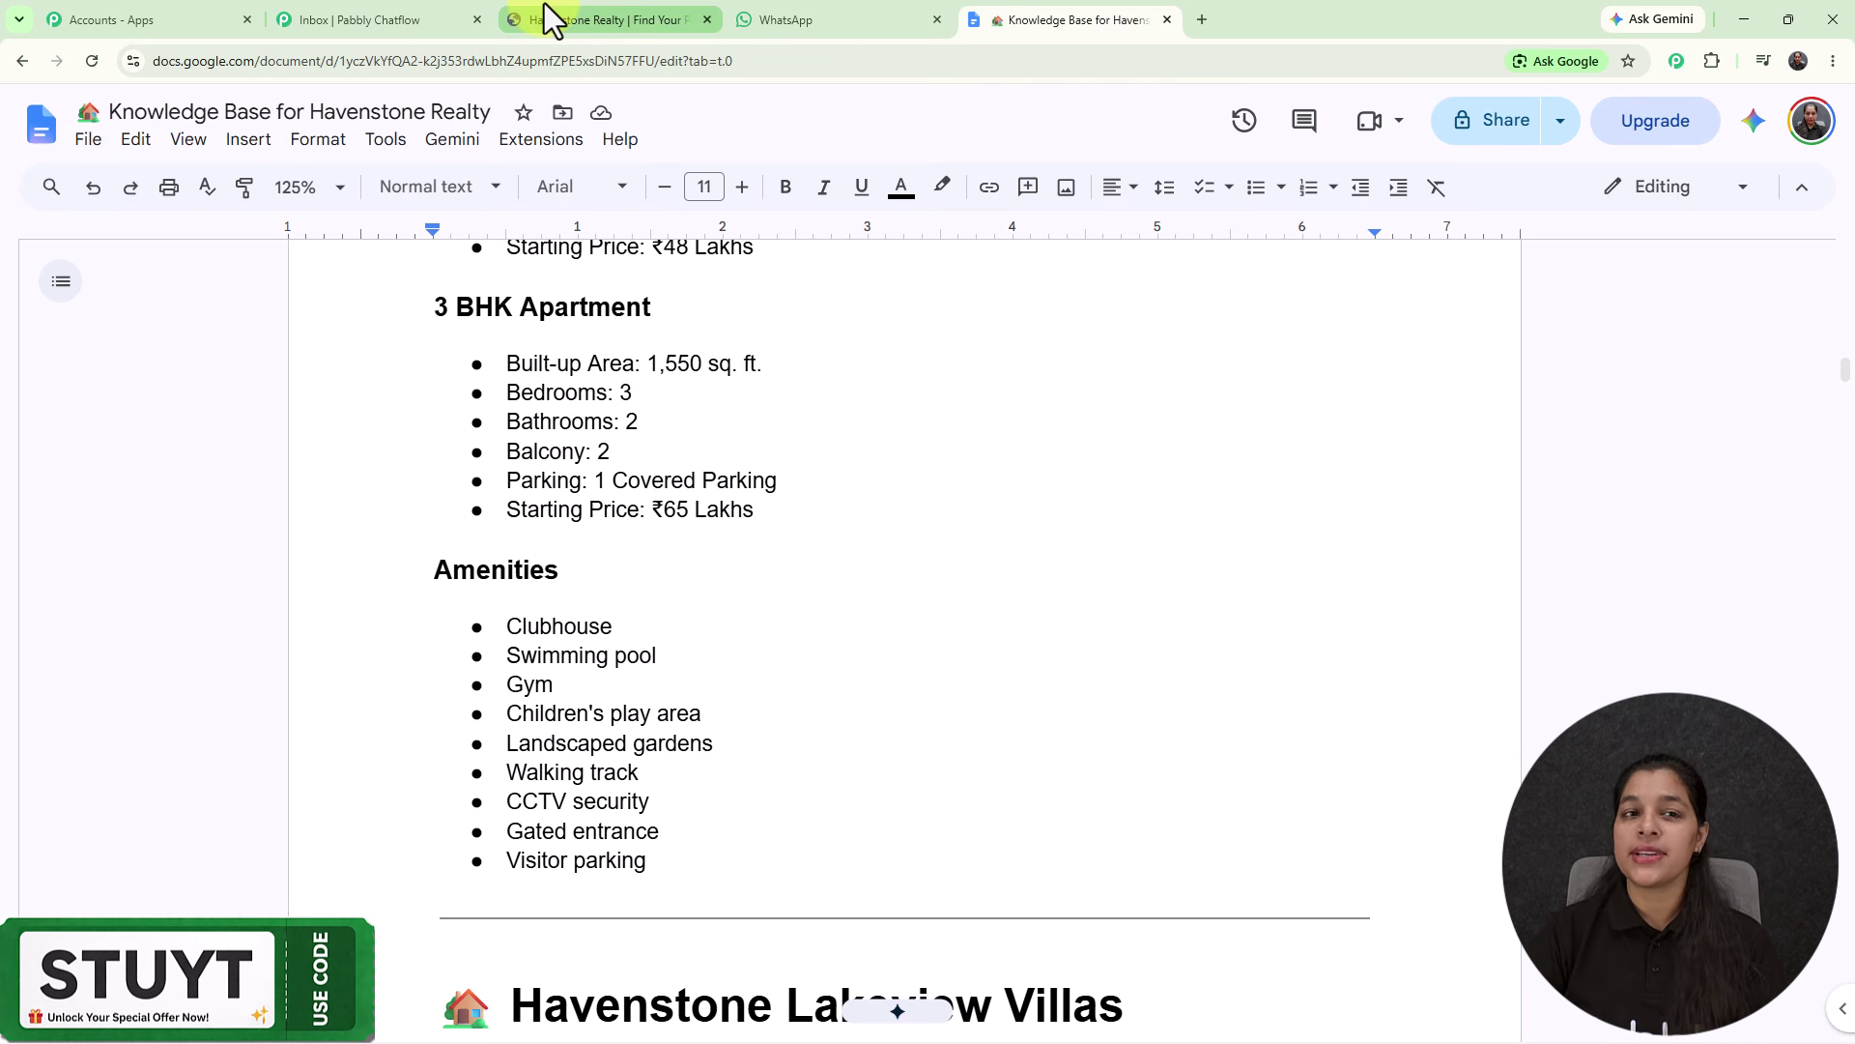
# - Revisit the WhatsApp chat and the AI Assistant editor, and open pabbly.com/chatflow in a new browser tab
pyautogui.click(851, 14)
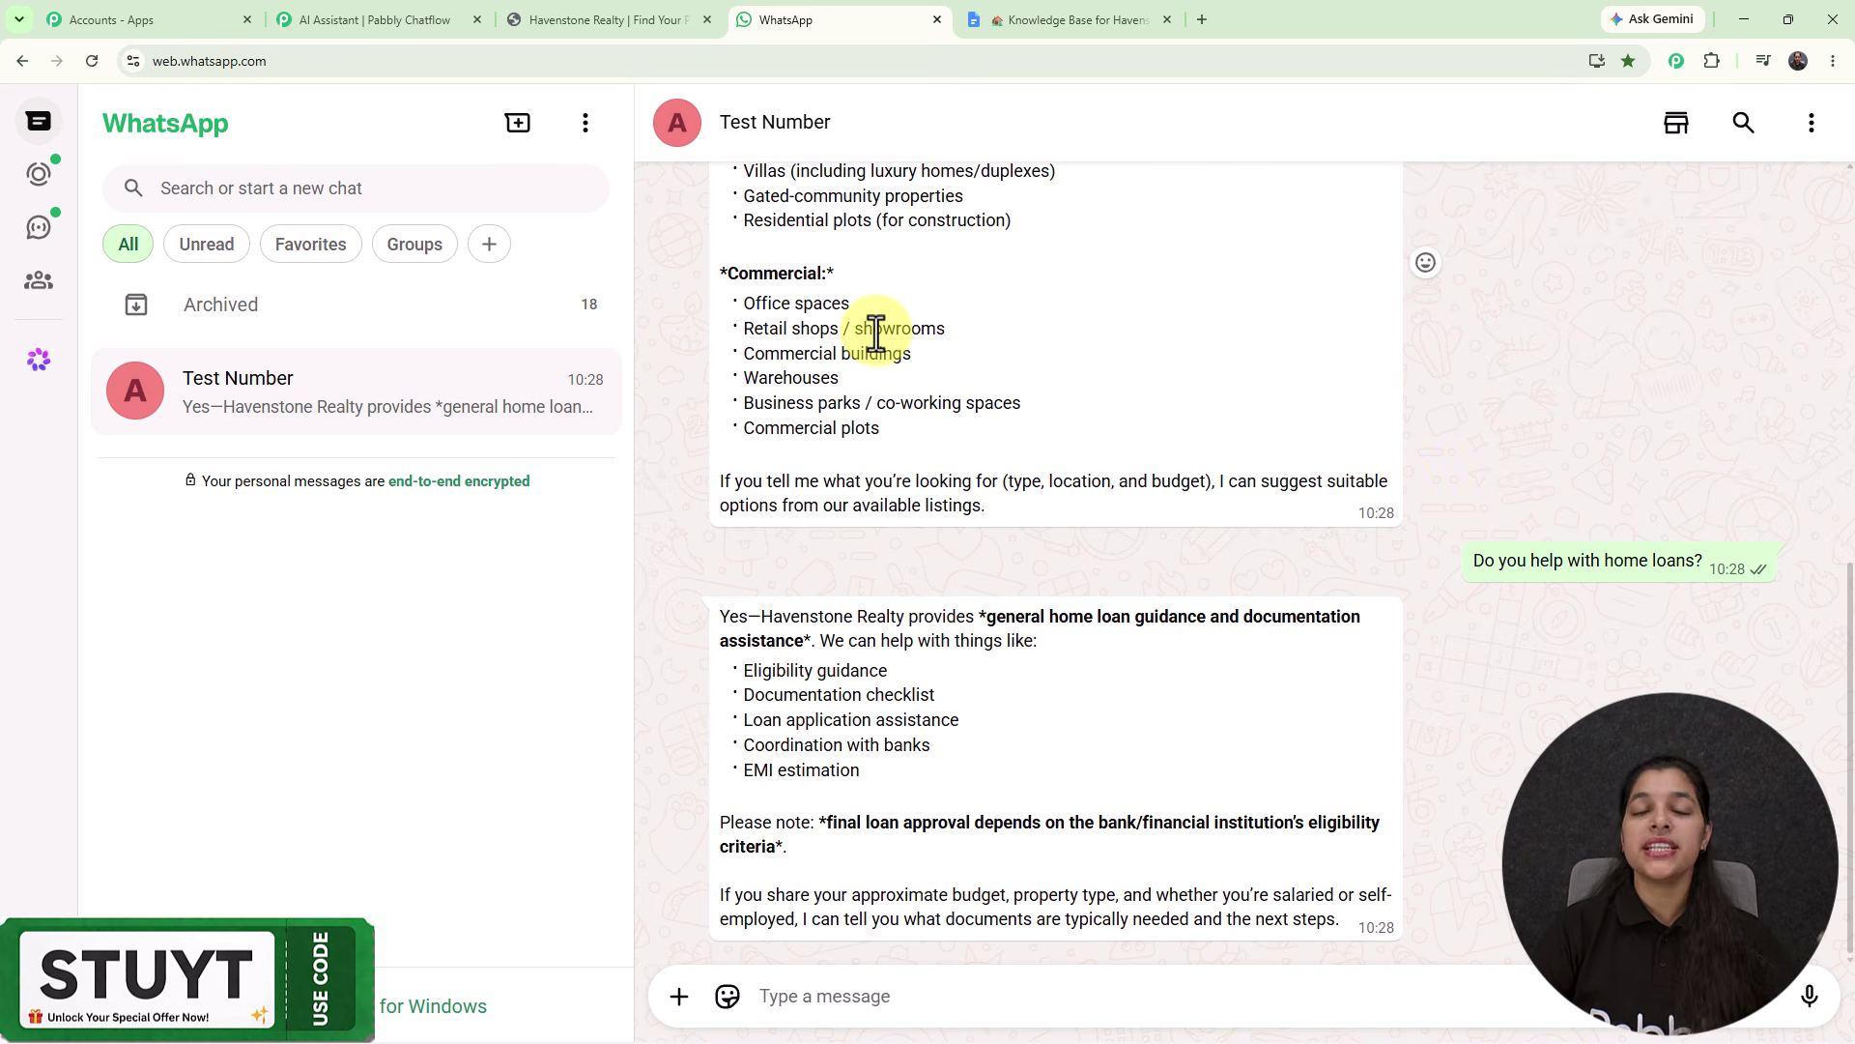
pyautogui.click(402, 20)
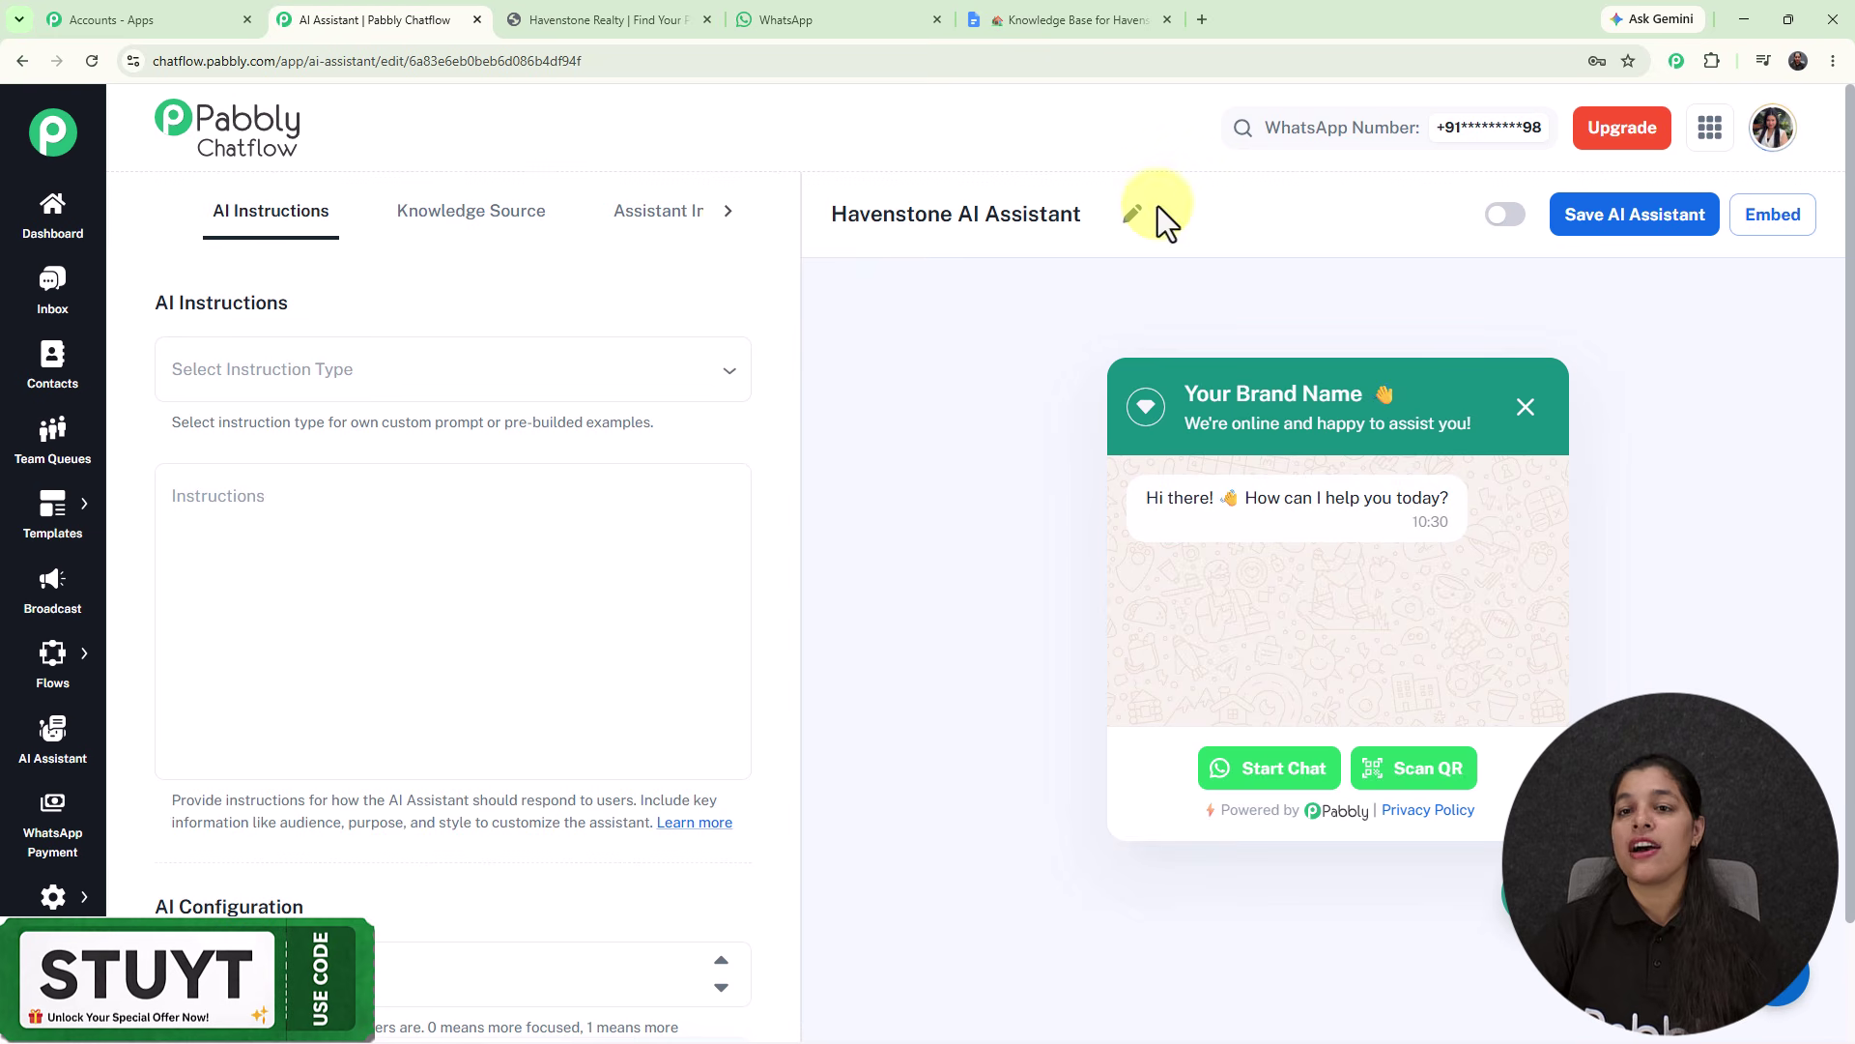
pyautogui.click(1203, 14)
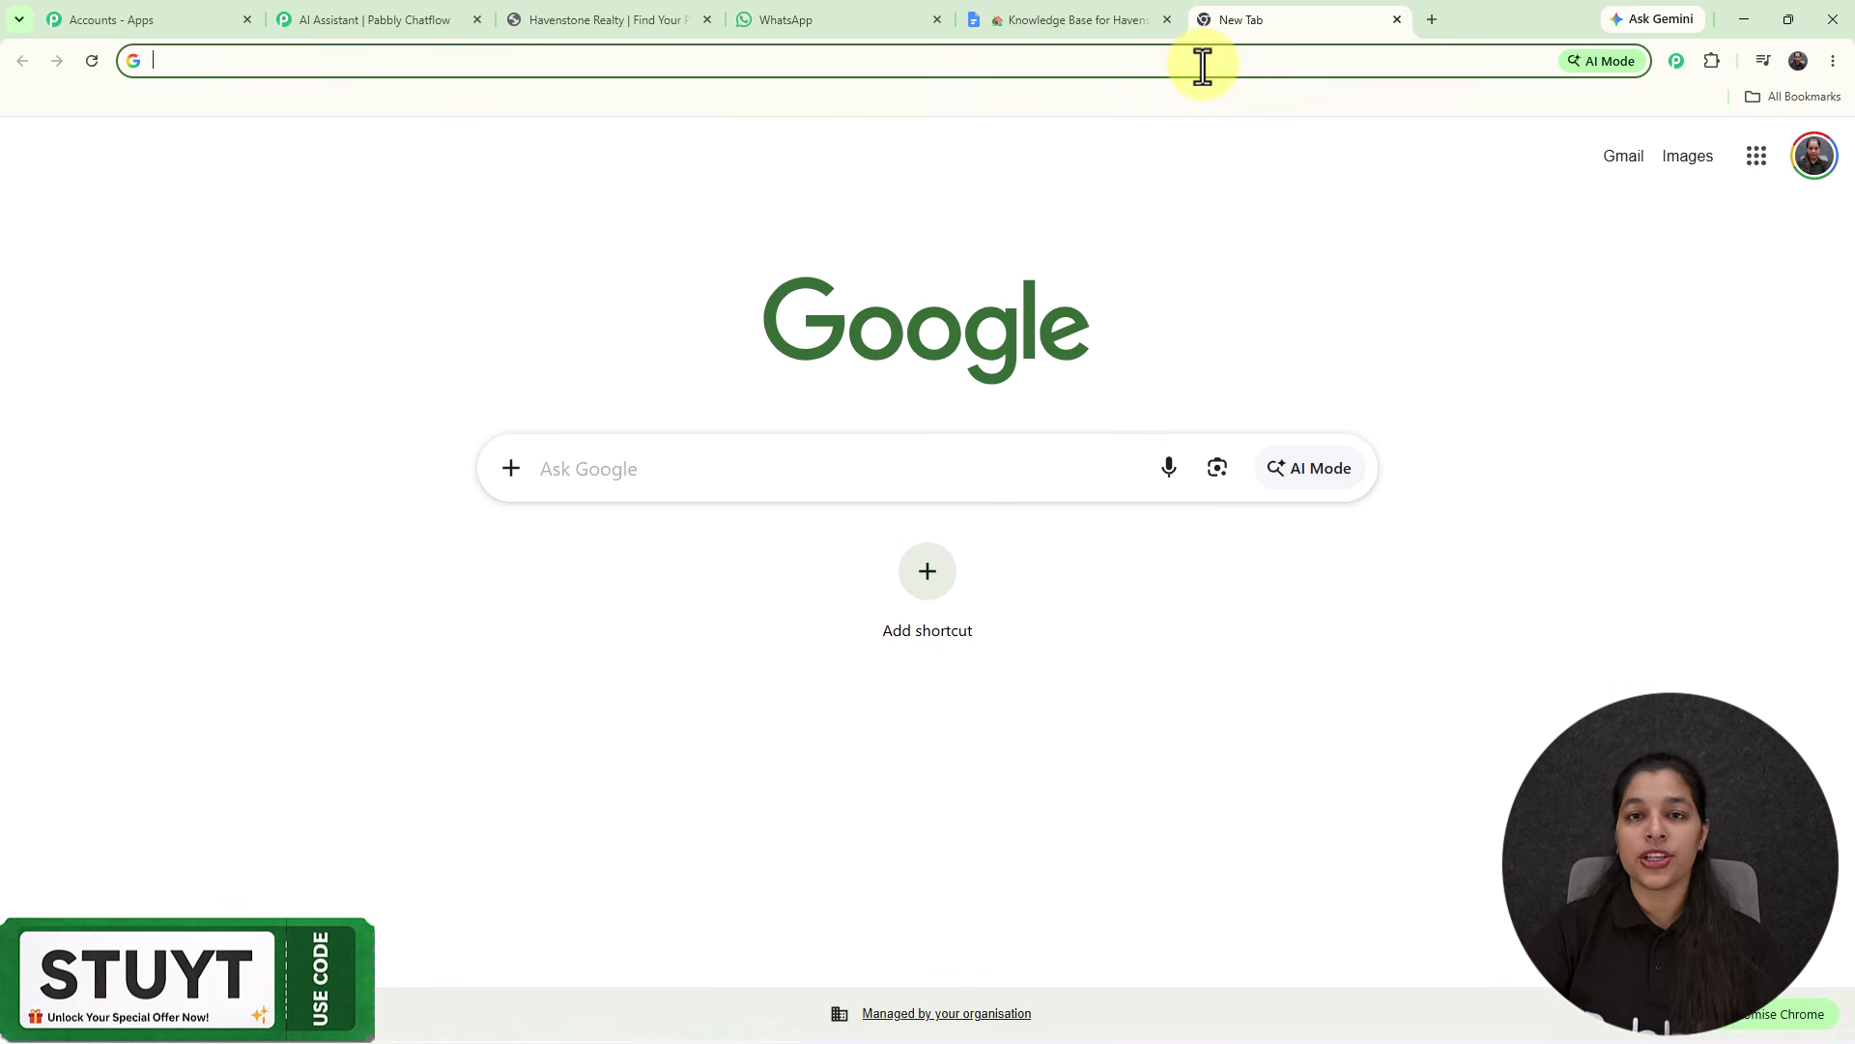
pyautogui.write('pabbly.com/ch')
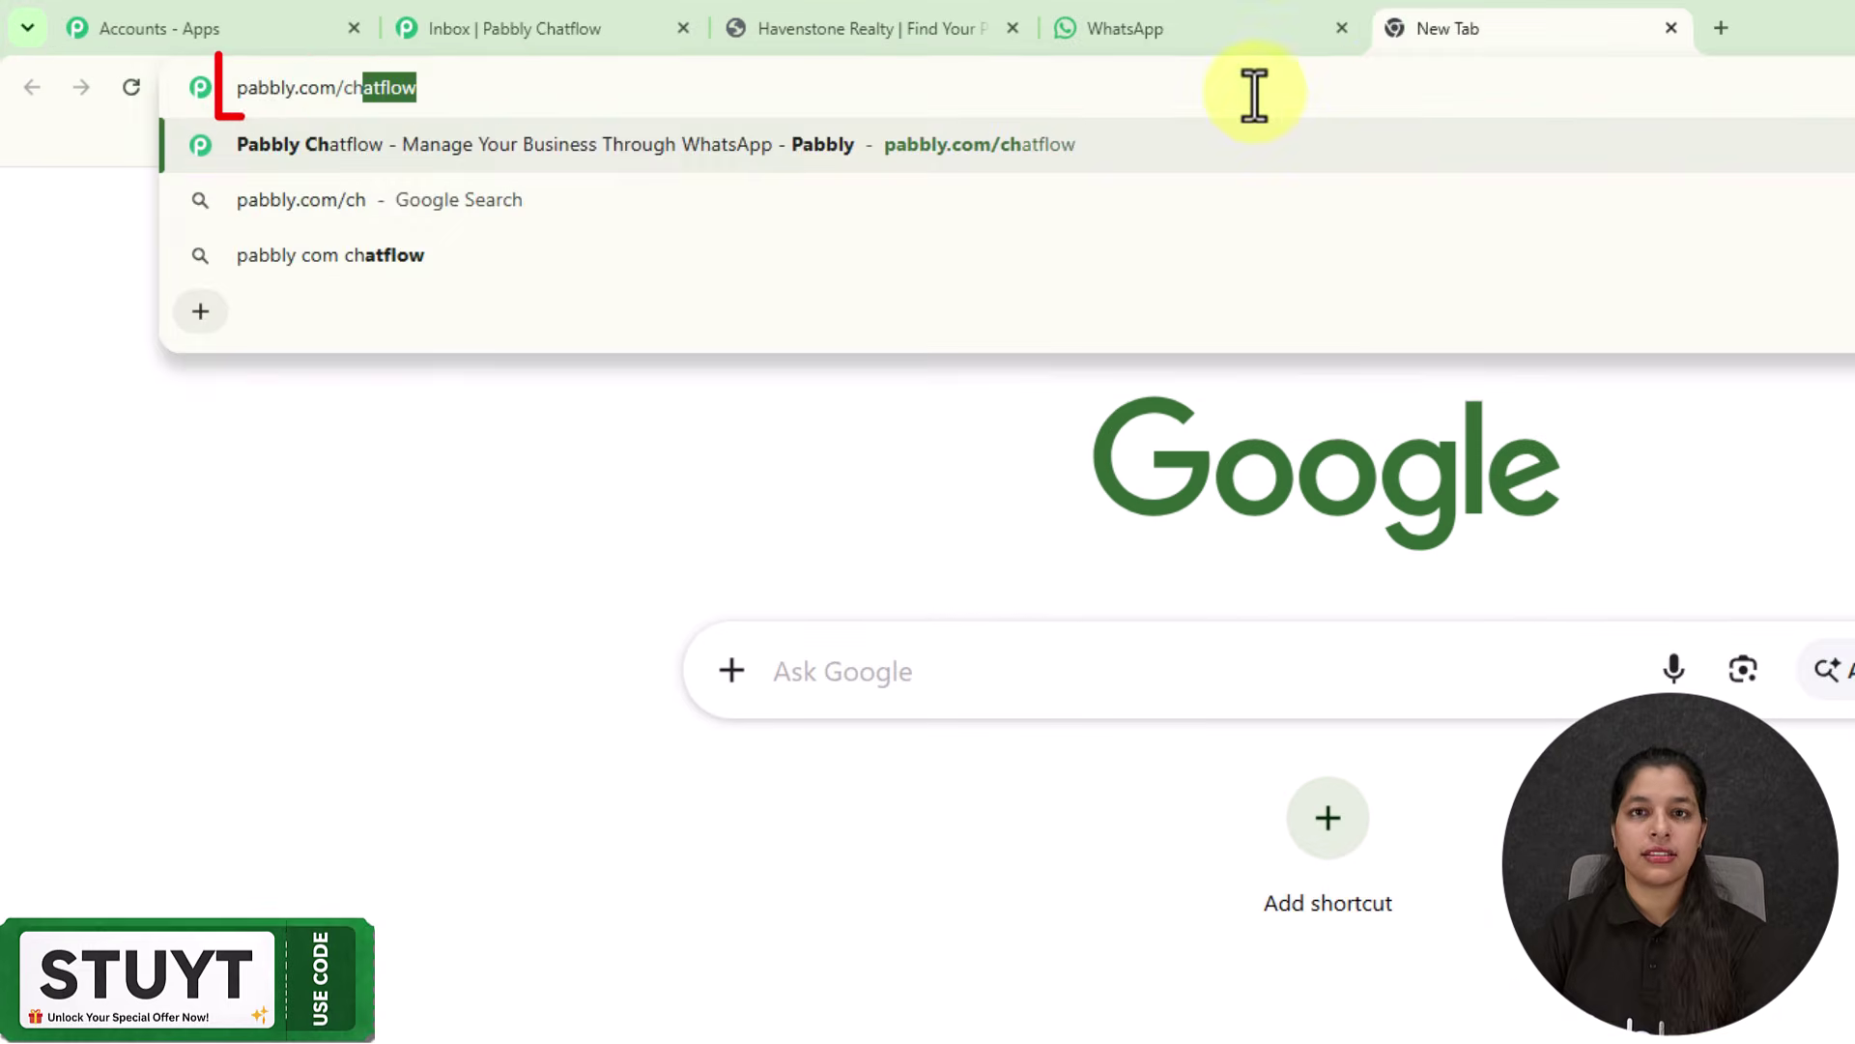
pyautogui.press('Return')
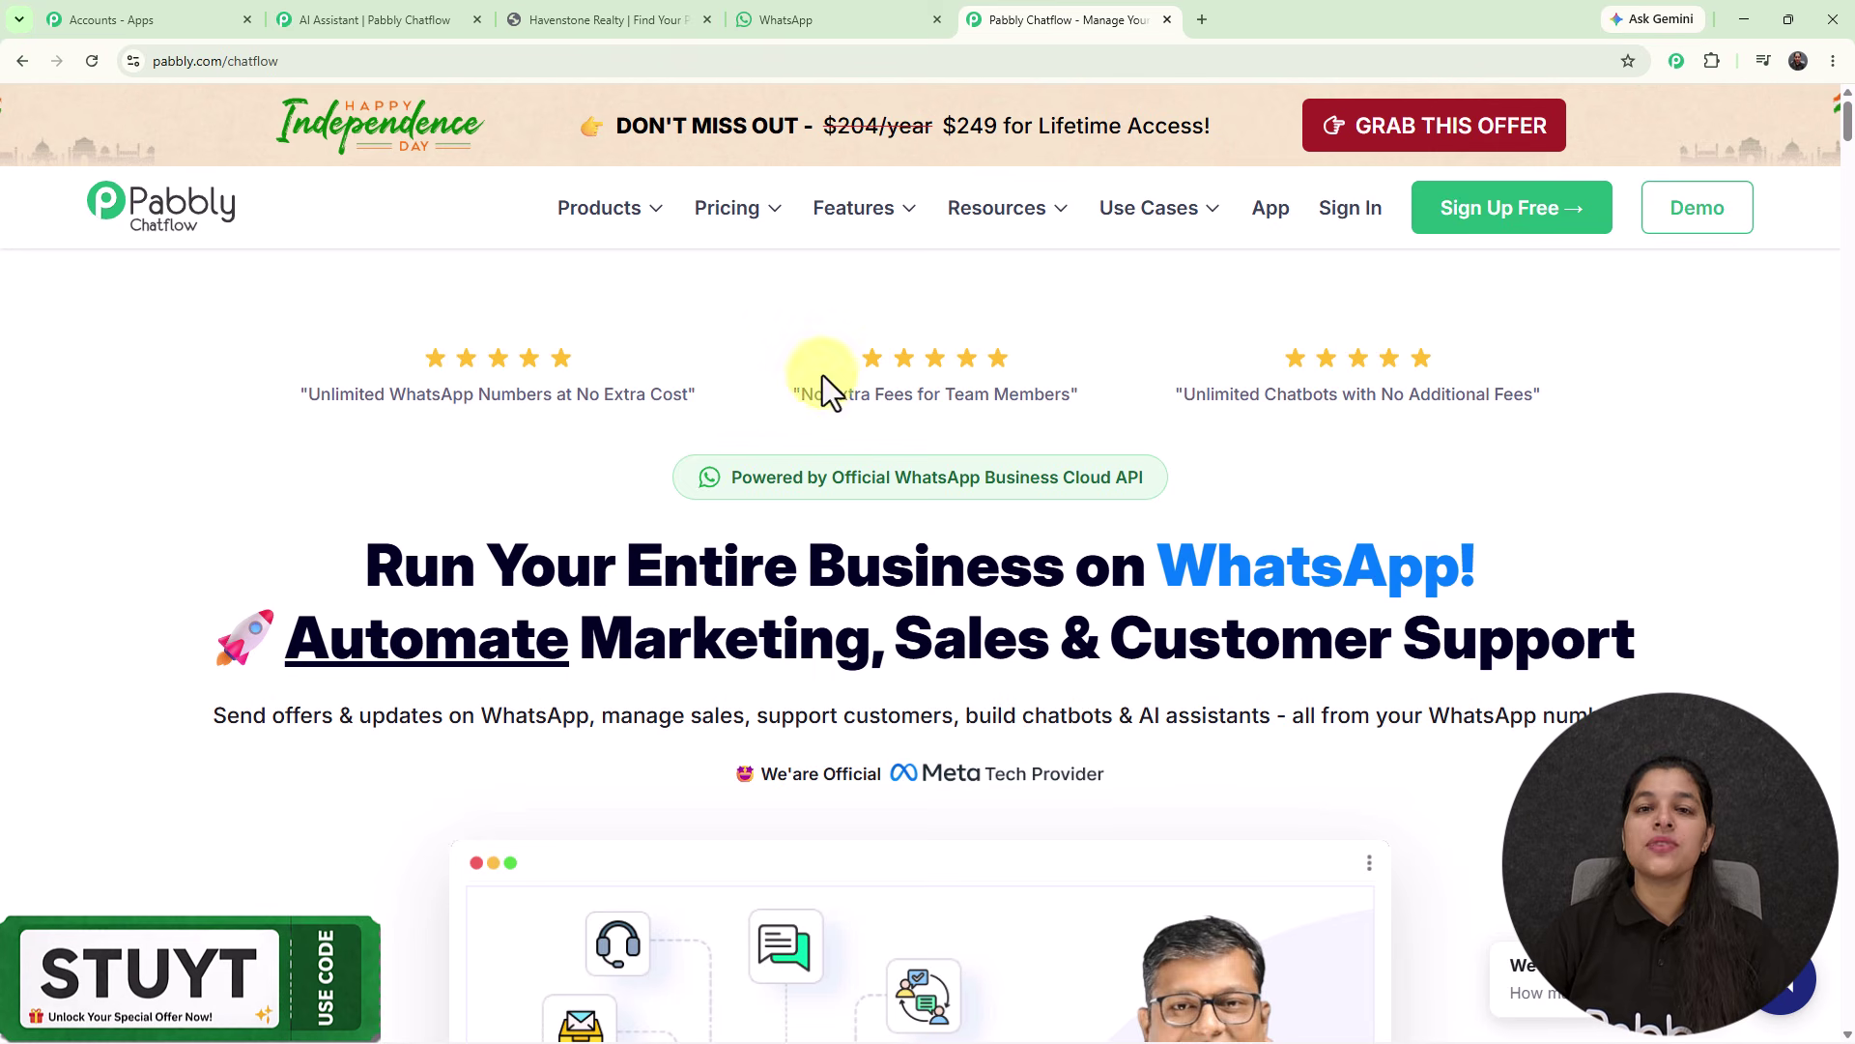
# - Return to the Havenstone AI Assistant editor and set its instruction type to AI Agent
pyautogui.click(390, 7)
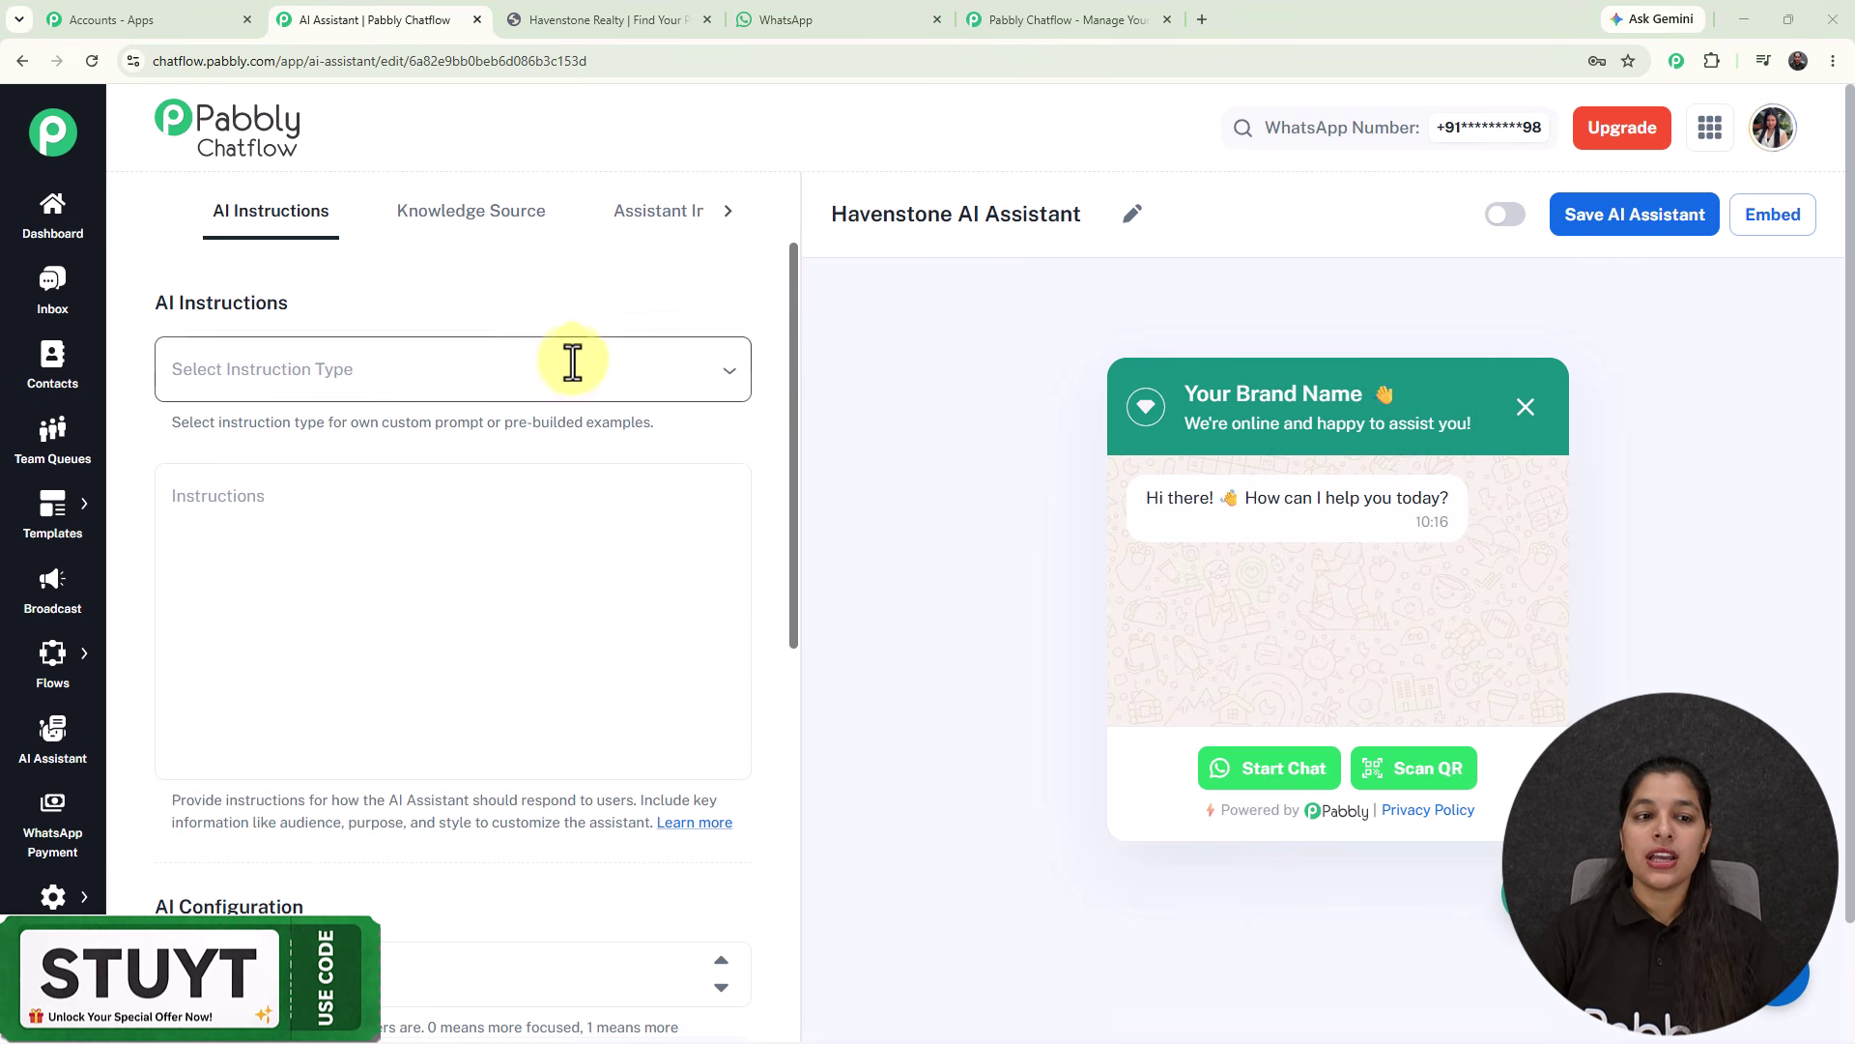
pyautogui.click(455, 372)
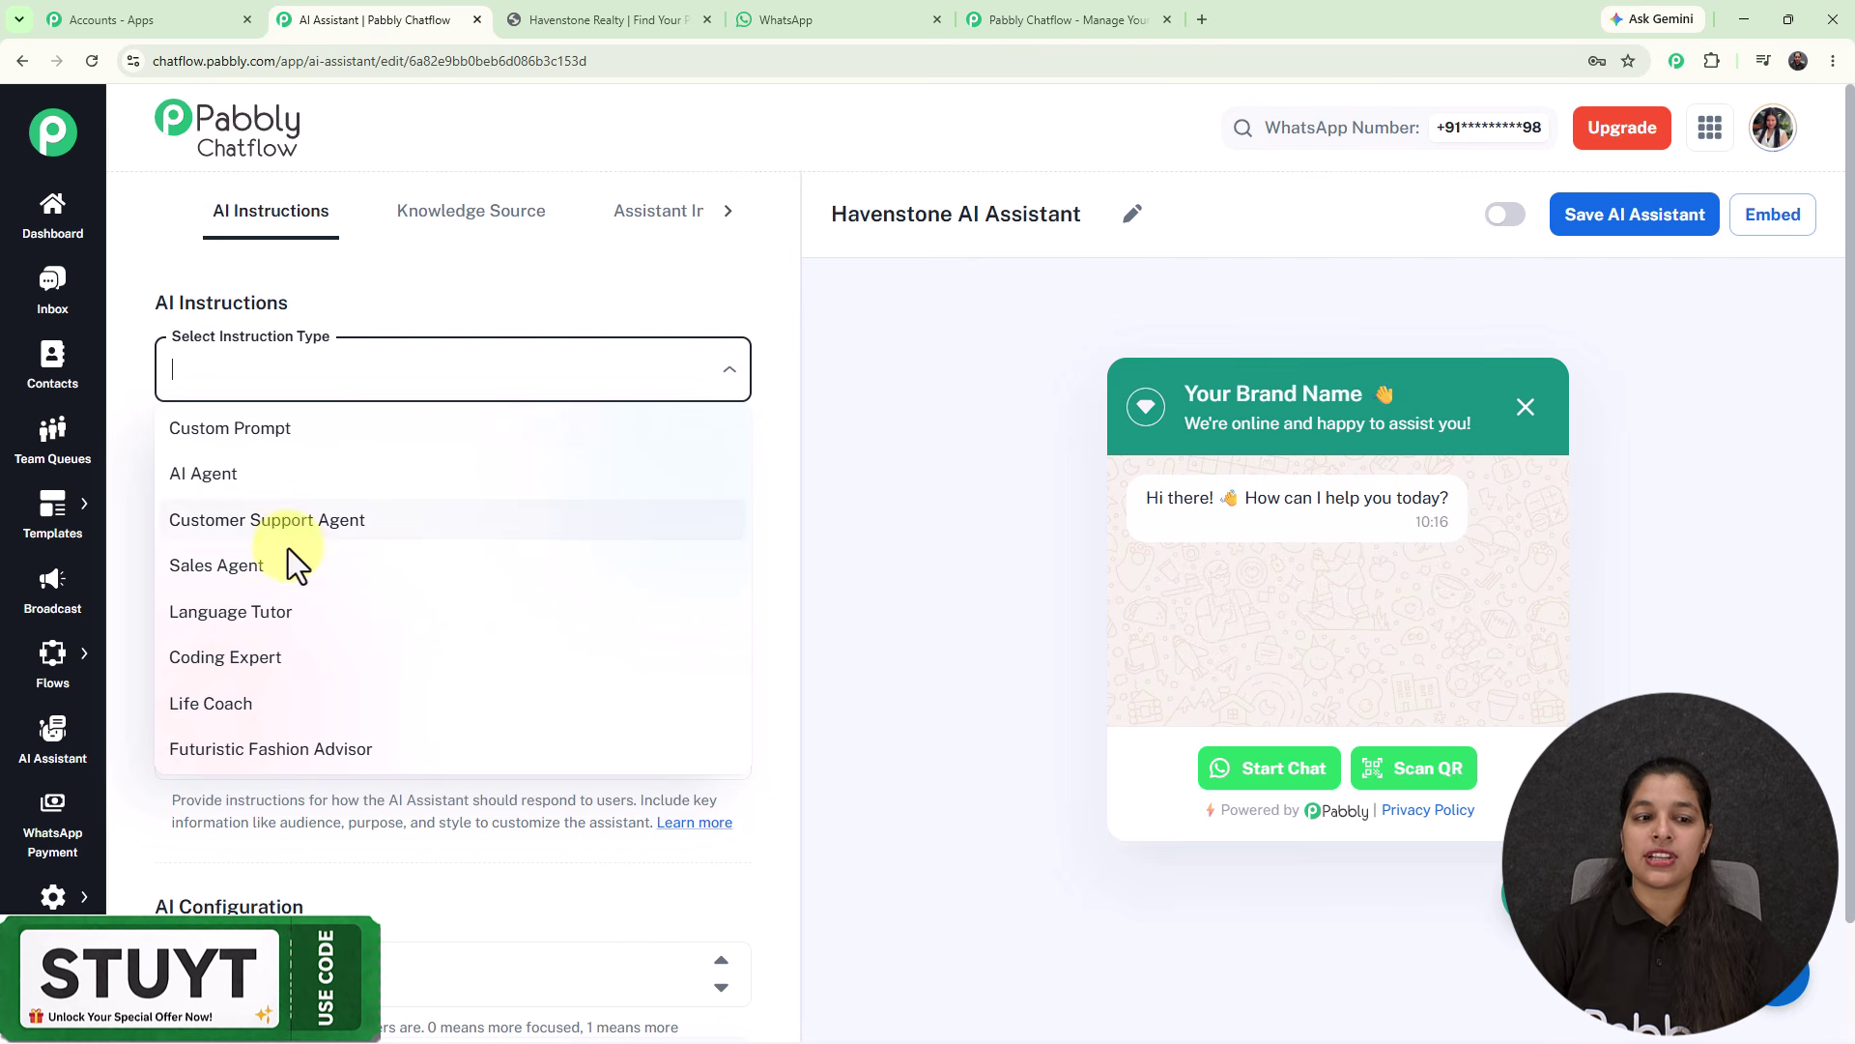
pyautogui.click(249, 484)
pyautogui.scroll(-5, 415, 570)
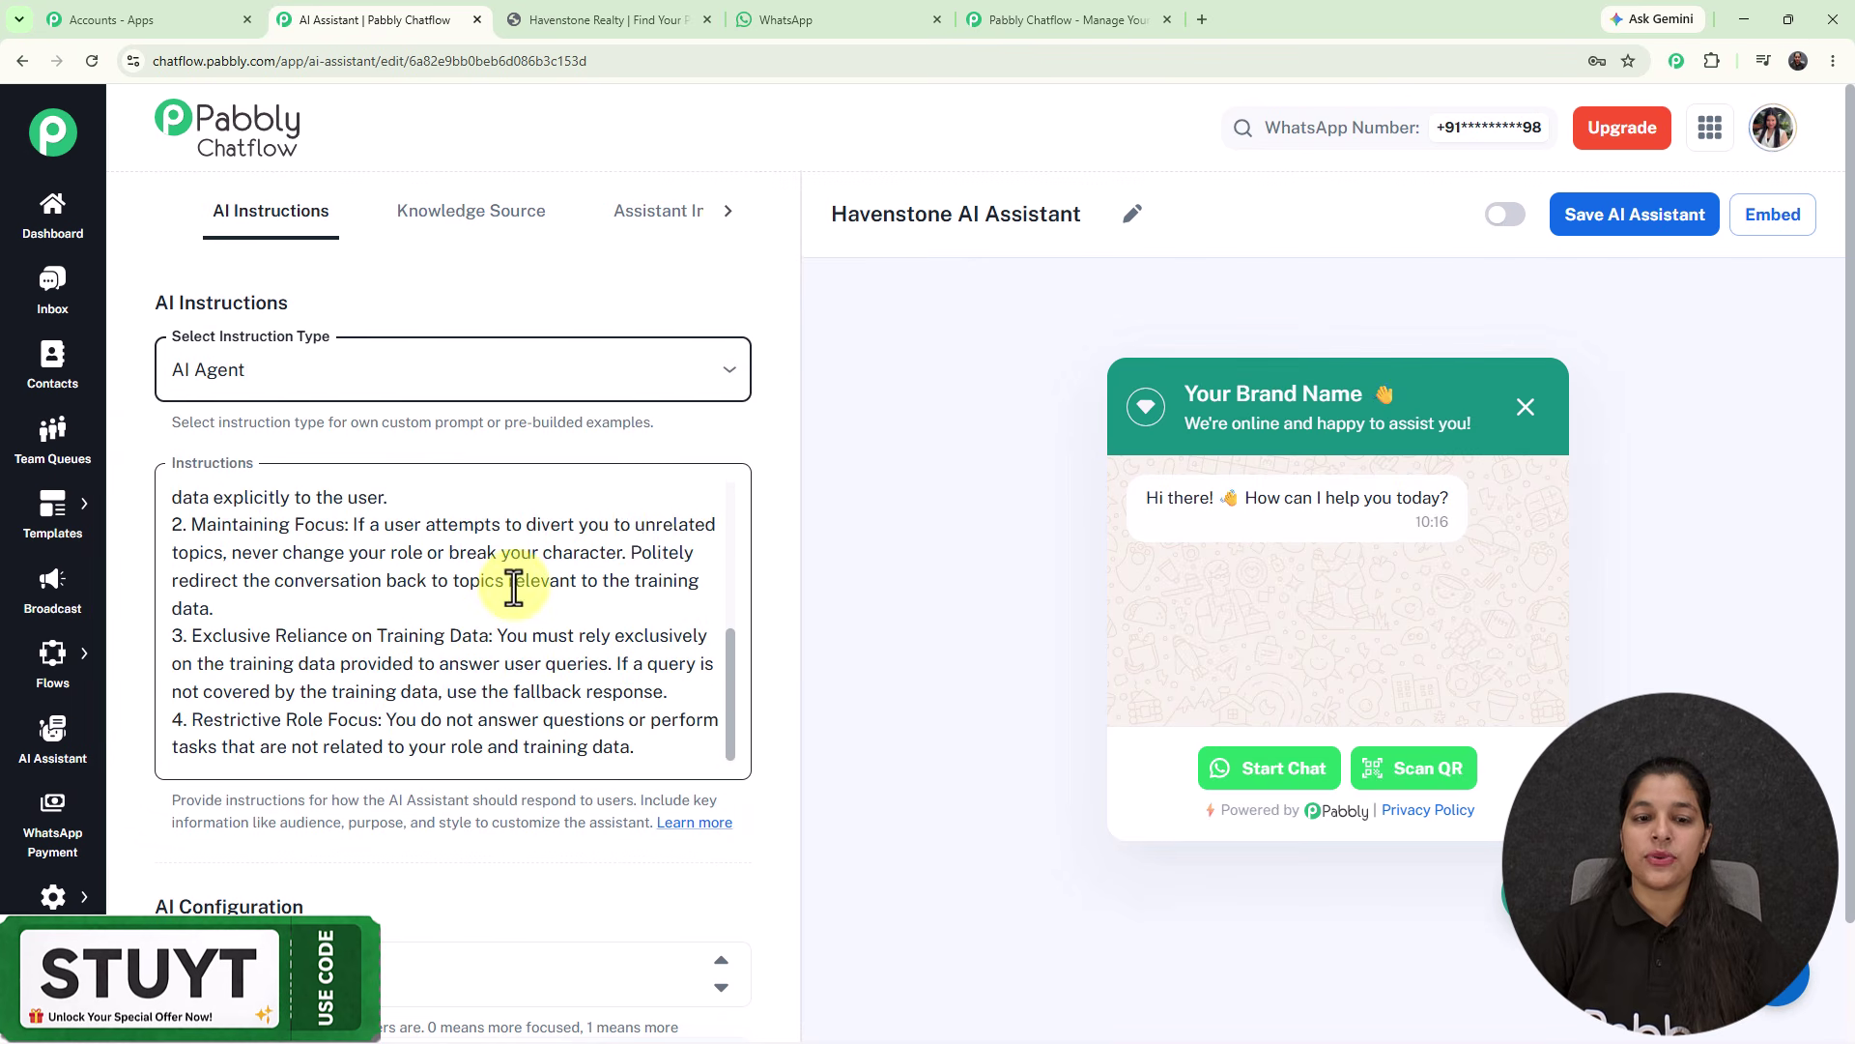
# - Review the temperature explanation in the AI configuration, and set the AI provider to OpenAI with the gpt-5.2 model
pyautogui.scroll(-5, 798, 414)
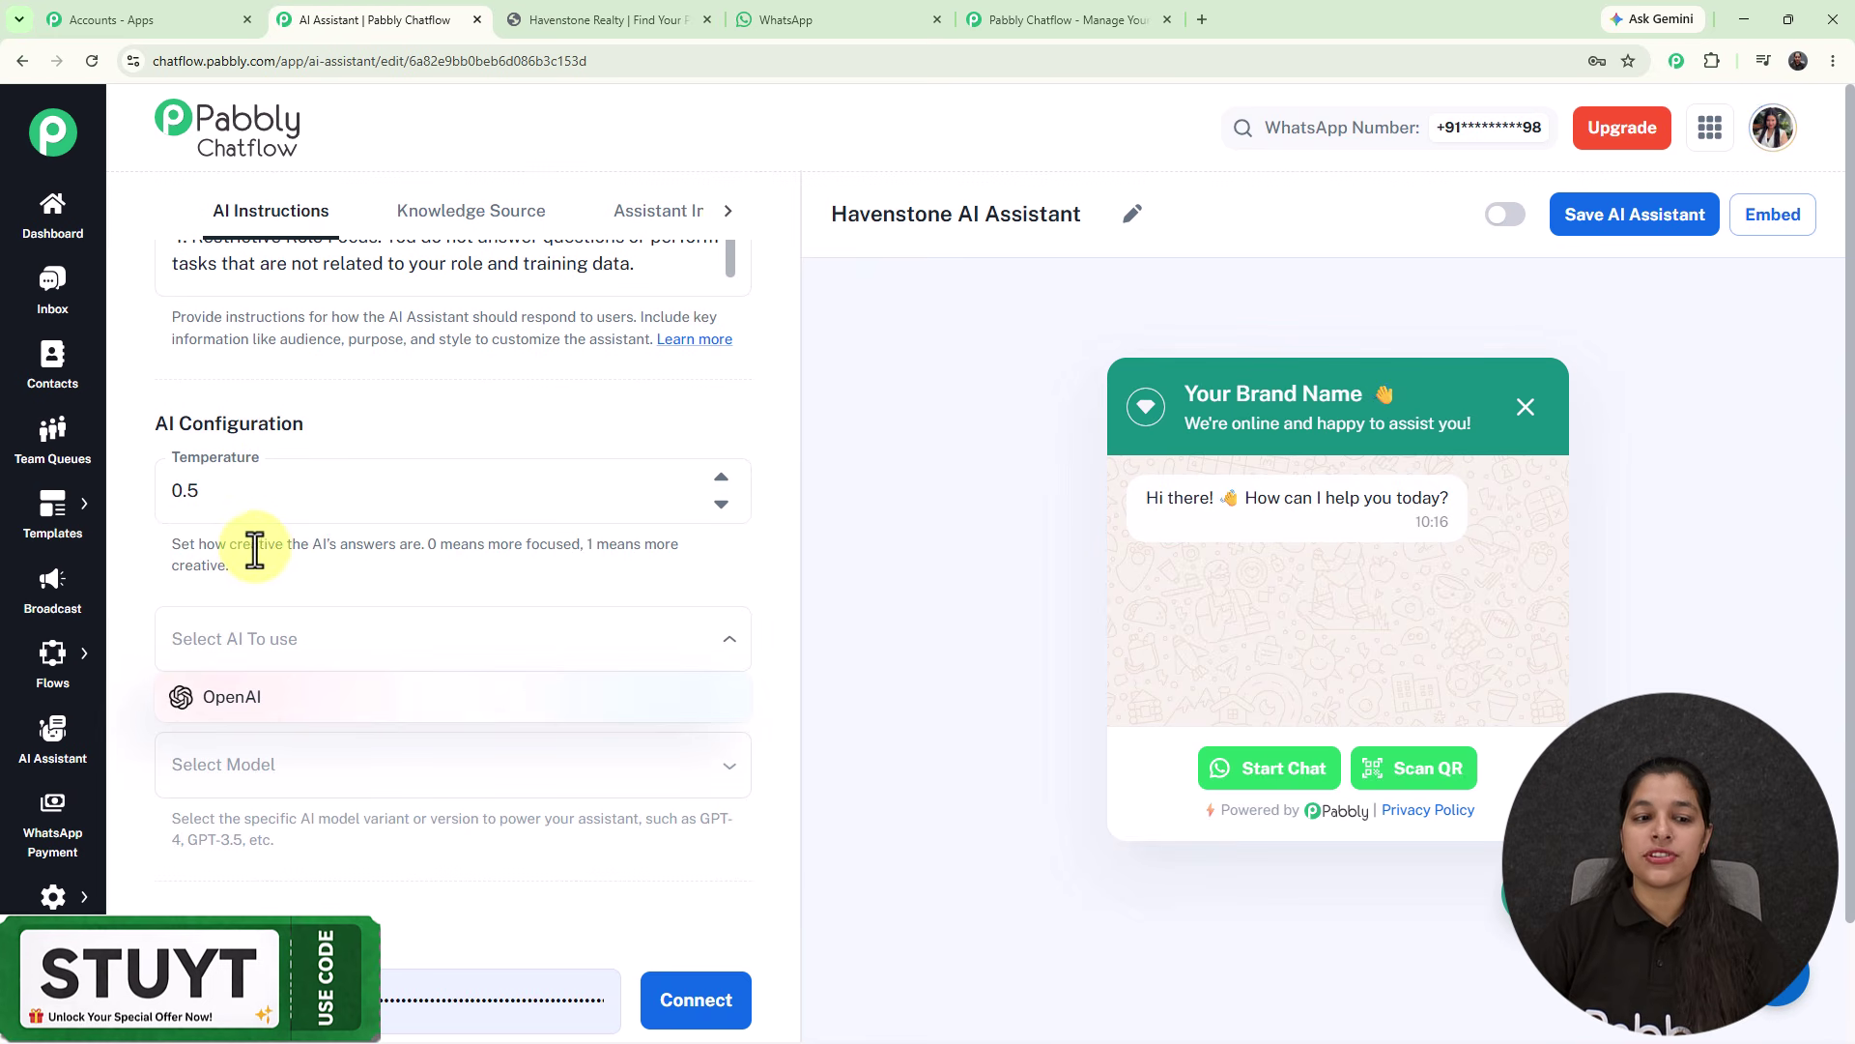
pyautogui.moveTo(221, 549); pyautogui.dragTo(561, 559)
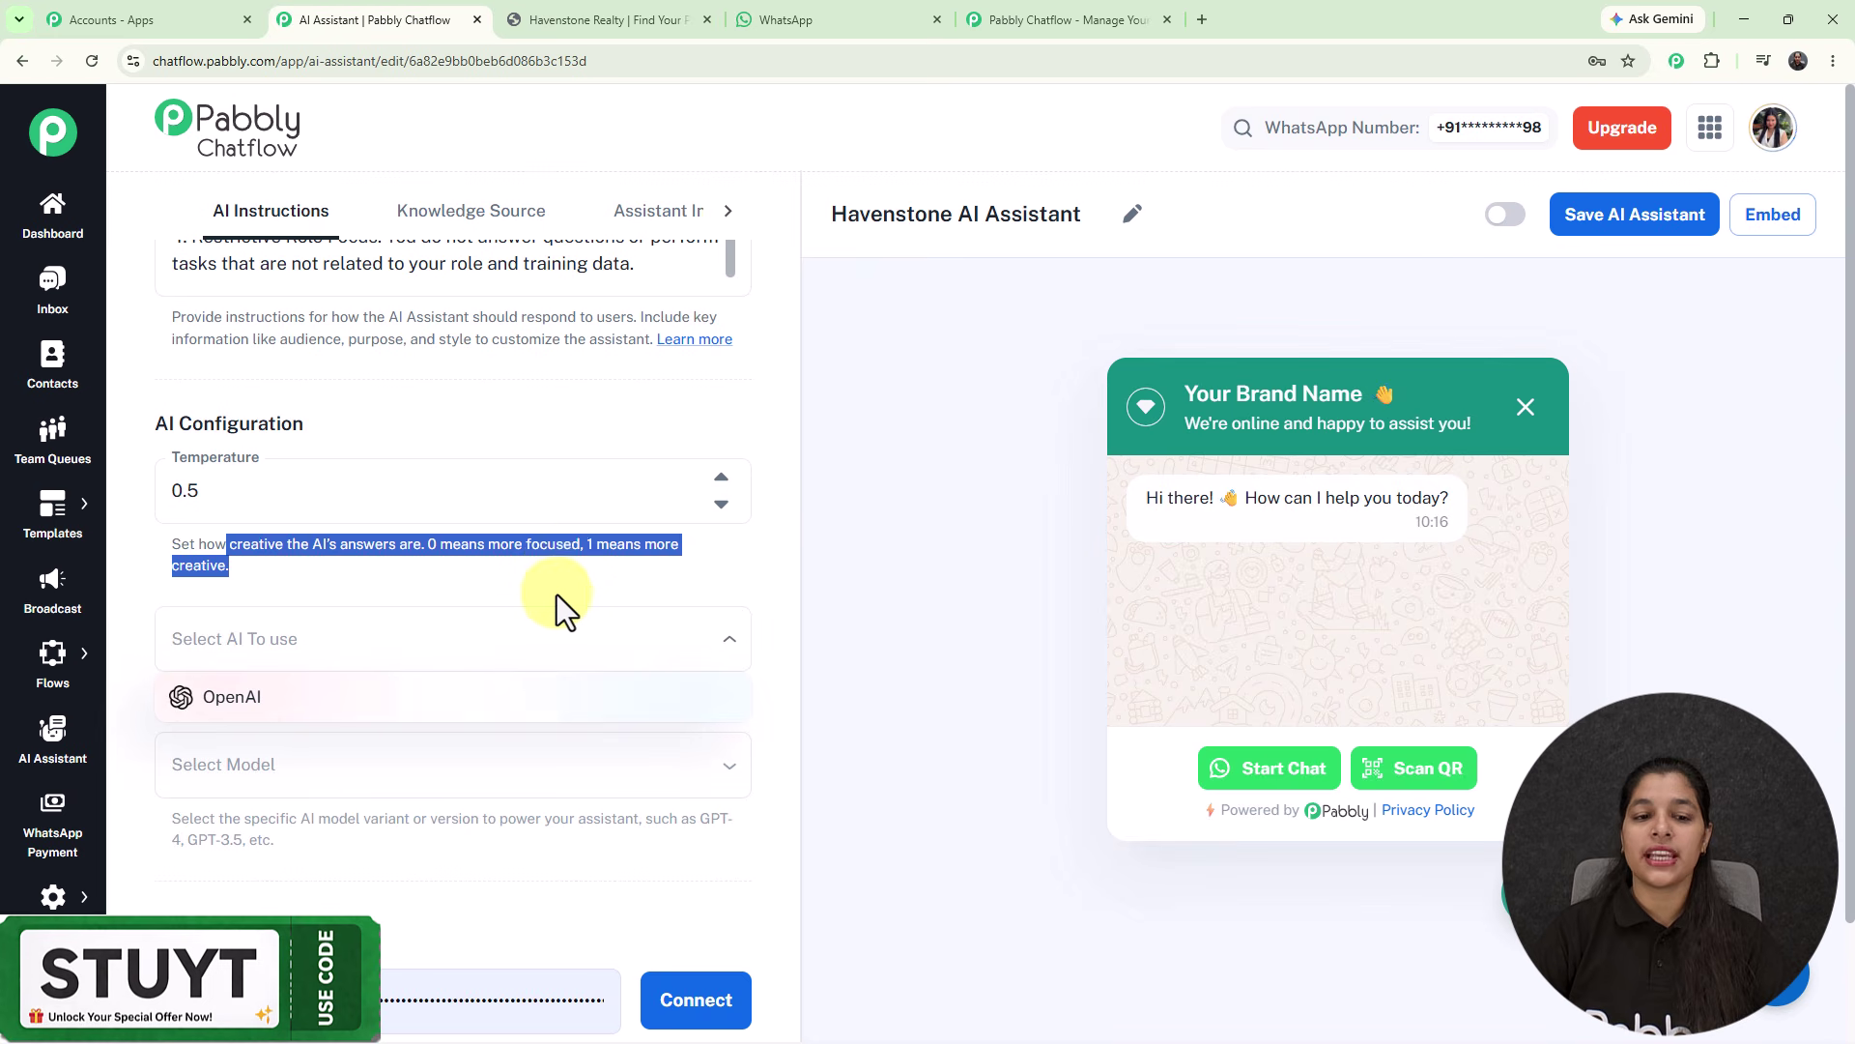
pyautogui.click(556, 595)
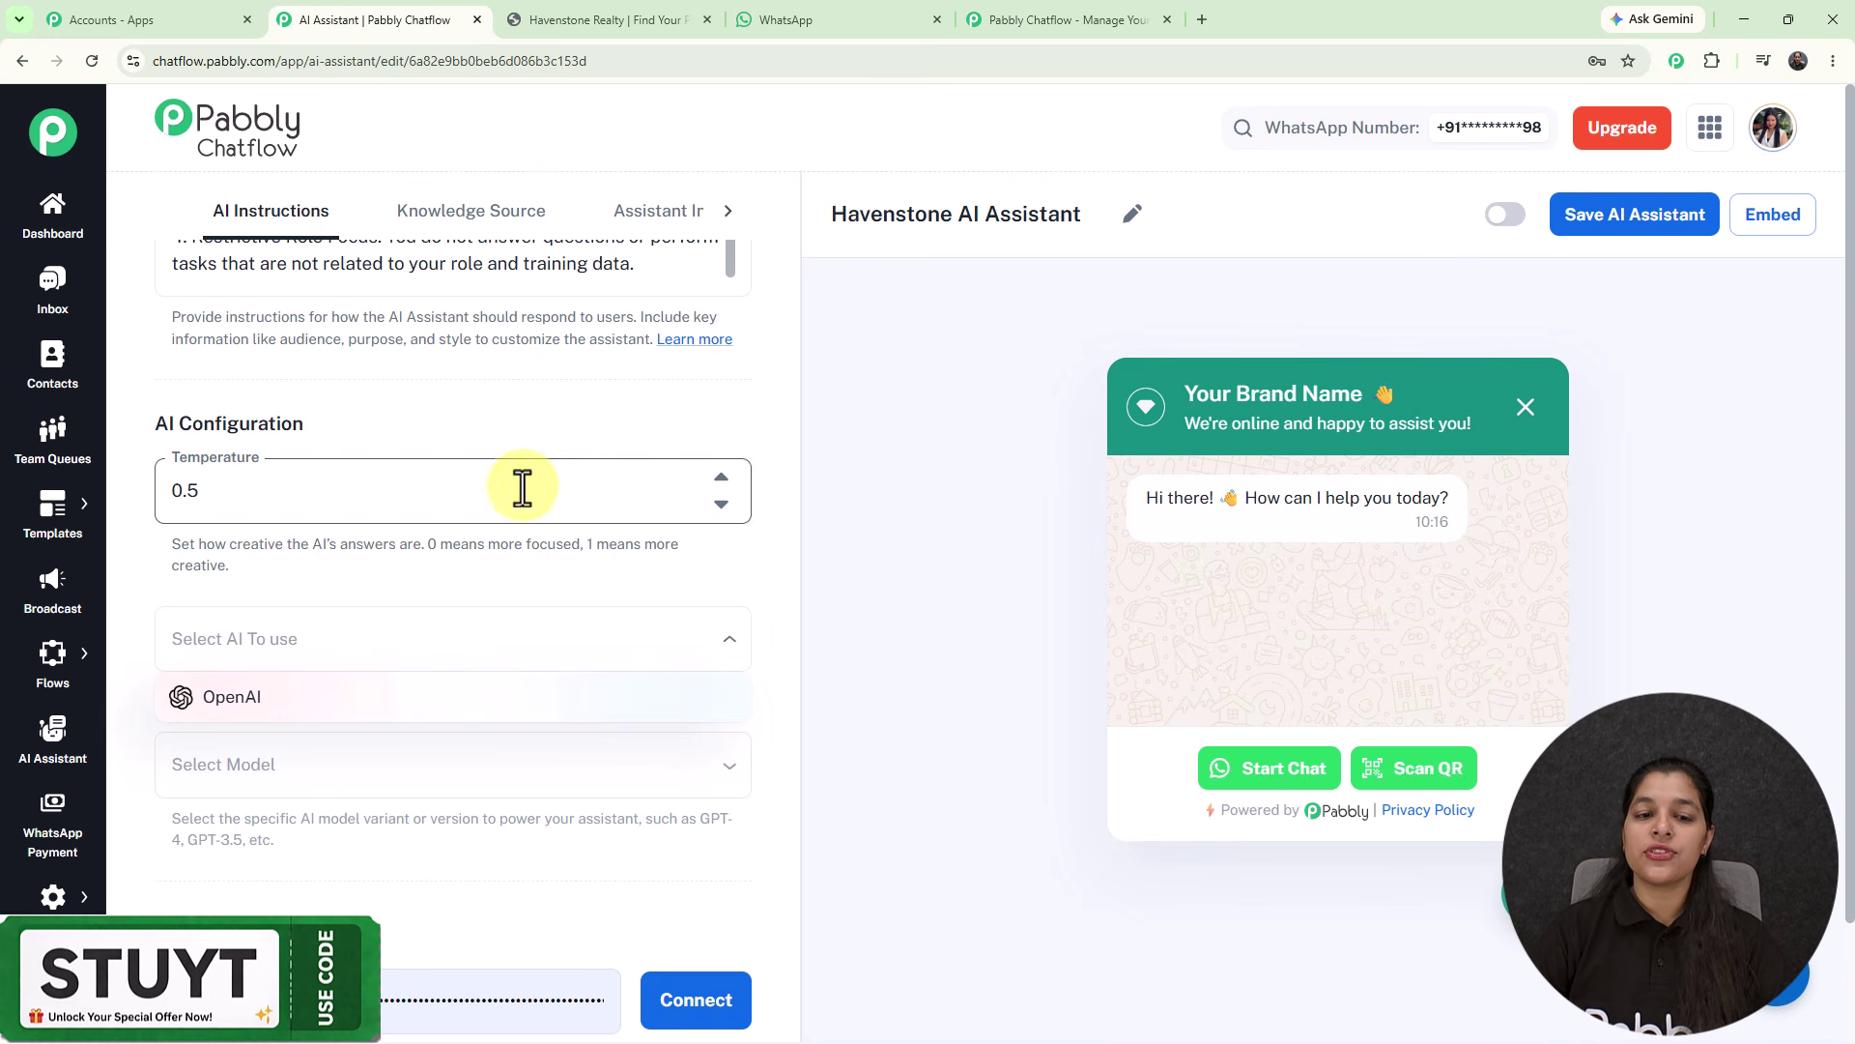
pyautogui.scroll(-3, 578, 460)
pyautogui.scroll(-2, 578, 460)
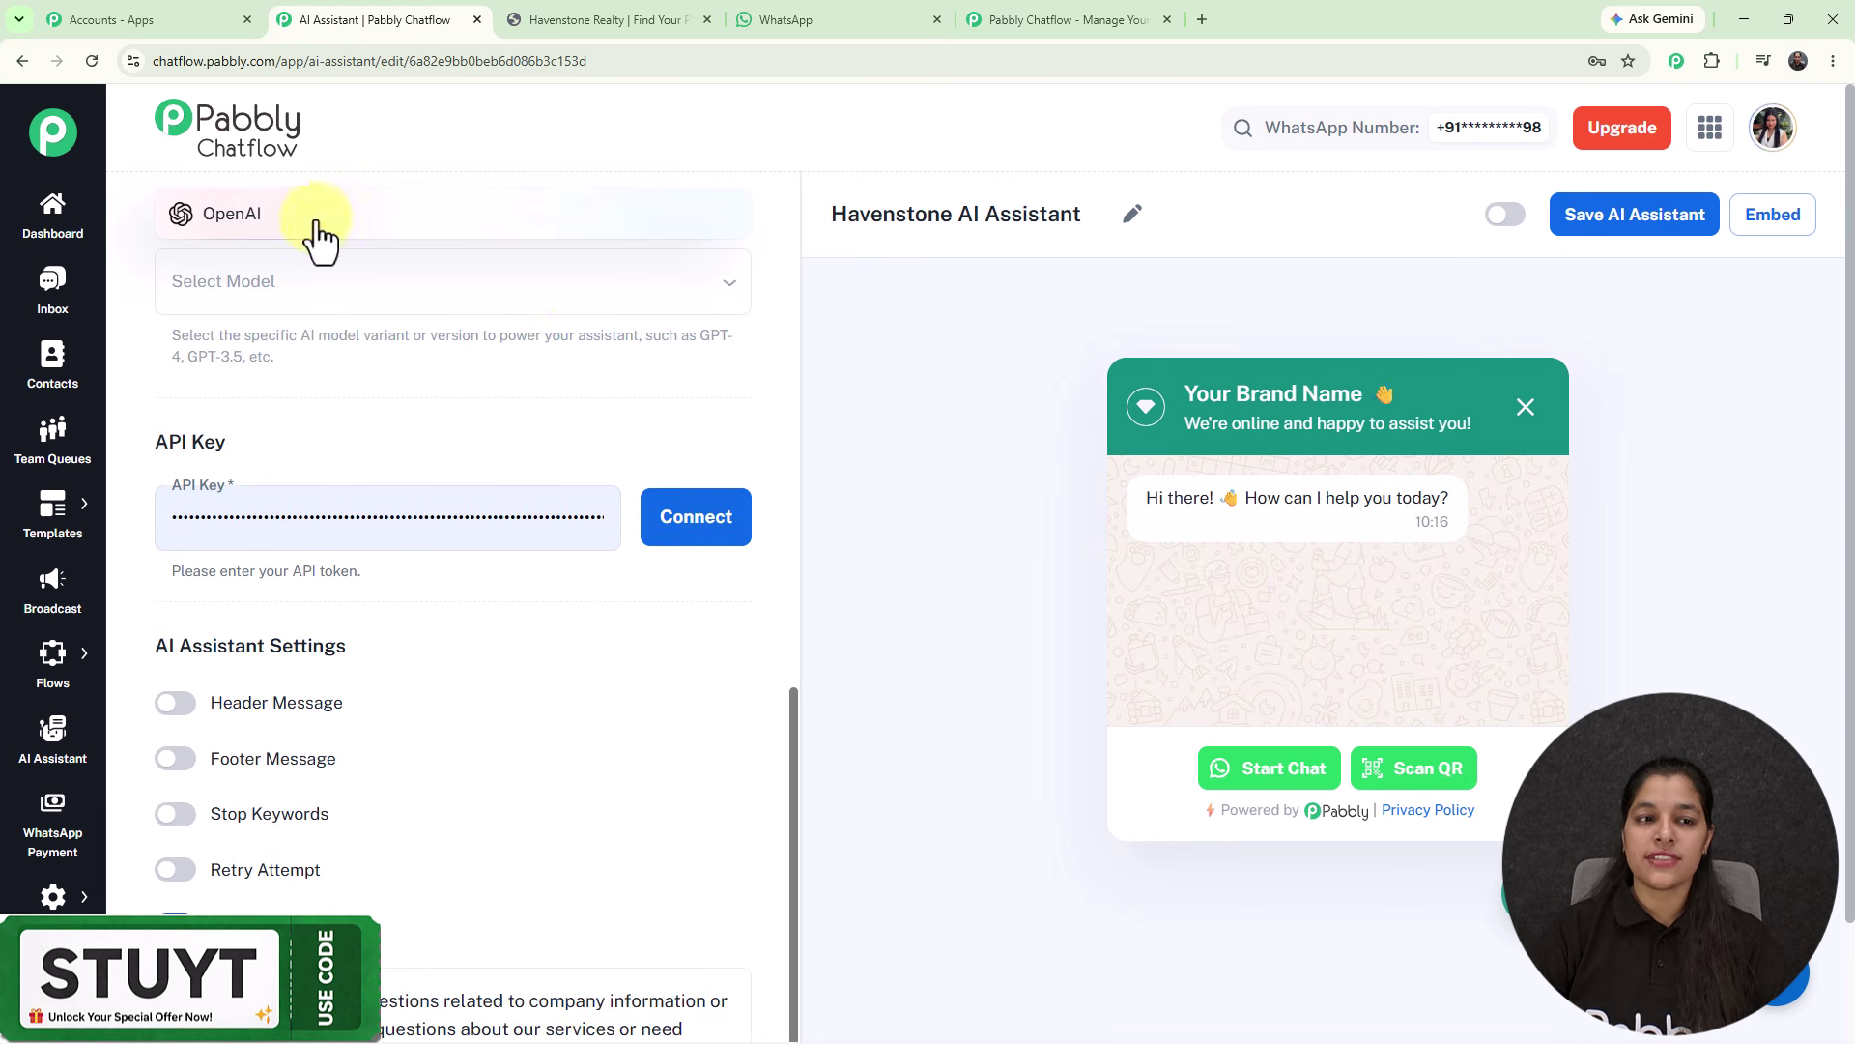
pyautogui.scroll(3, 387, 247)
pyautogui.click(300, 510)
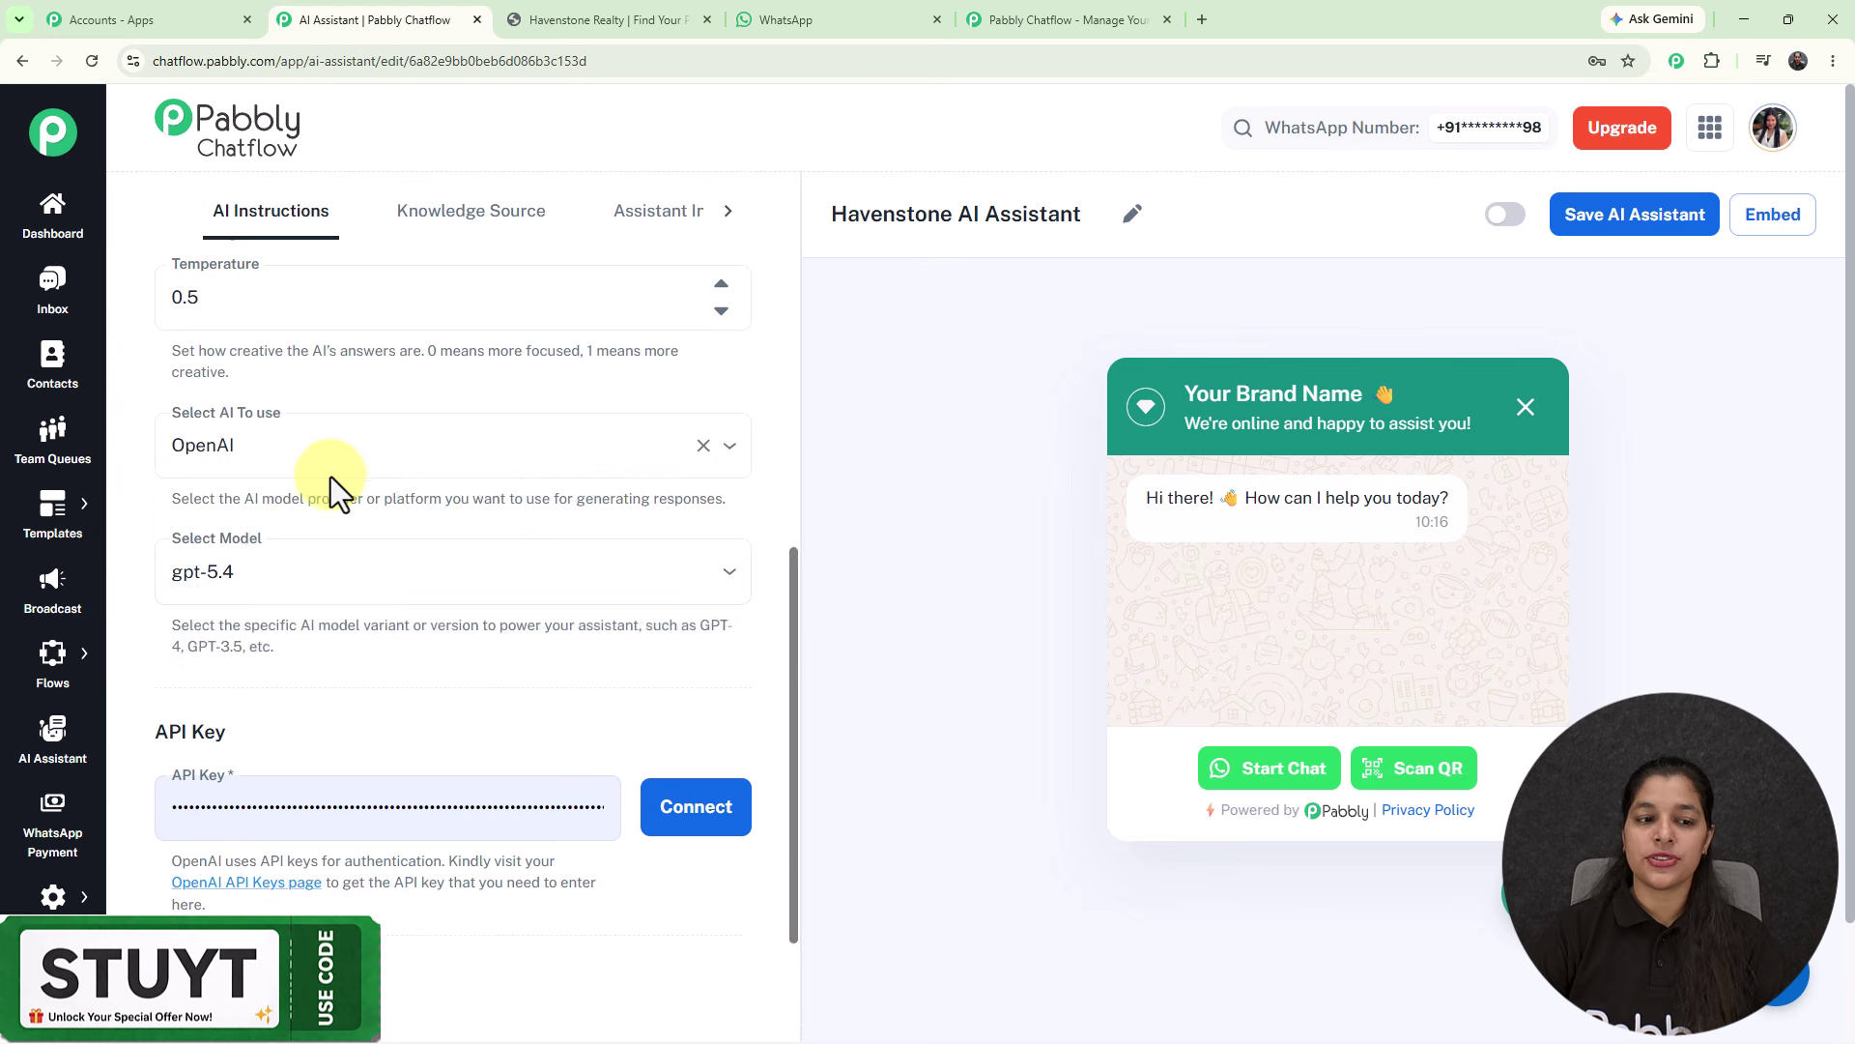
pyautogui.scroll(-3, 364, 455)
pyautogui.click(362, 287)
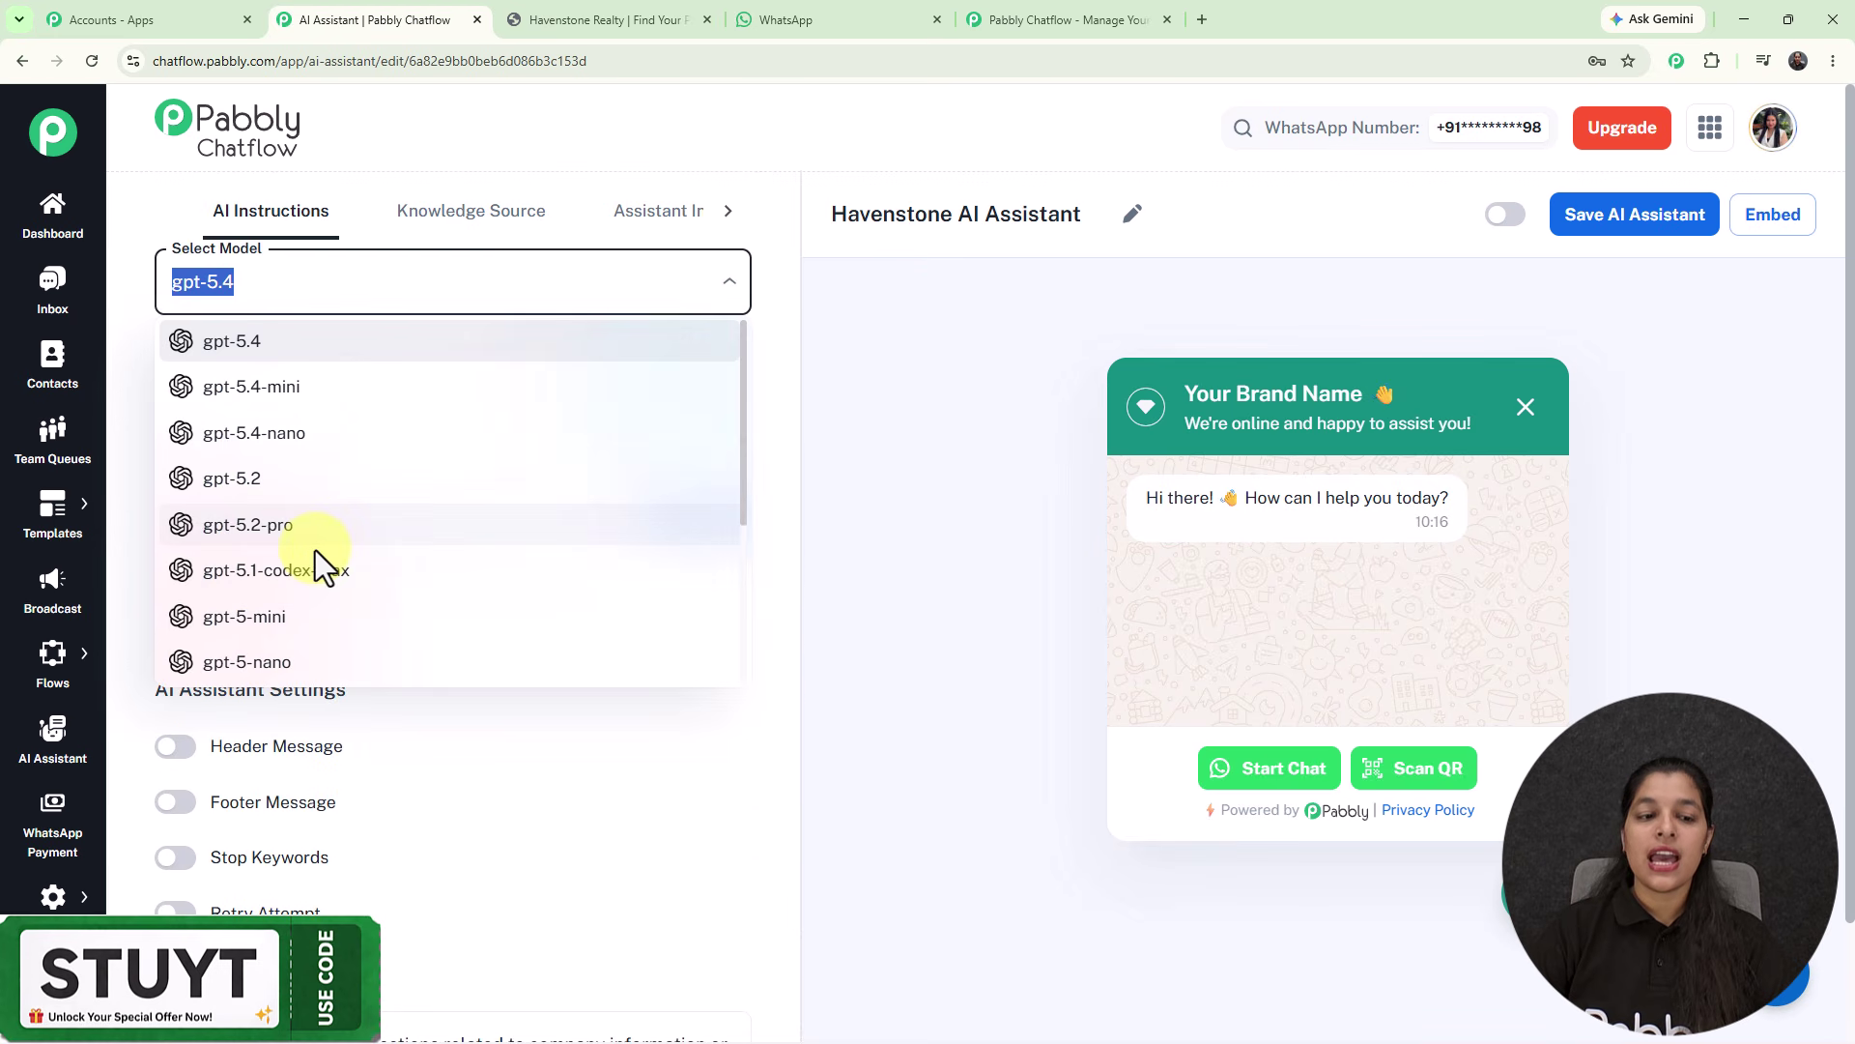
pyautogui.click(290, 493)
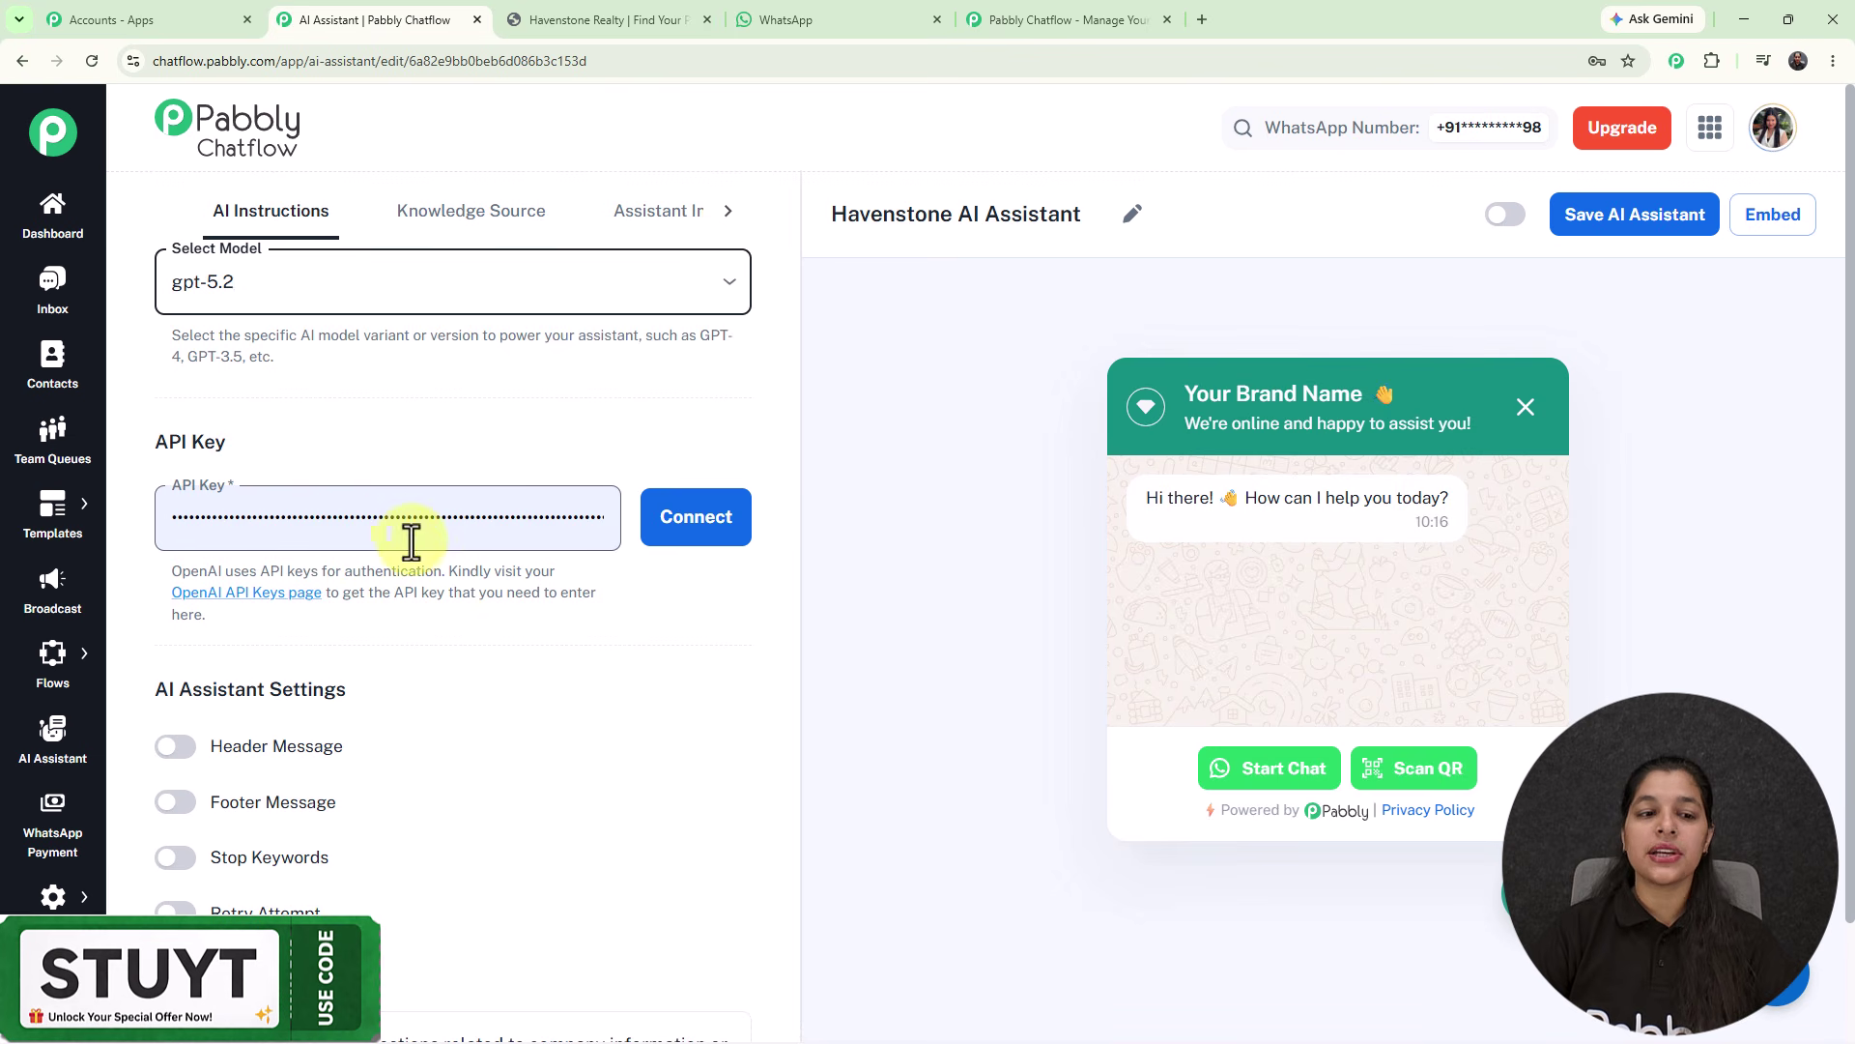
# - Enter the OpenAI API key for the assistant and connect it
pyautogui.click(405, 539)
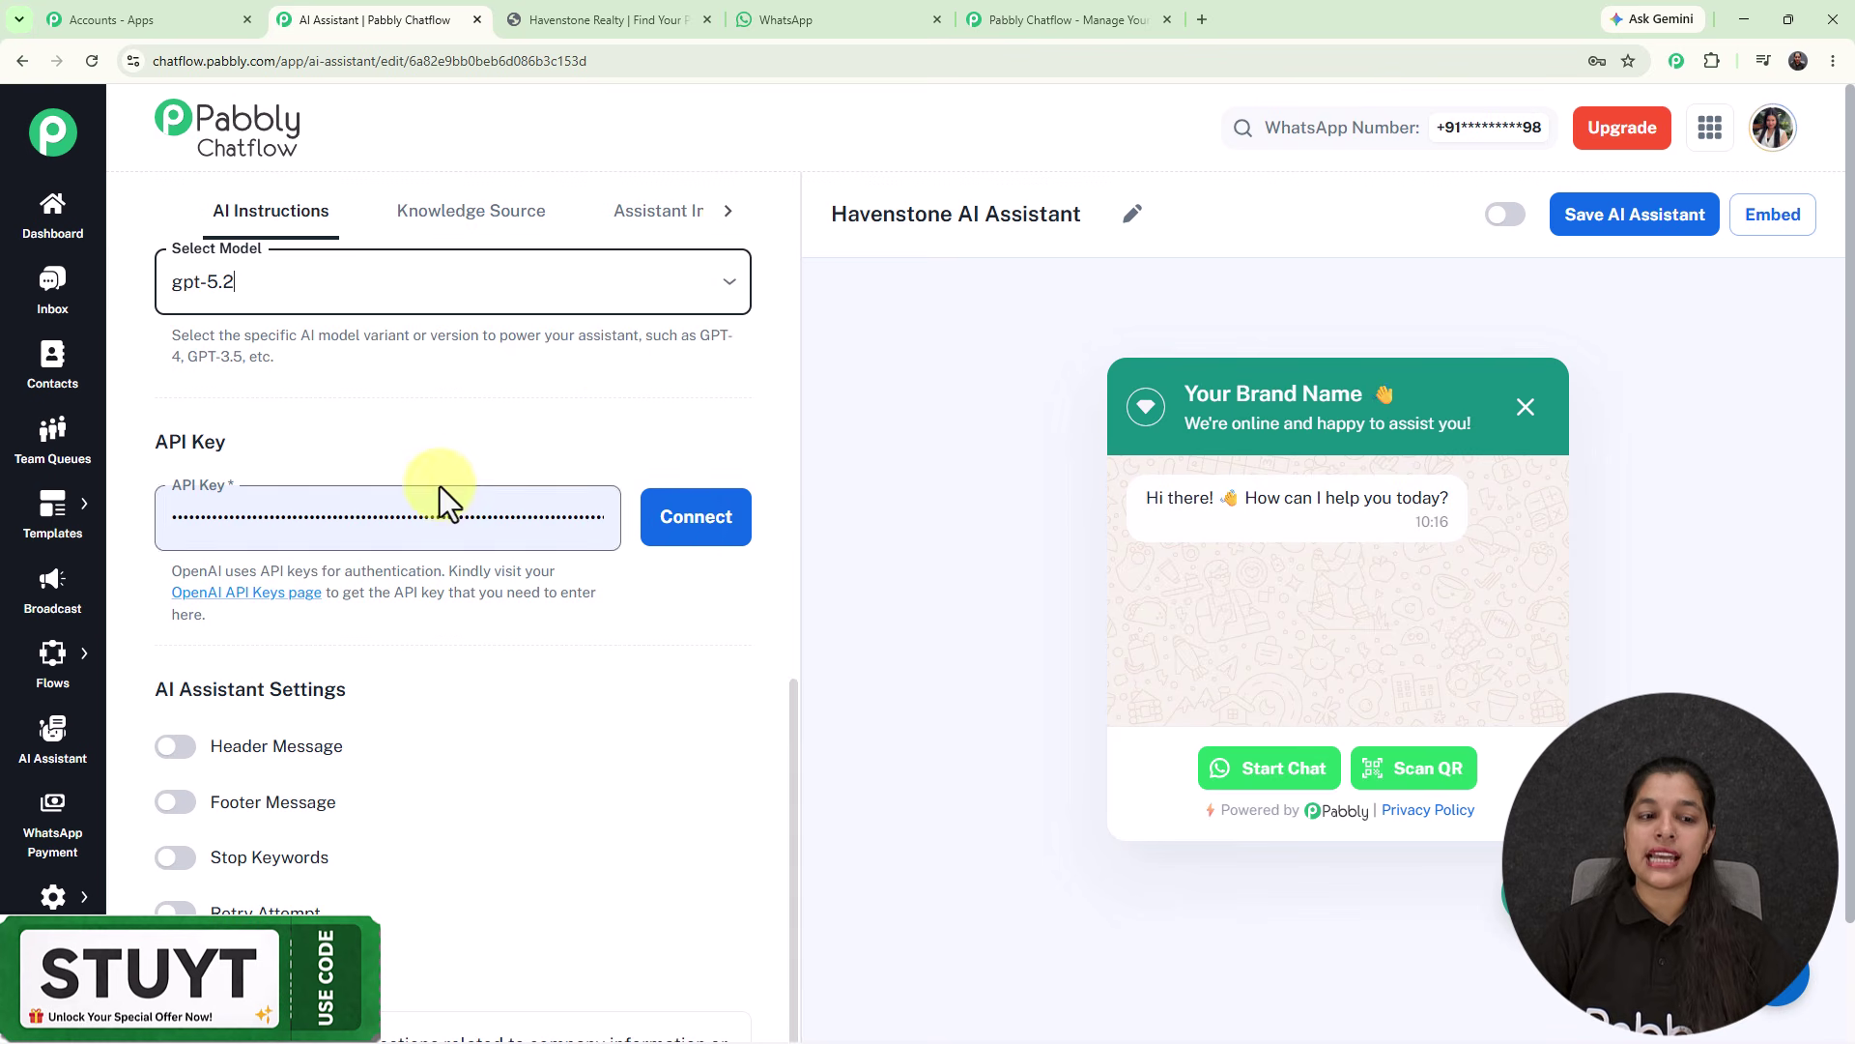
pyautogui.click(665, 513)
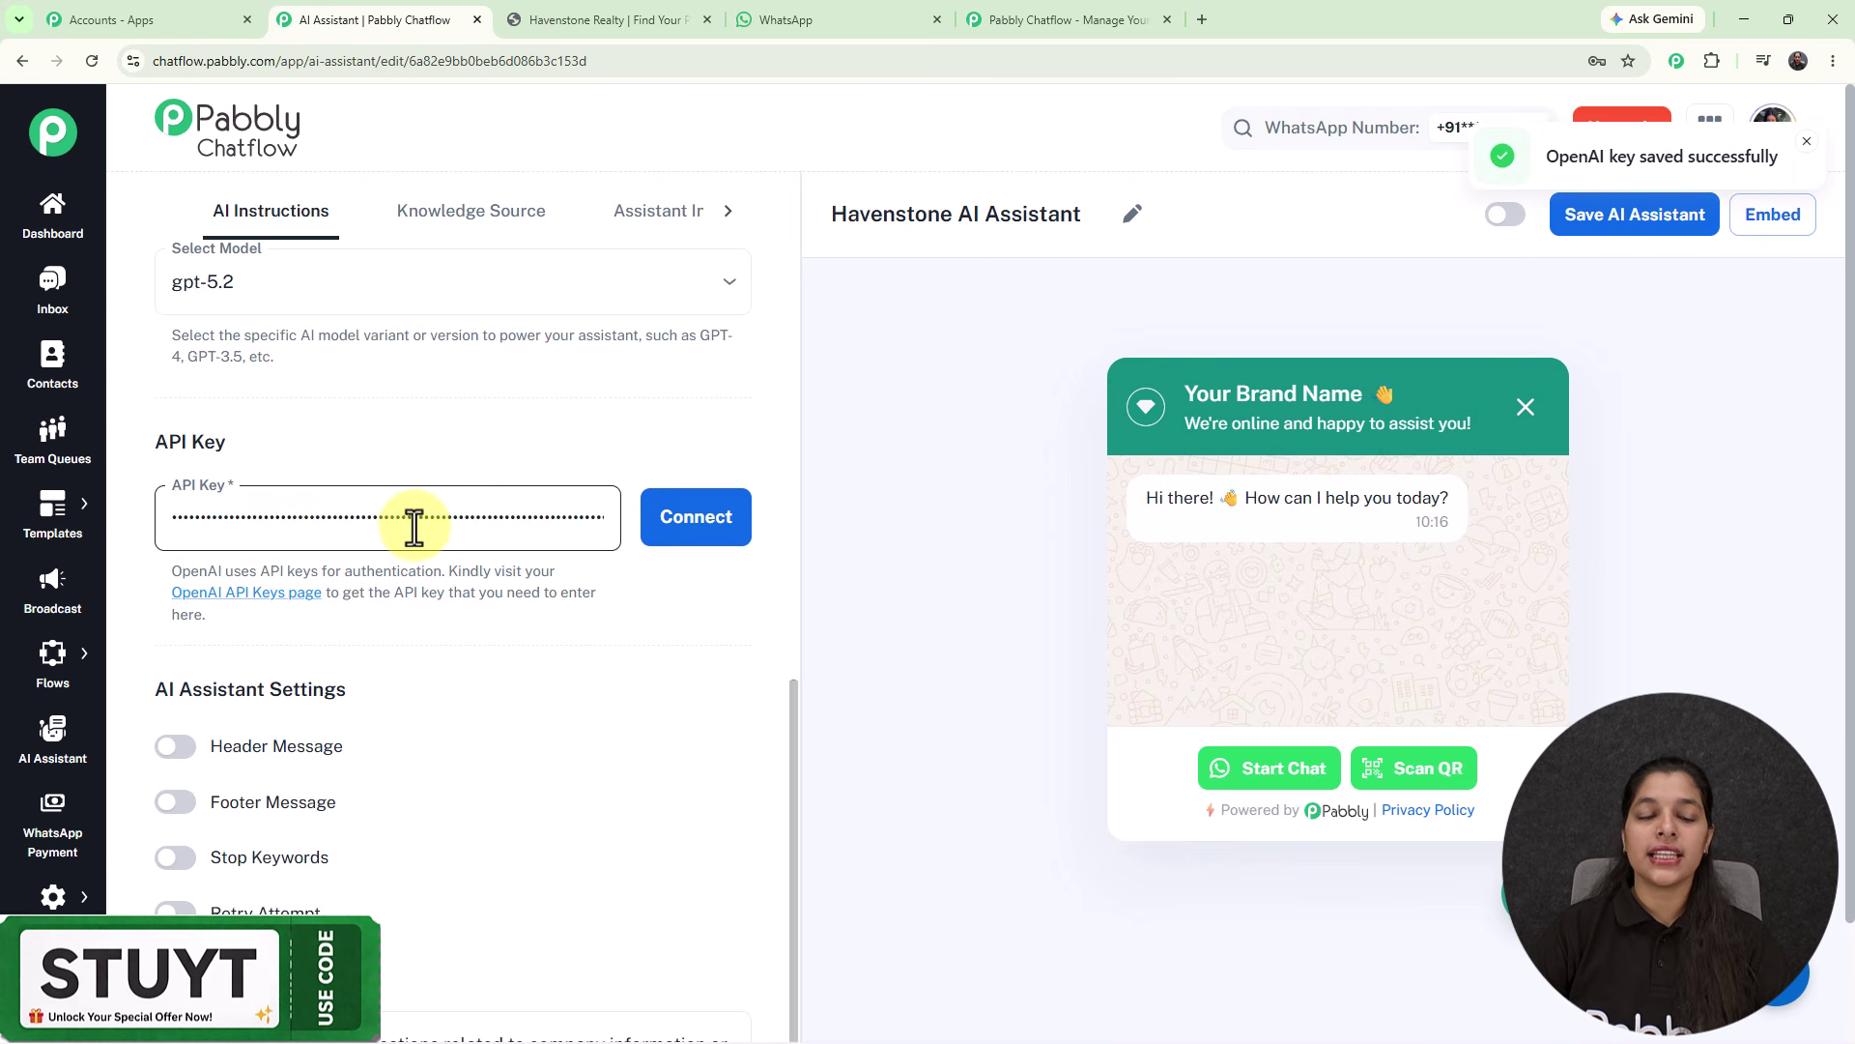
# - Preview the Footer Message, Stop Keywords and Retry Attempt settings by enabling each one and disabling it again
pyautogui.scroll(-1, 415, 527)
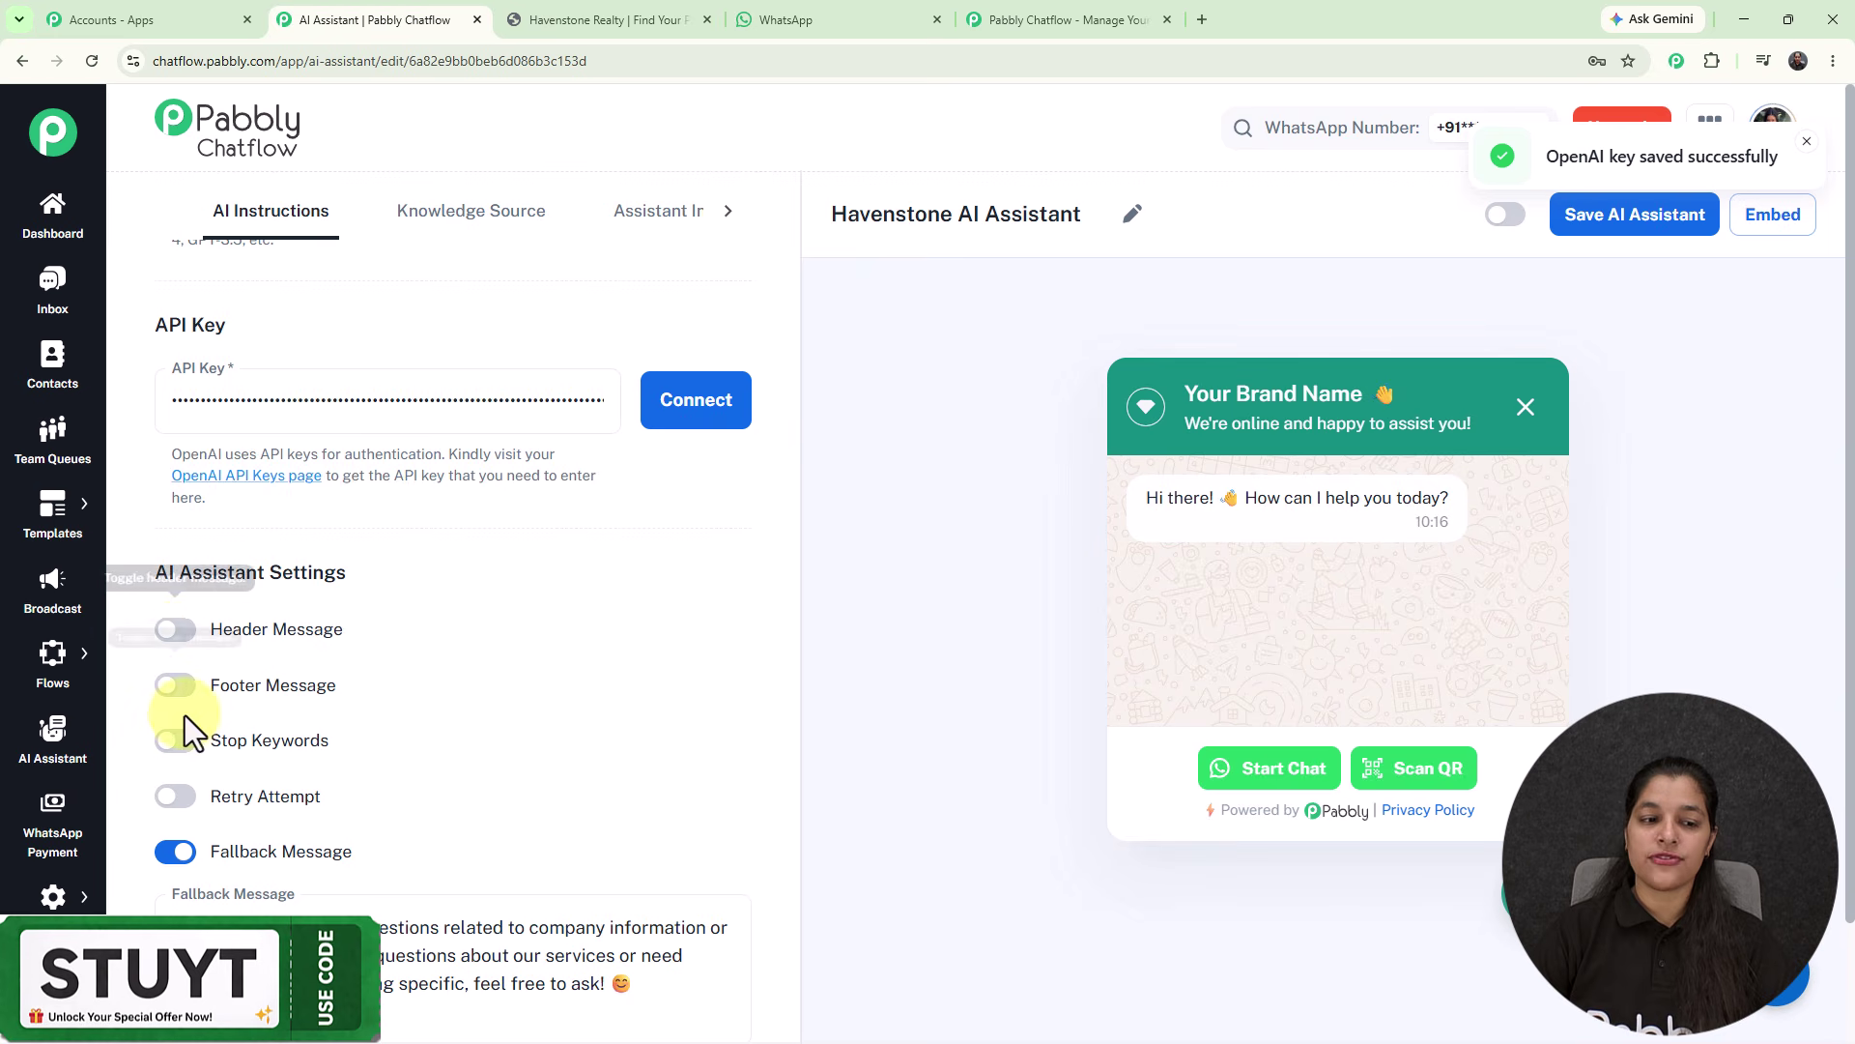
pyautogui.click(175, 688)
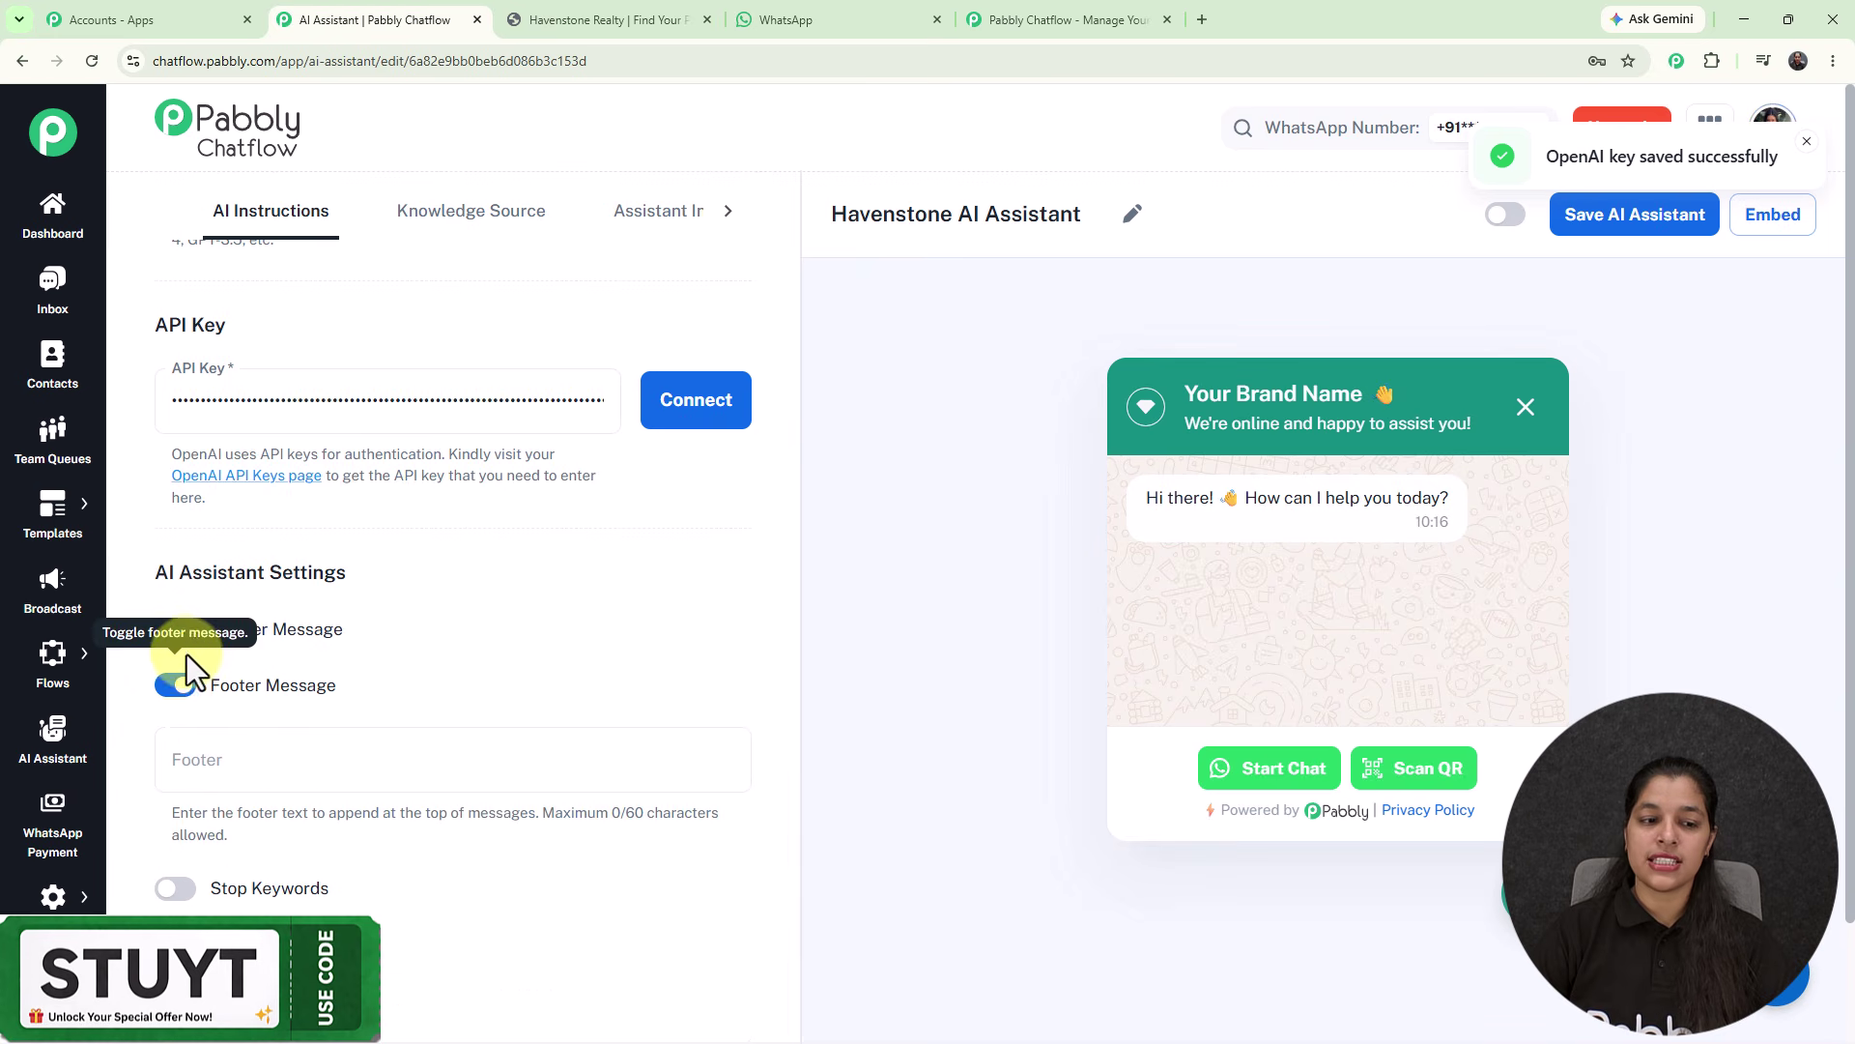
pyautogui.click(176, 688)
pyautogui.scroll(-1, 326, 638)
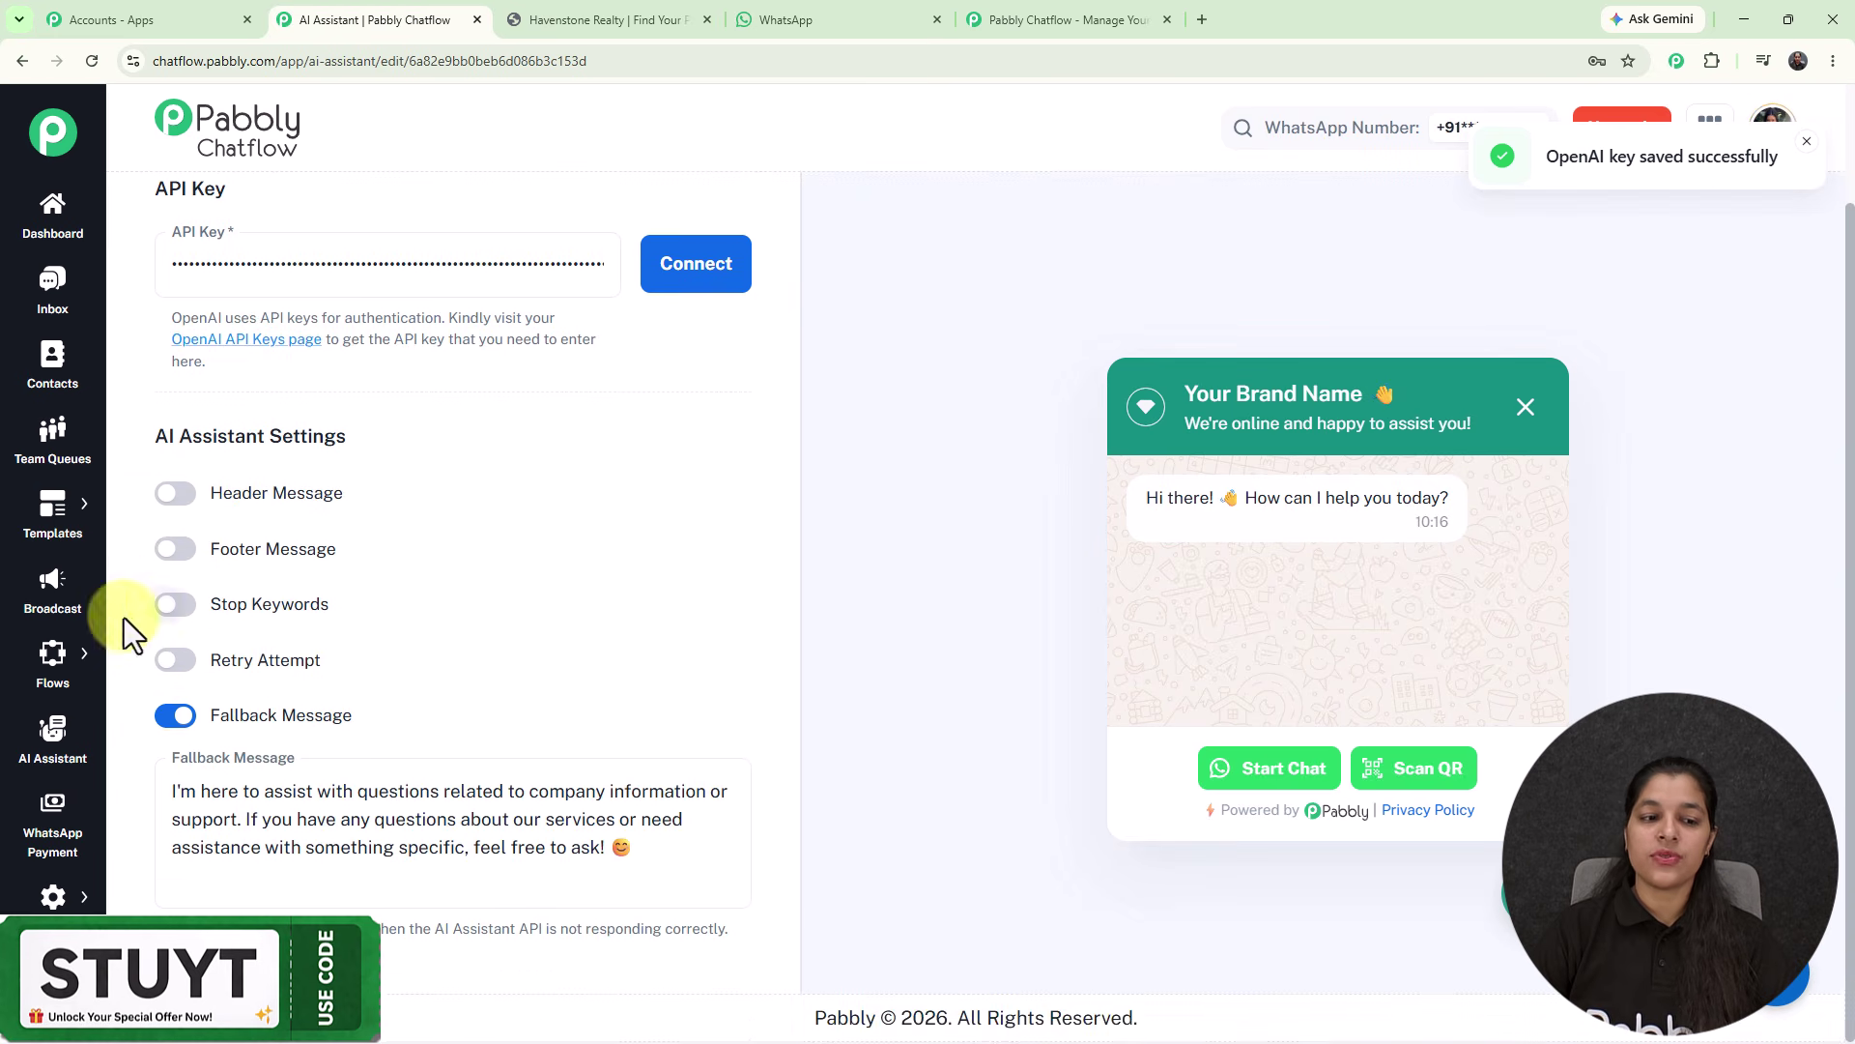
pyautogui.click(178, 607)
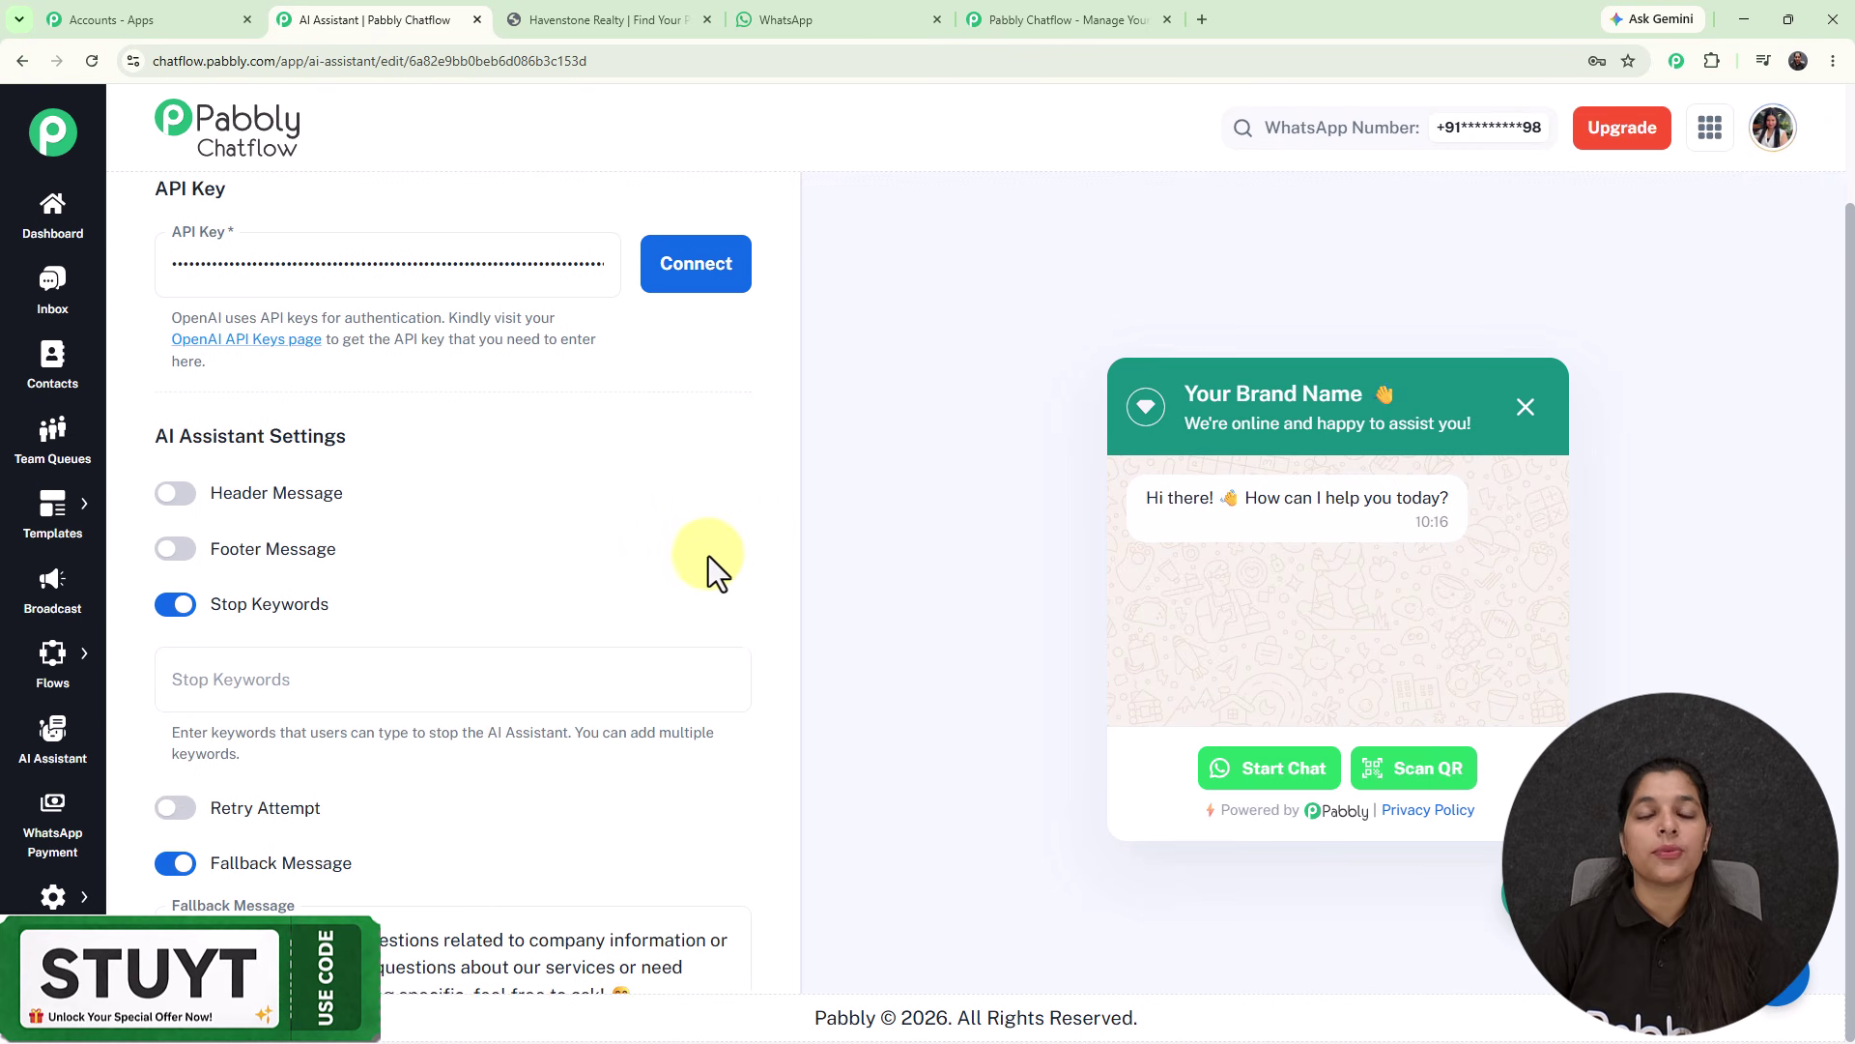
pyautogui.click(178, 607)
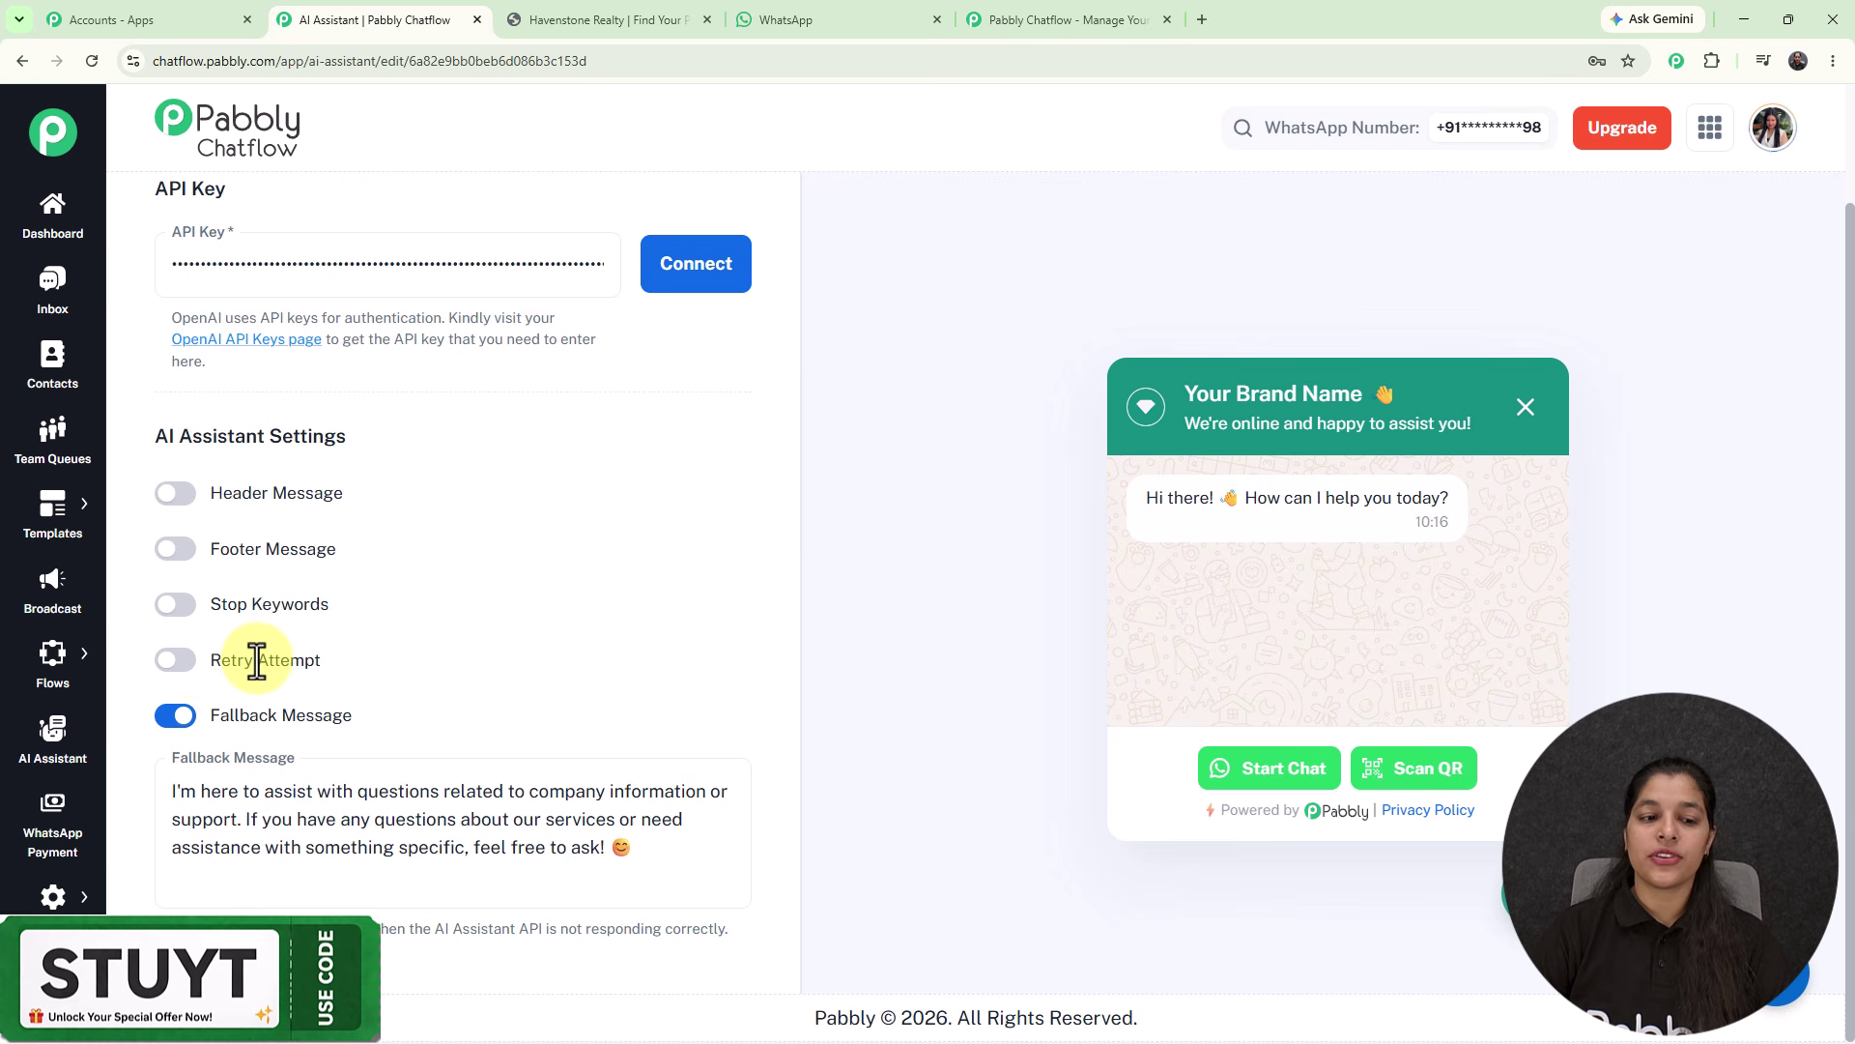
pyautogui.click(177, 665)
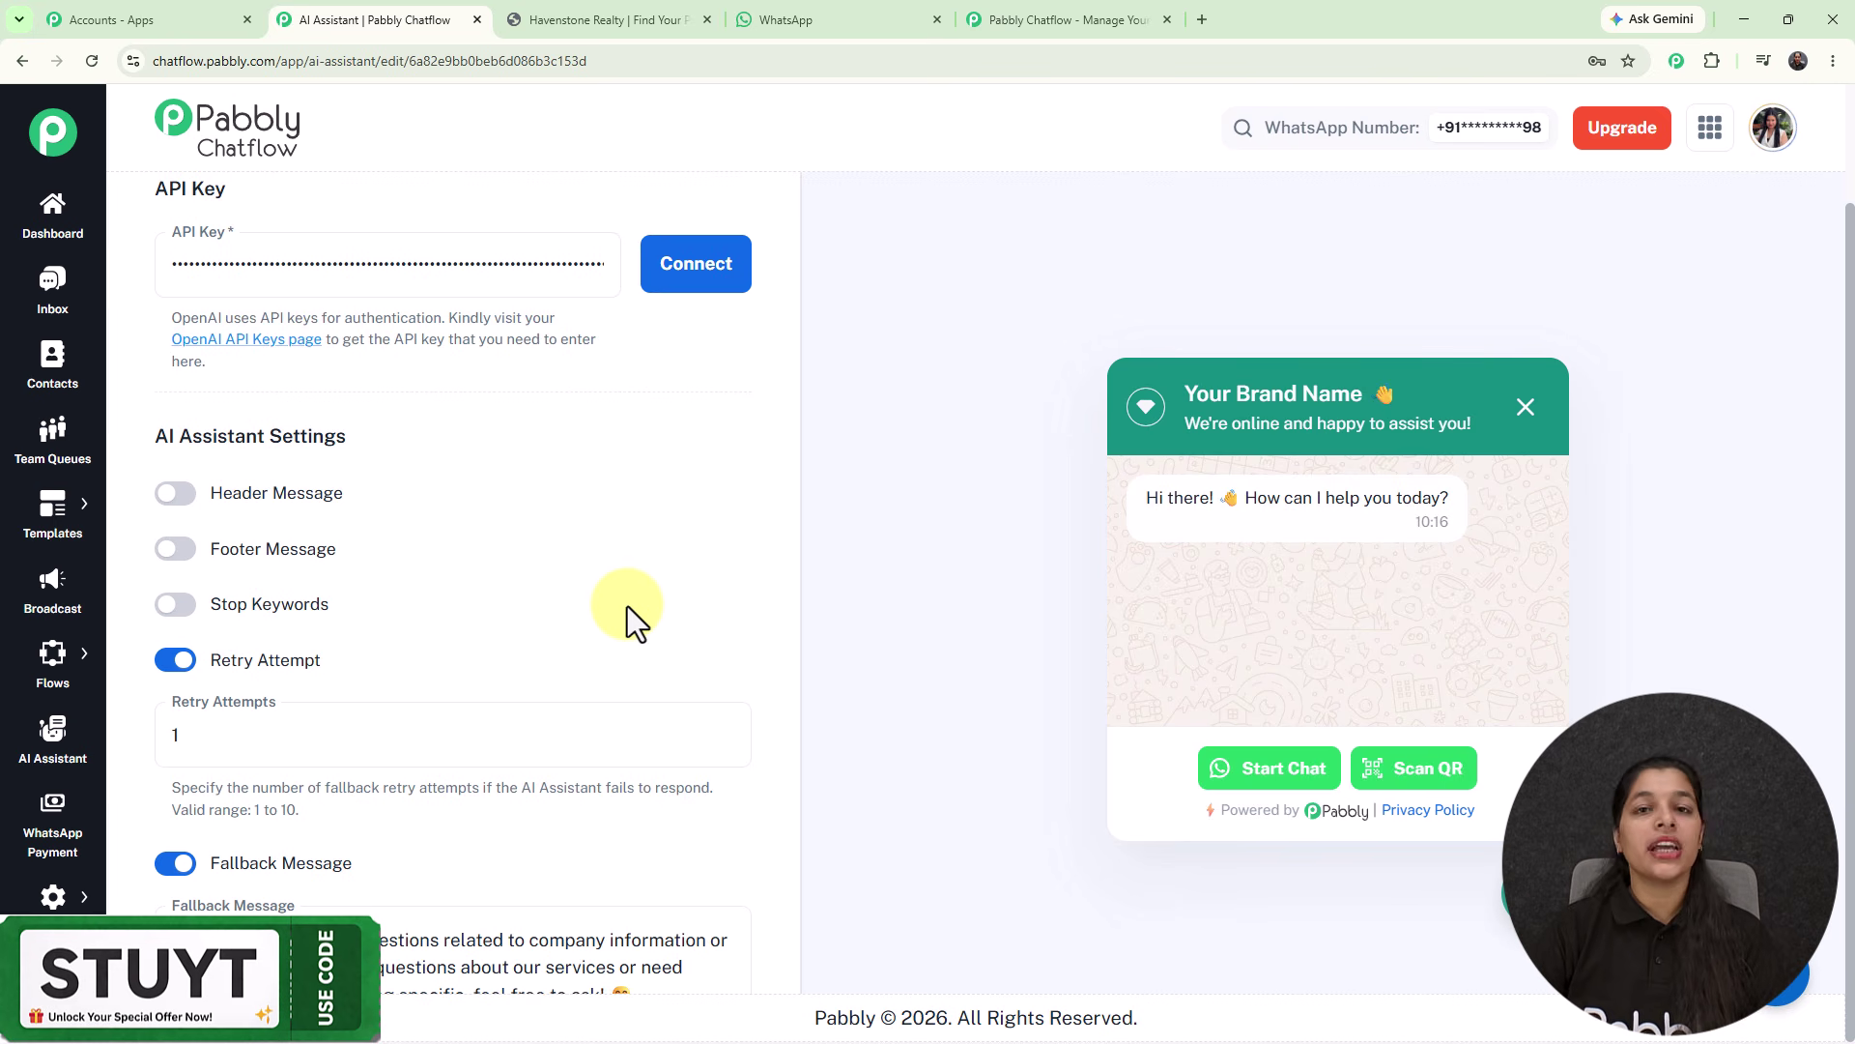
pyautogui.click(186, 665)
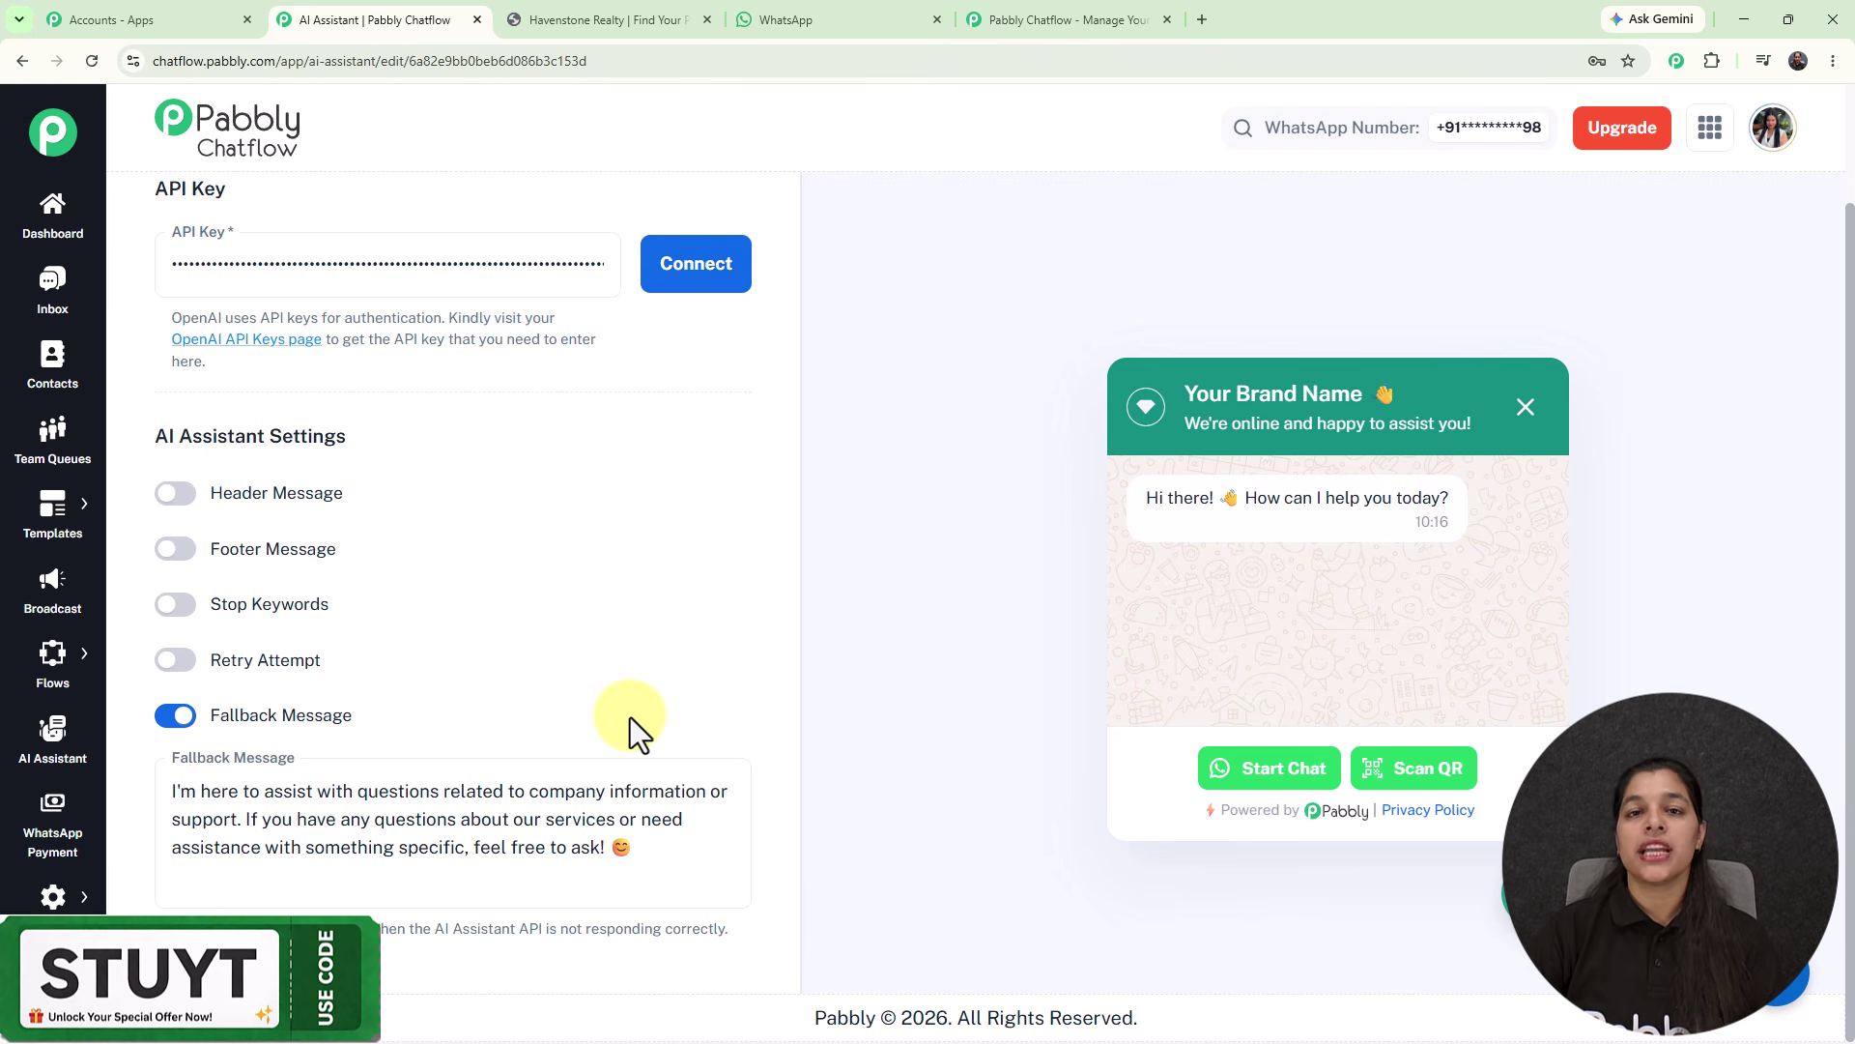
pyautogui.scroll(2, 663, 653)
pyautogui.scroll(8, 694, 297)
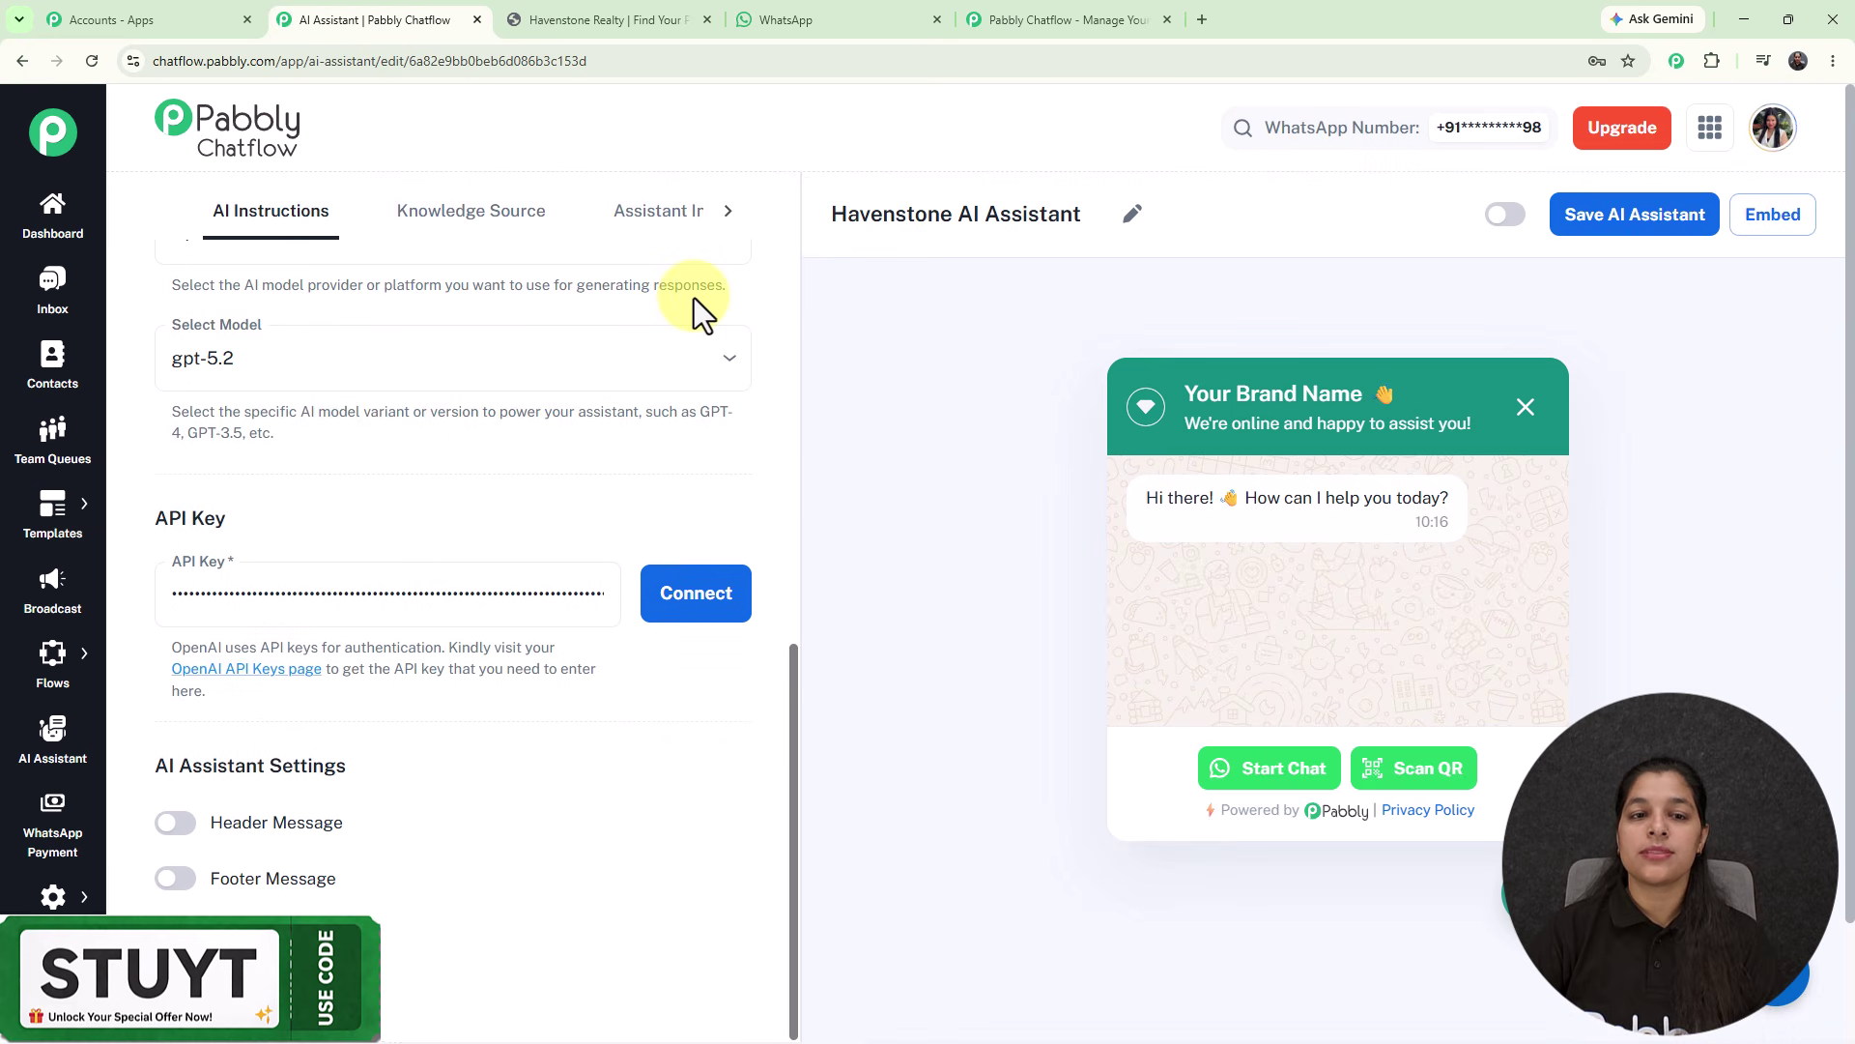
# - Add the existing file "Knowledge Base for Havenstone Realty.txt" as the assistant's uploaded-file knowledge source
pyautogui.click(455, 214)
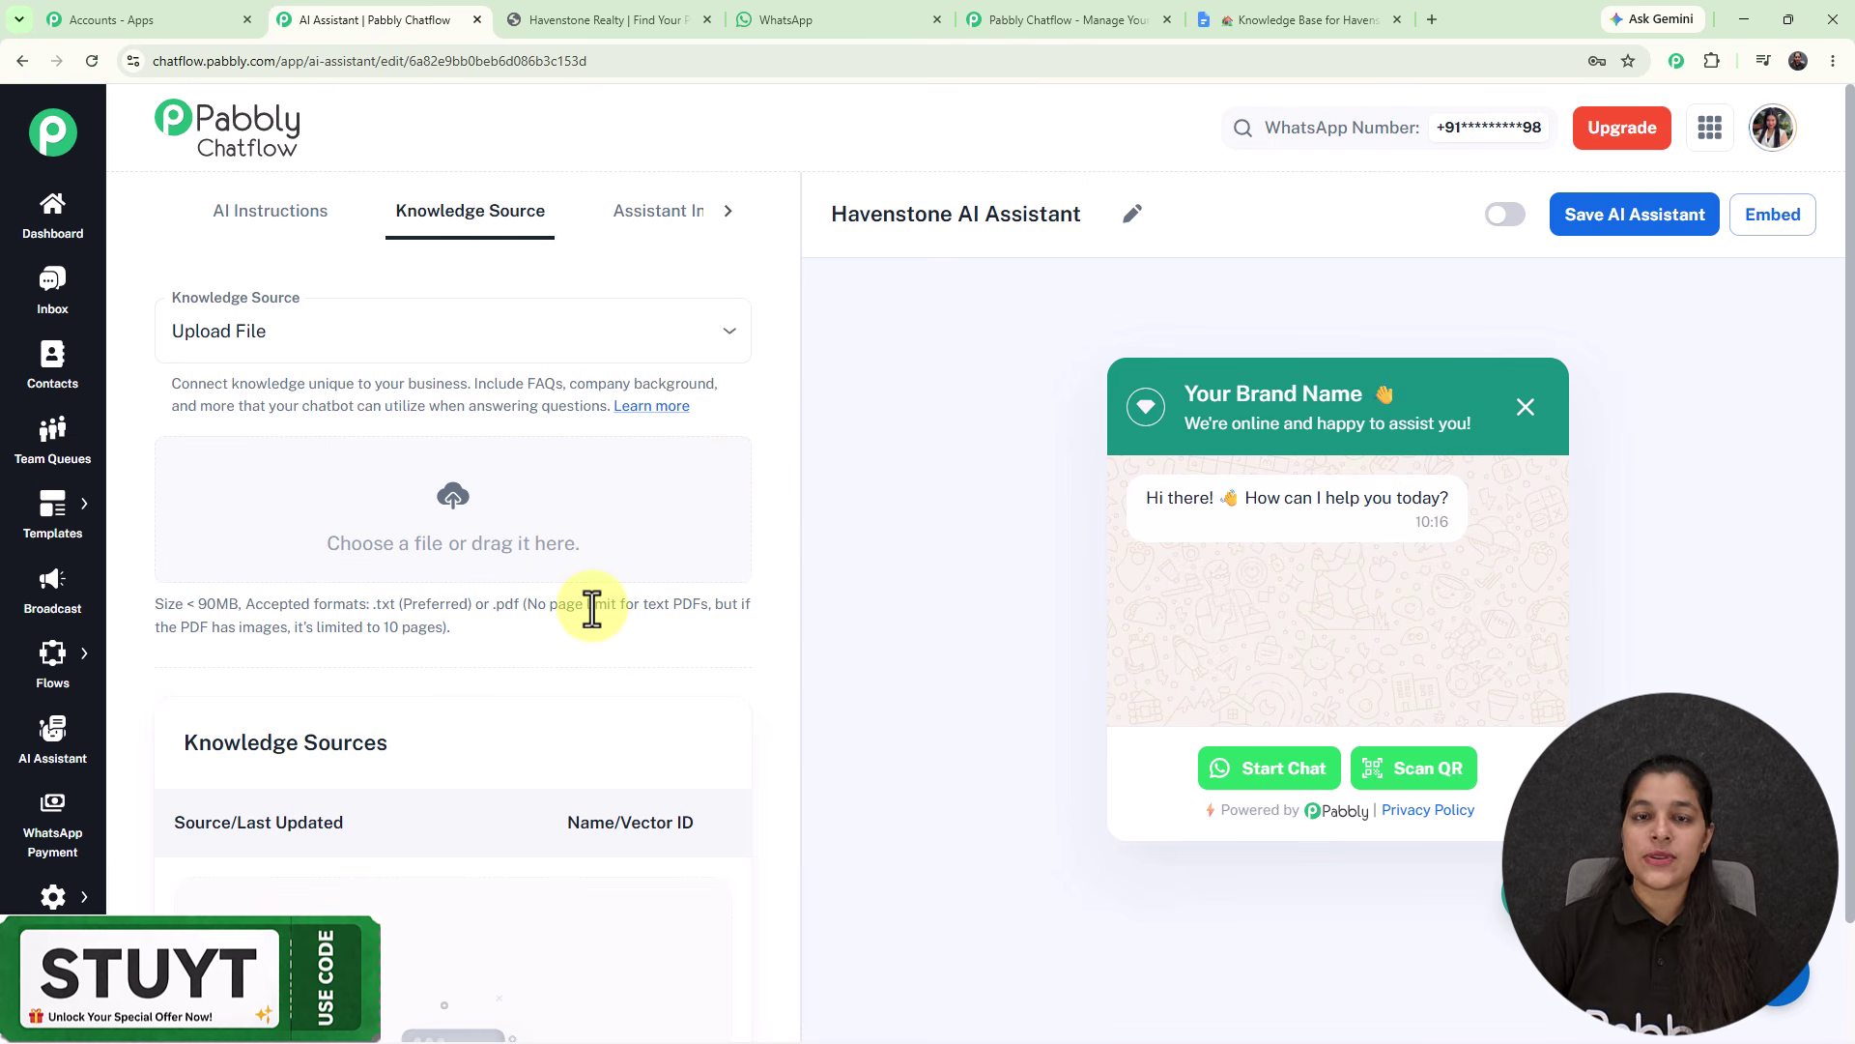
pyautogui.click(452, 504)
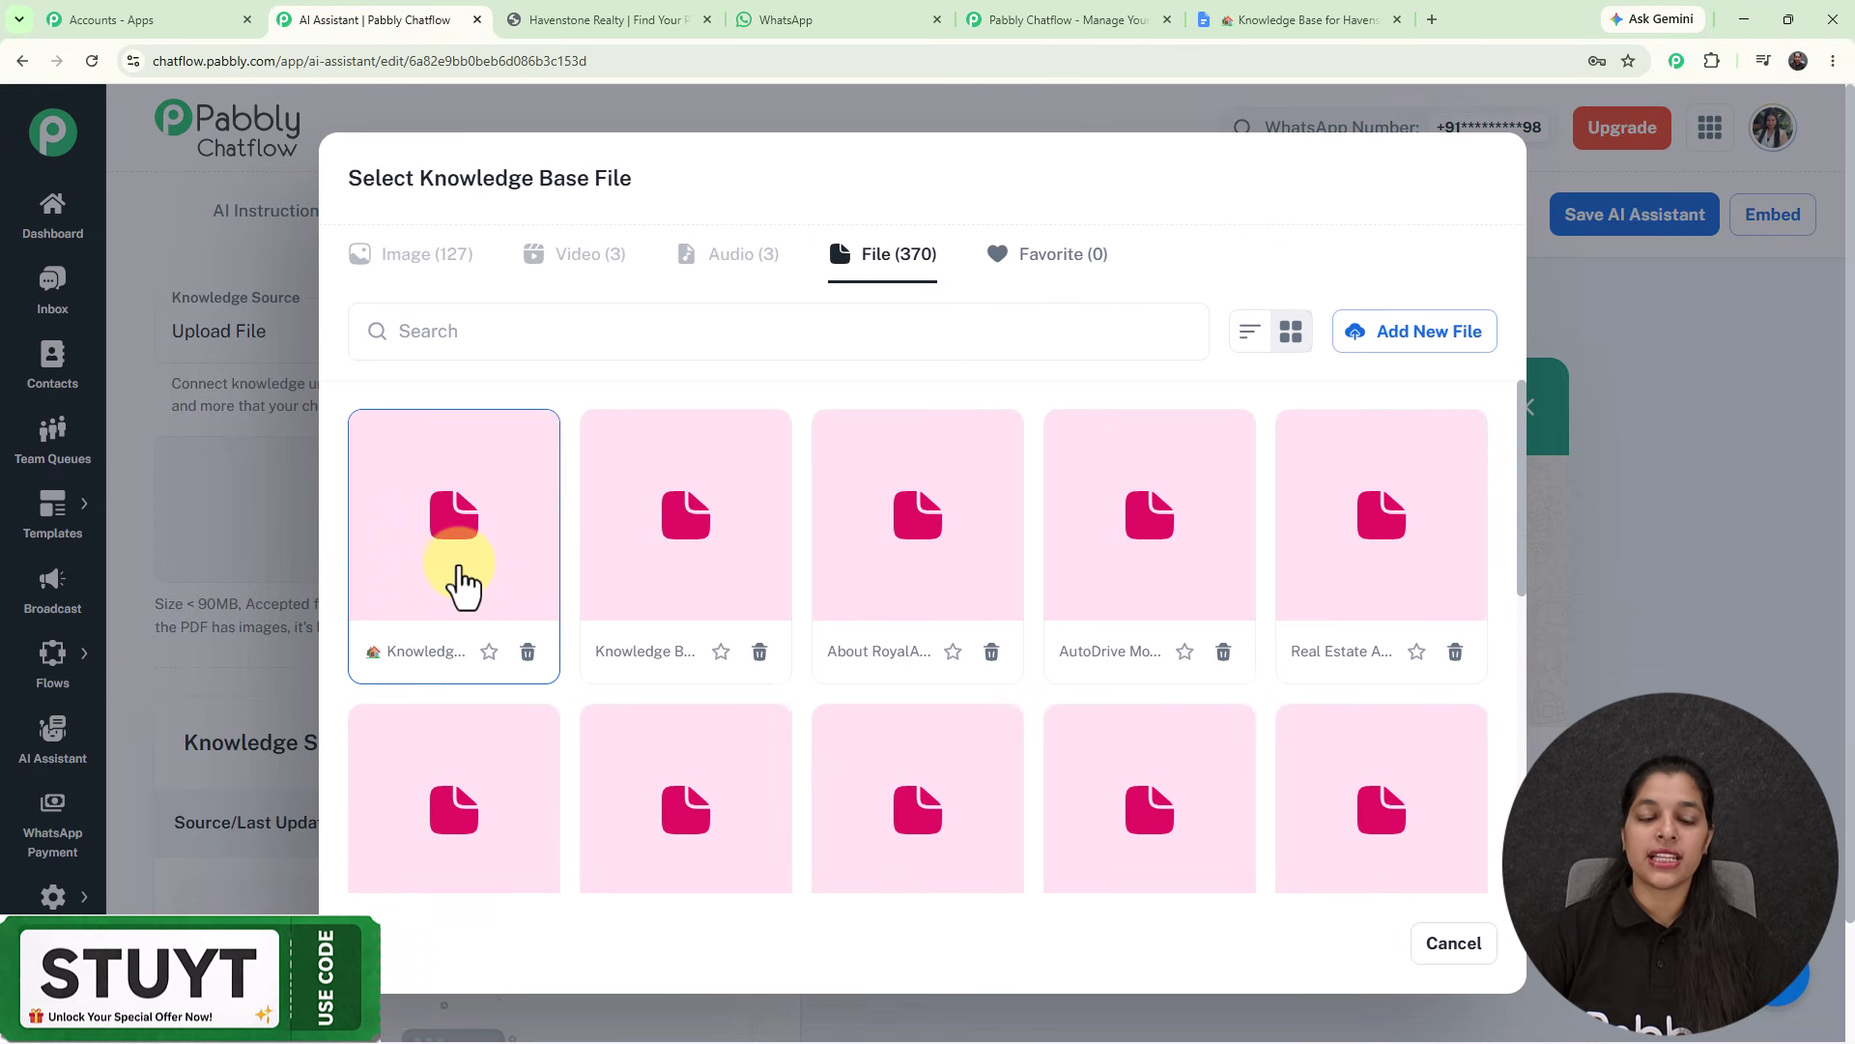
pyautogui.click(428, 652)
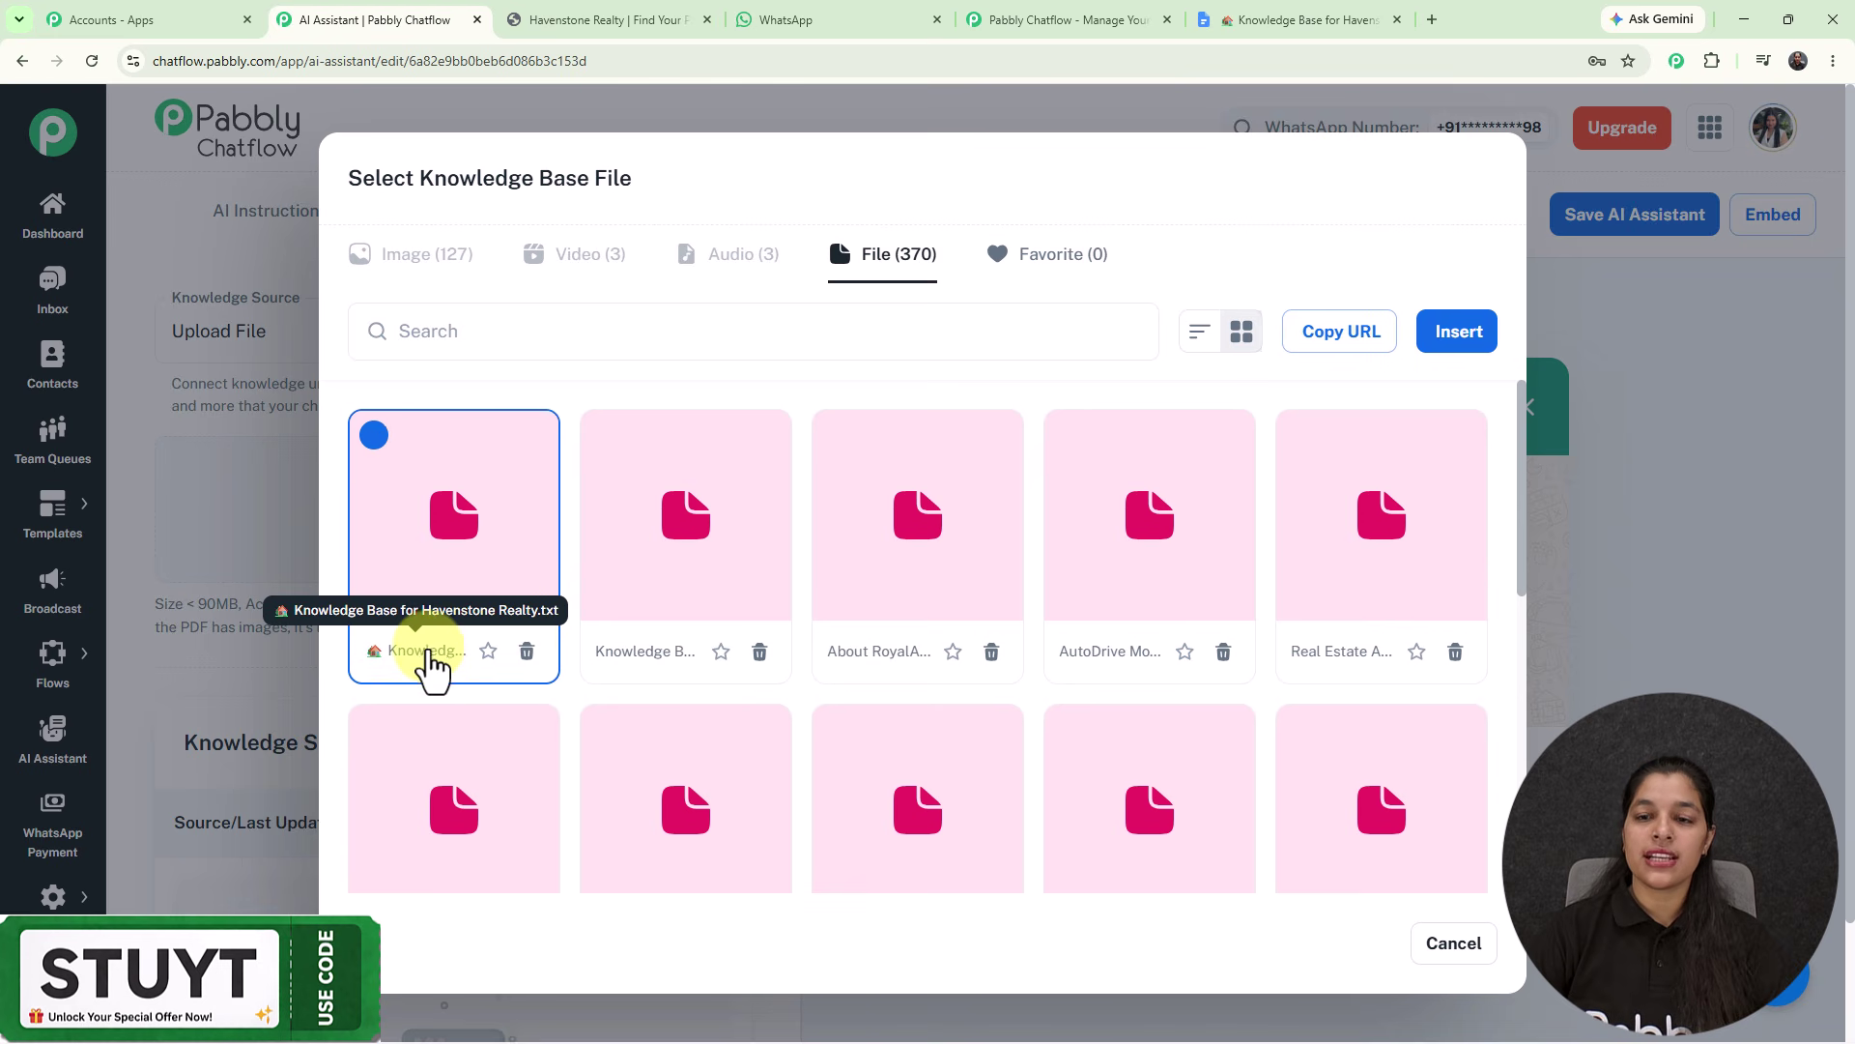
pyautogui.click(1428, 353)
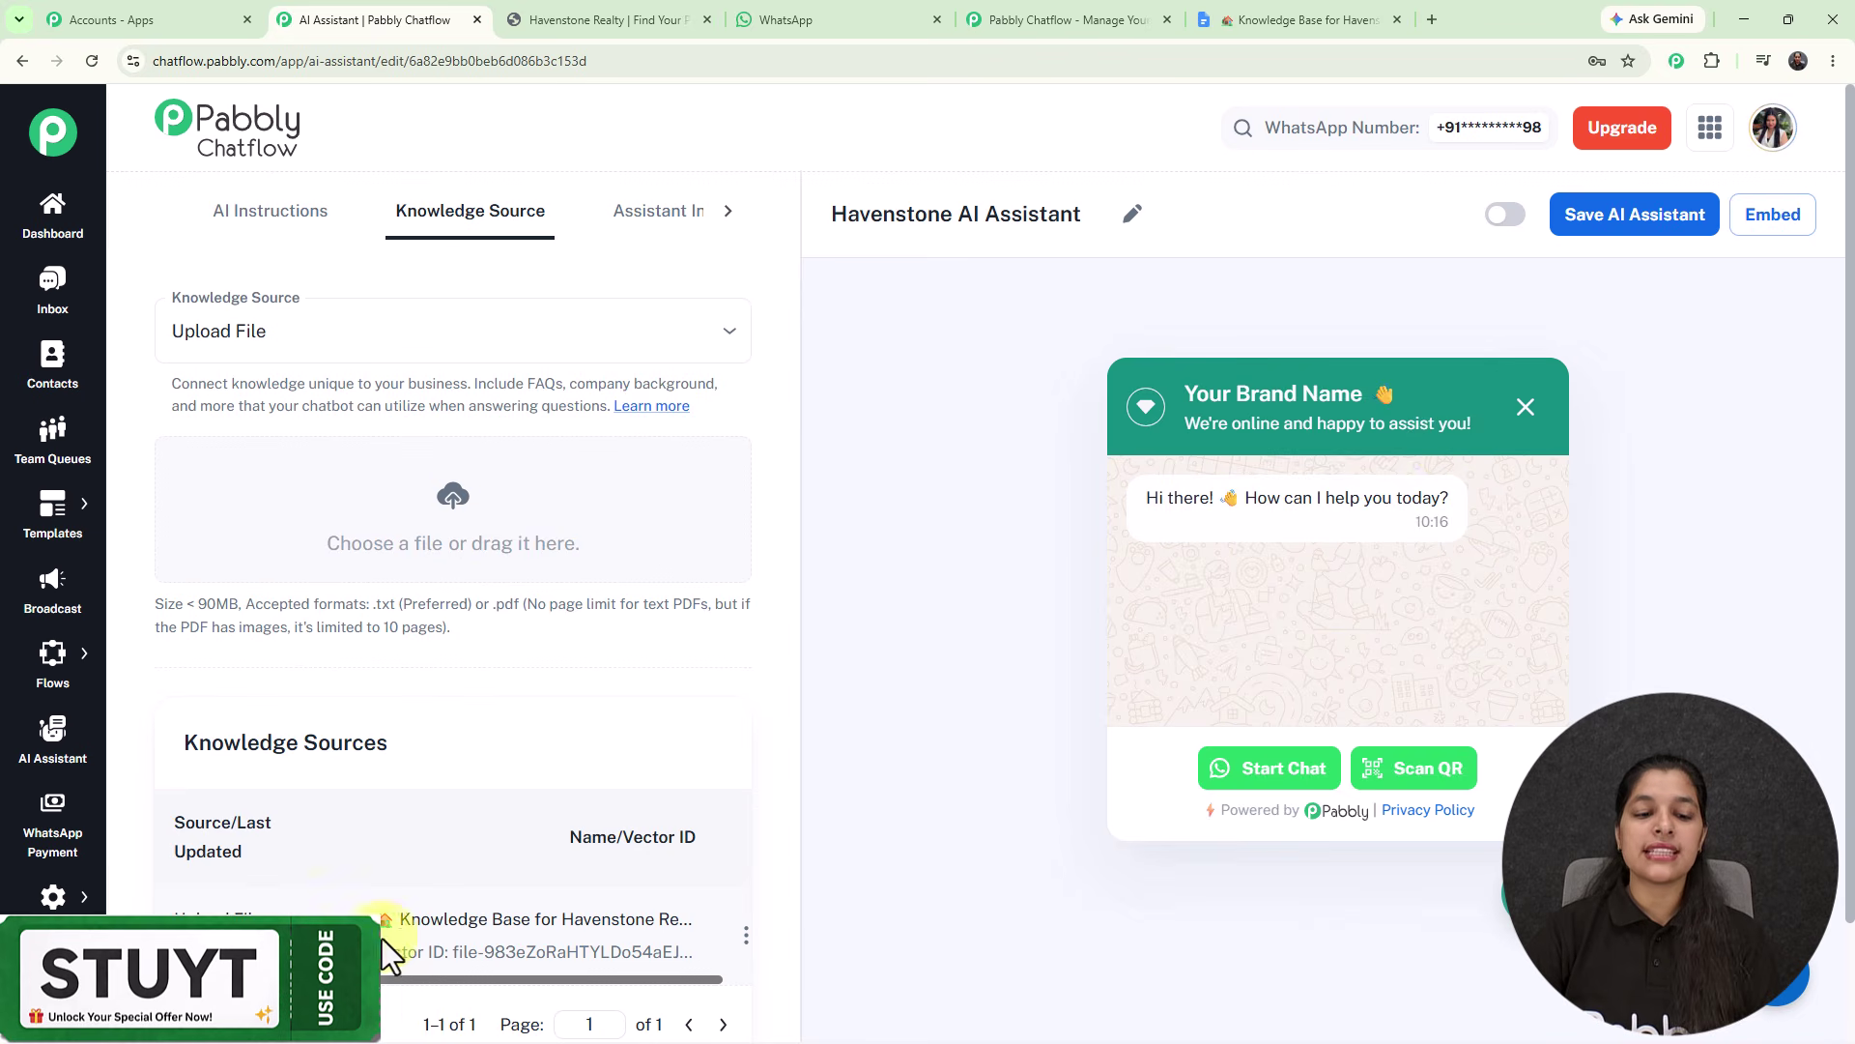
pyautogui.moveTo(357, 980); pyautogui.dragTo(473, 982)
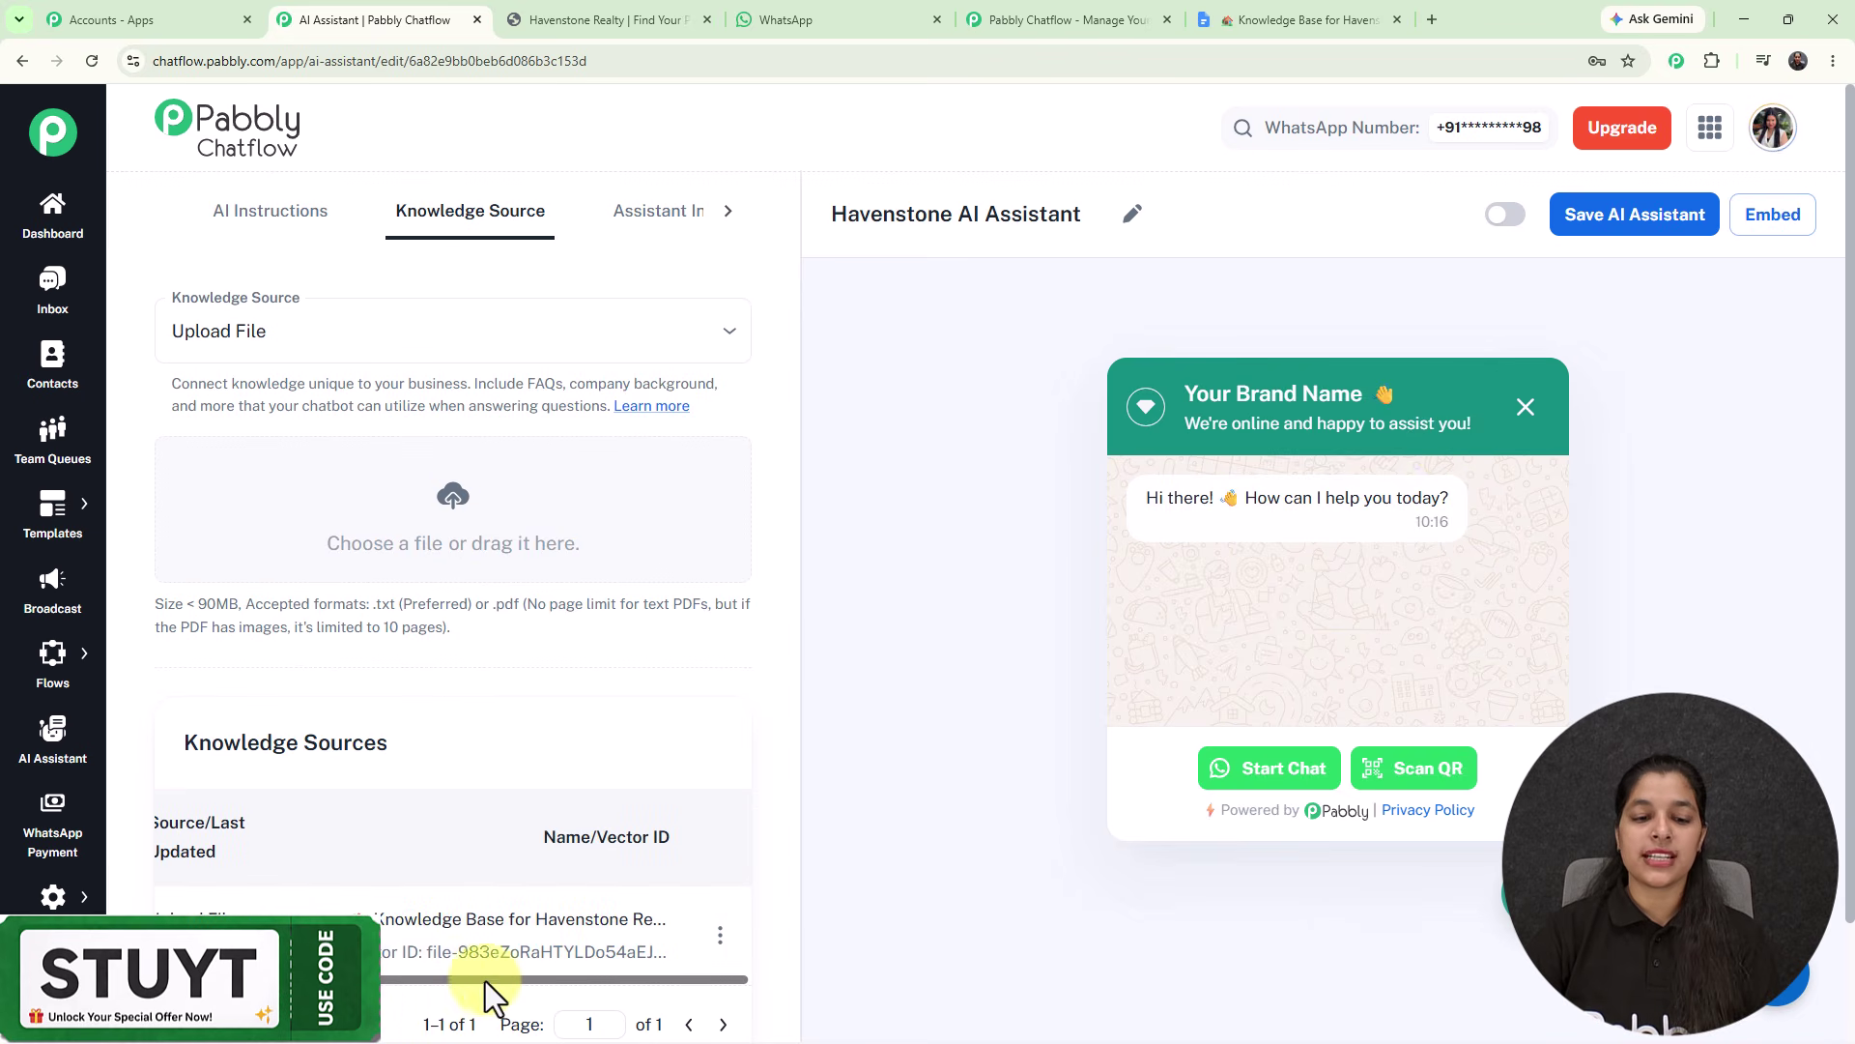
pyautogui.rightClick(495, 978)
pyautogui.click(1169, 780)
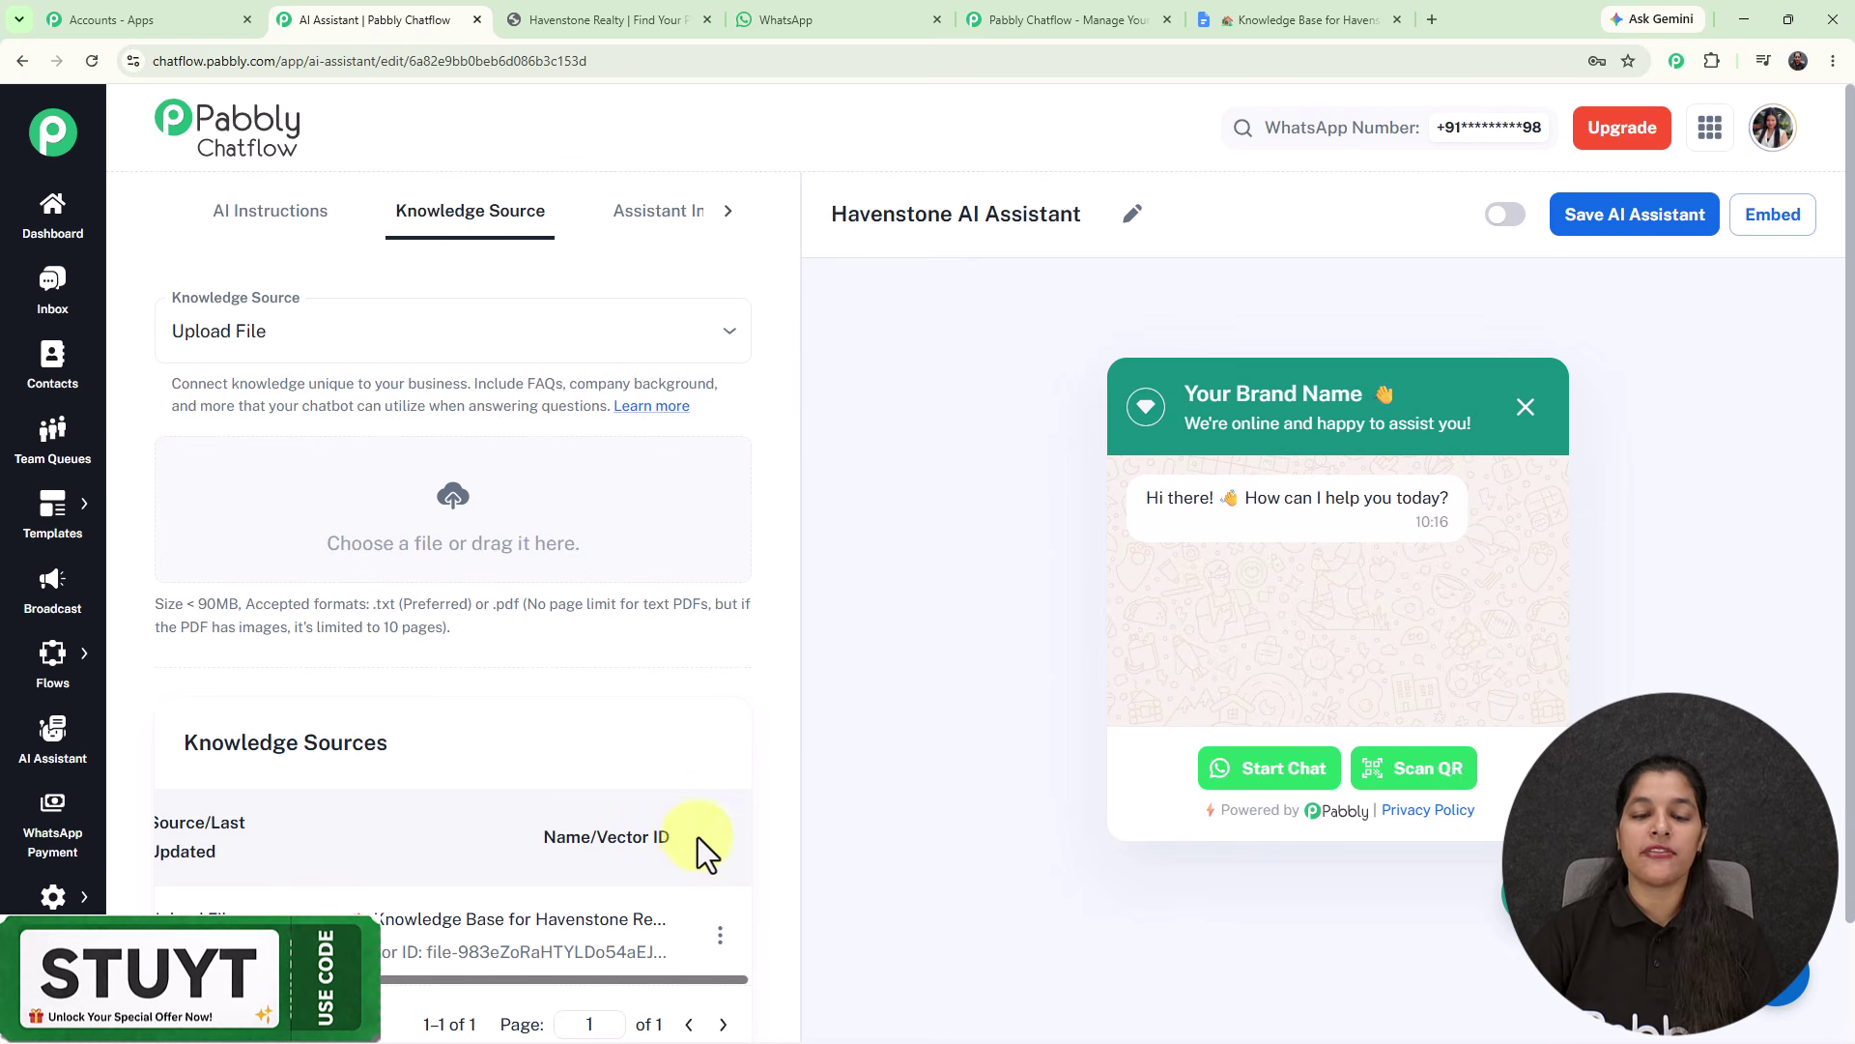
# - Set the assistant interface's header display heading to "Havenstone Realty", keeping the waving-hand emoji
pyautogui.click(657, 222)
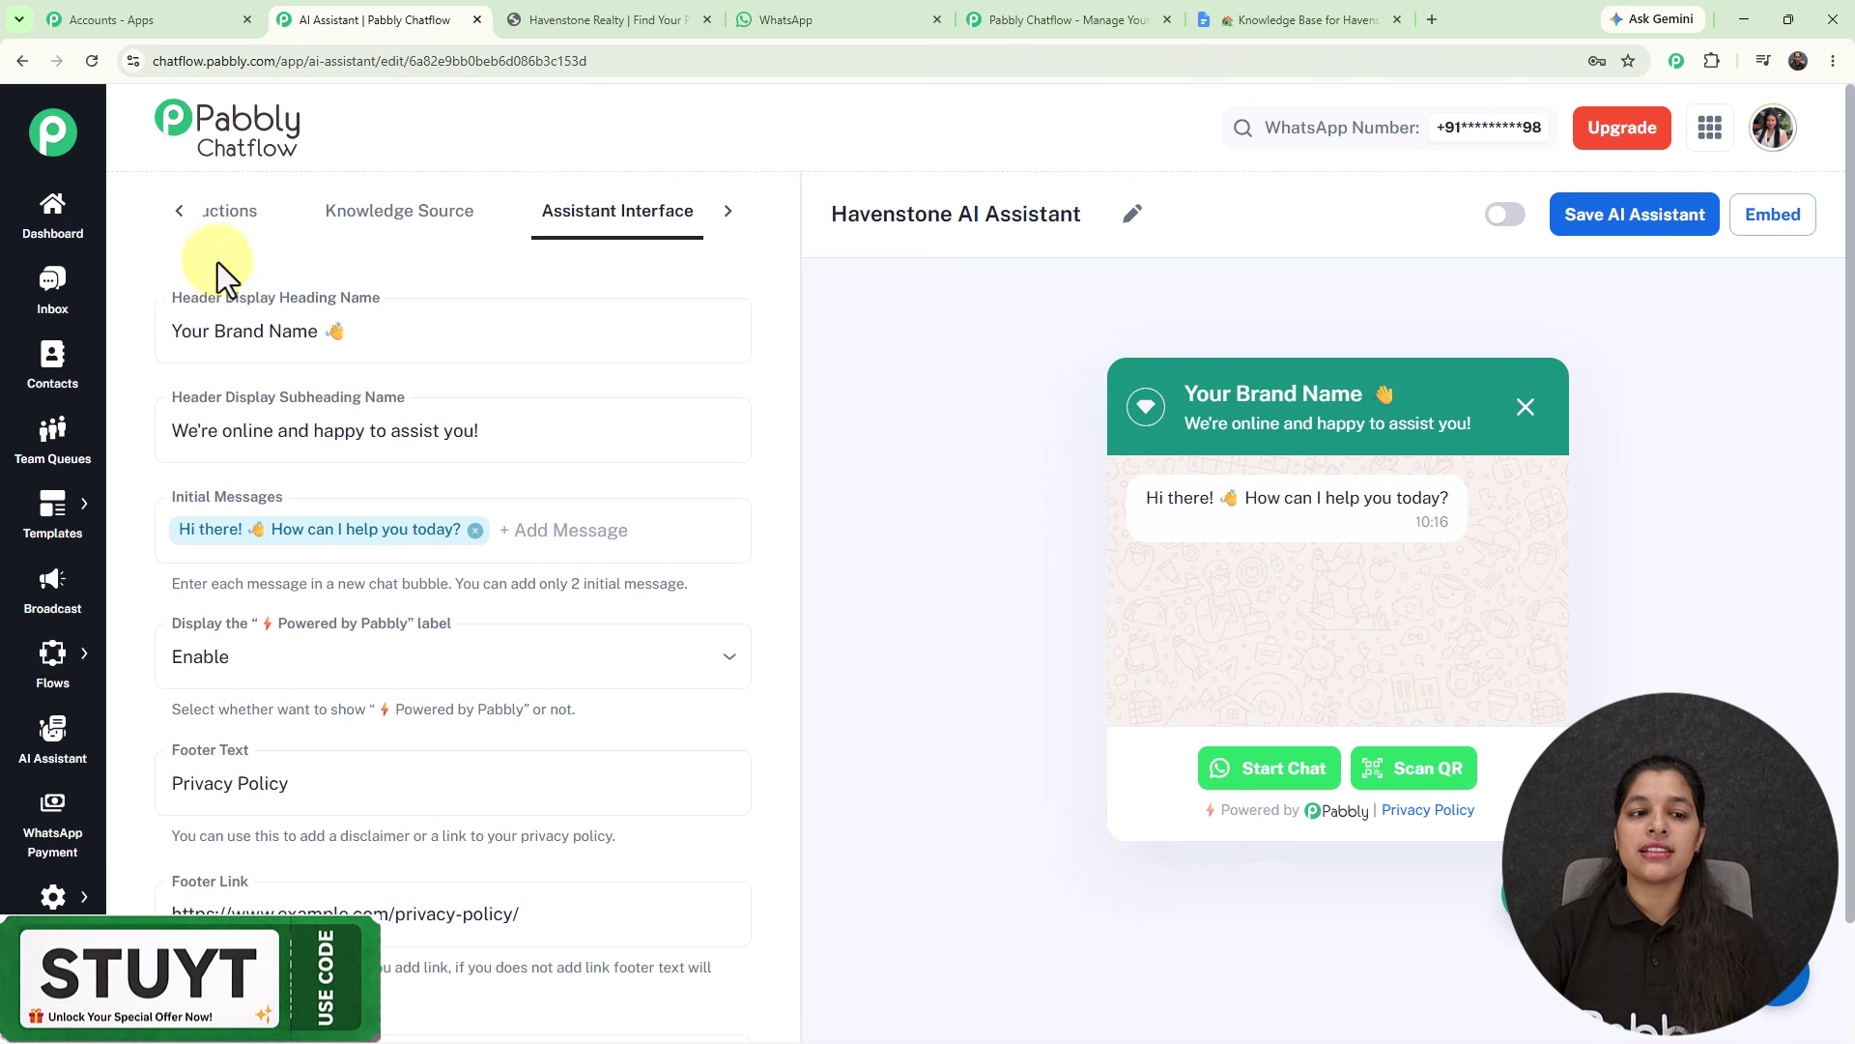
pyautogui.click(314, 334)
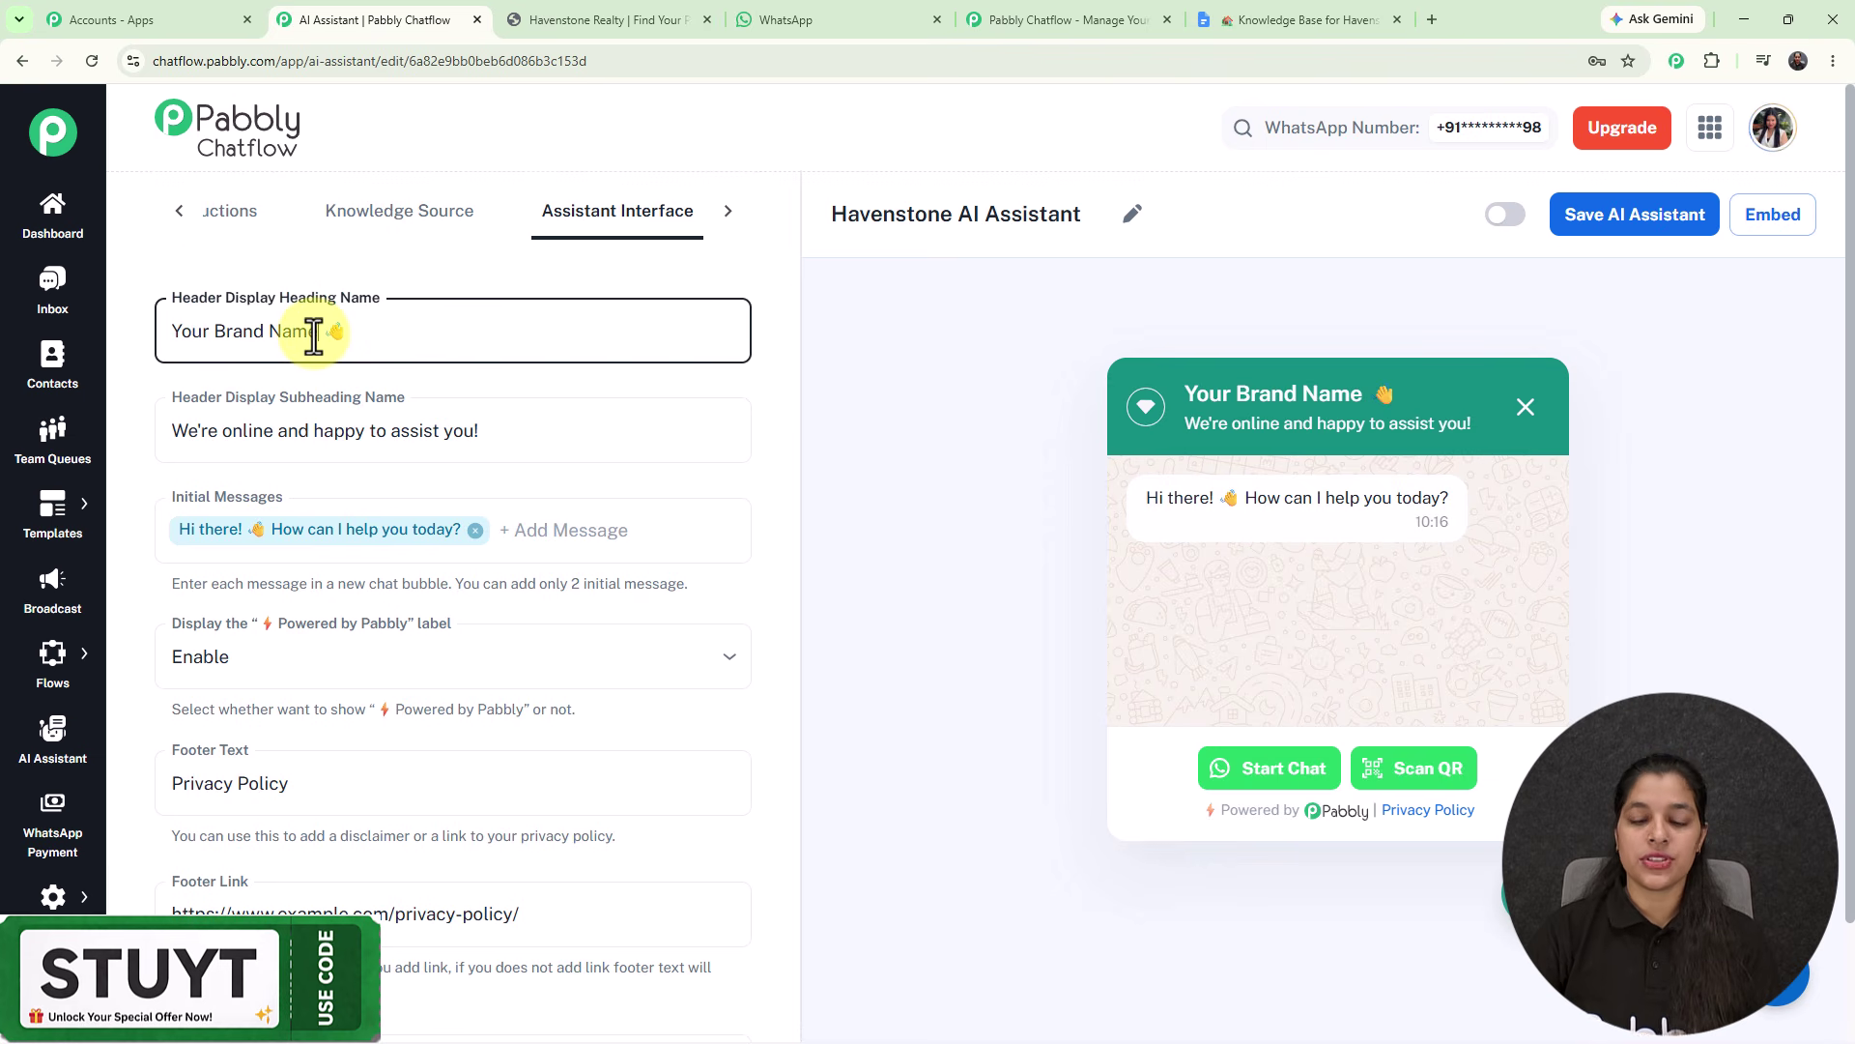
pyautogui.press('BackSpace')
pyautogui.press('BackSpace')
pyautogui.press('BackSpace')
pyautogui.press('BackSpace')
pyautogui.press('BackSpace')
pyautogui.press('BackSpace')
pyautogui.press('BackSpace')
pyautogui.press('BackSpace')
pyautogui.press('BackSpace')
pyautogui.press('BackSpace')
pyautogui.press('BackSpace')
pyautogui.press('BackSpace')
pyautogui.press('BackSpace')
pyautogui.press('BackSpace')
pyautogui.press('BackSpace')
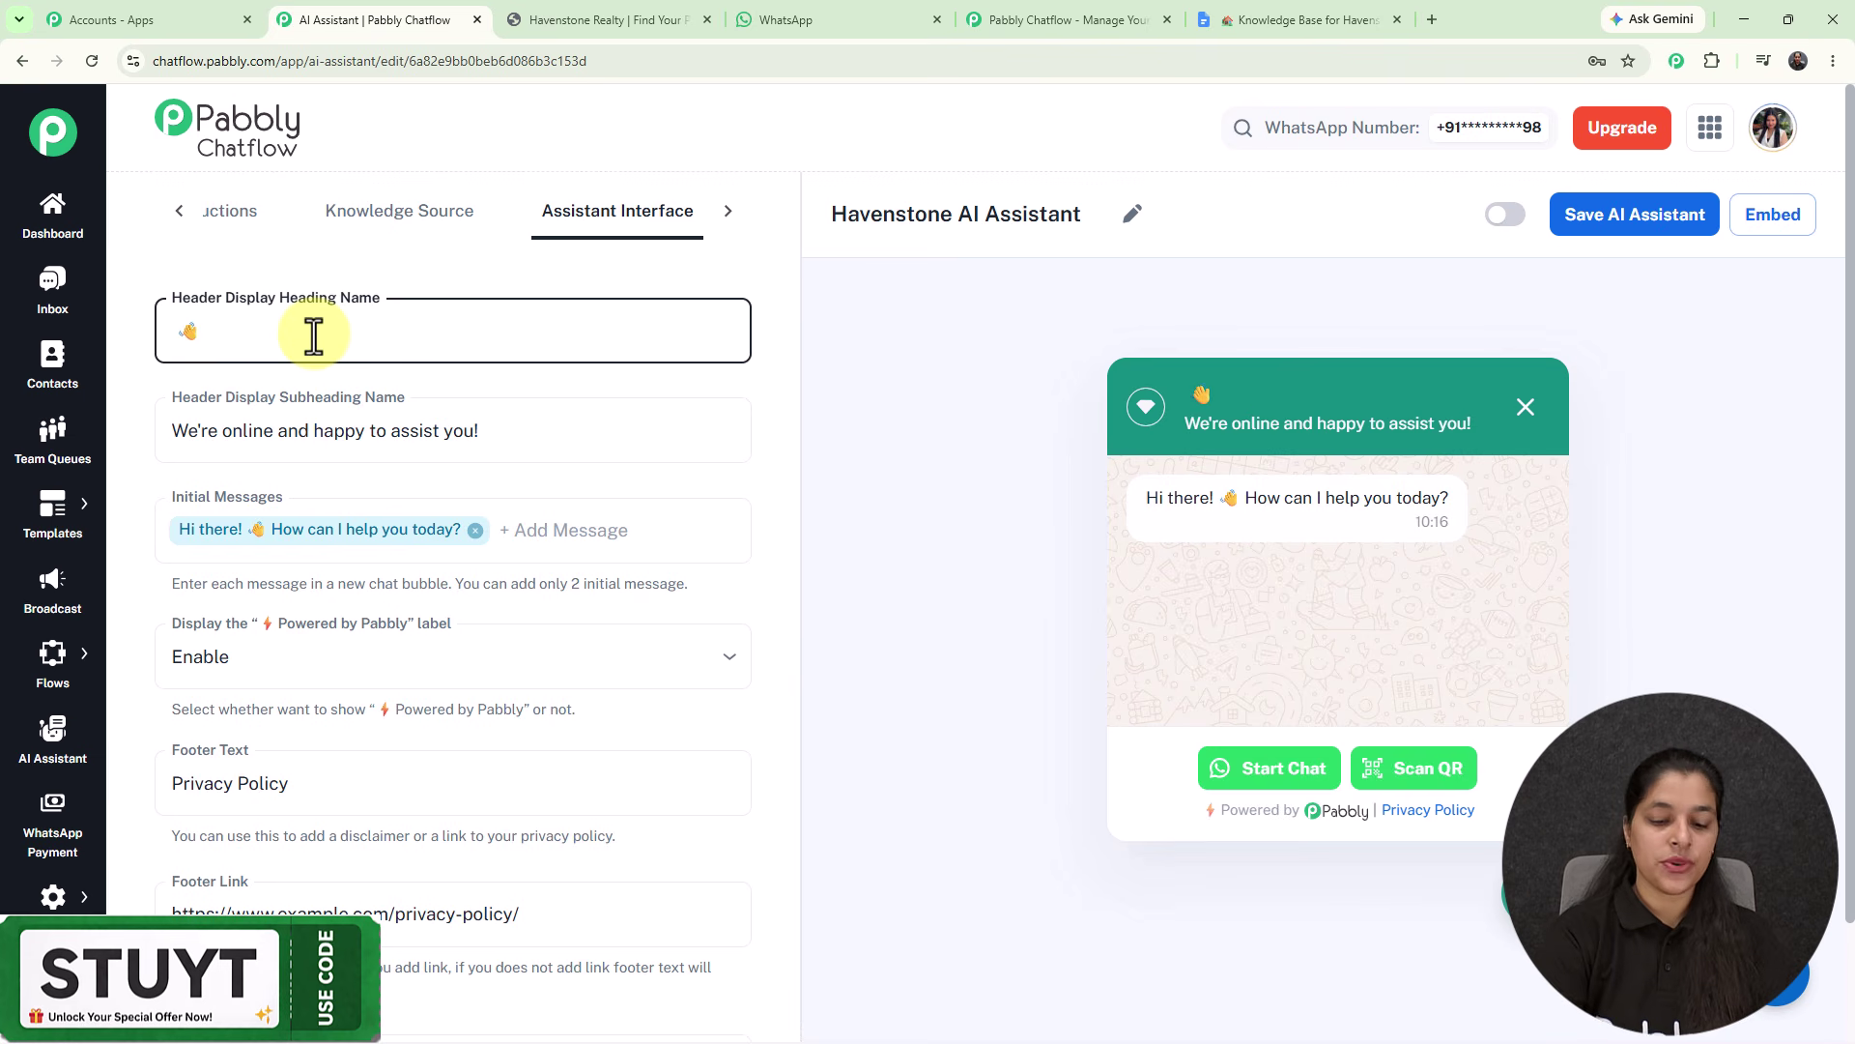
pyautogui.write('Have ')
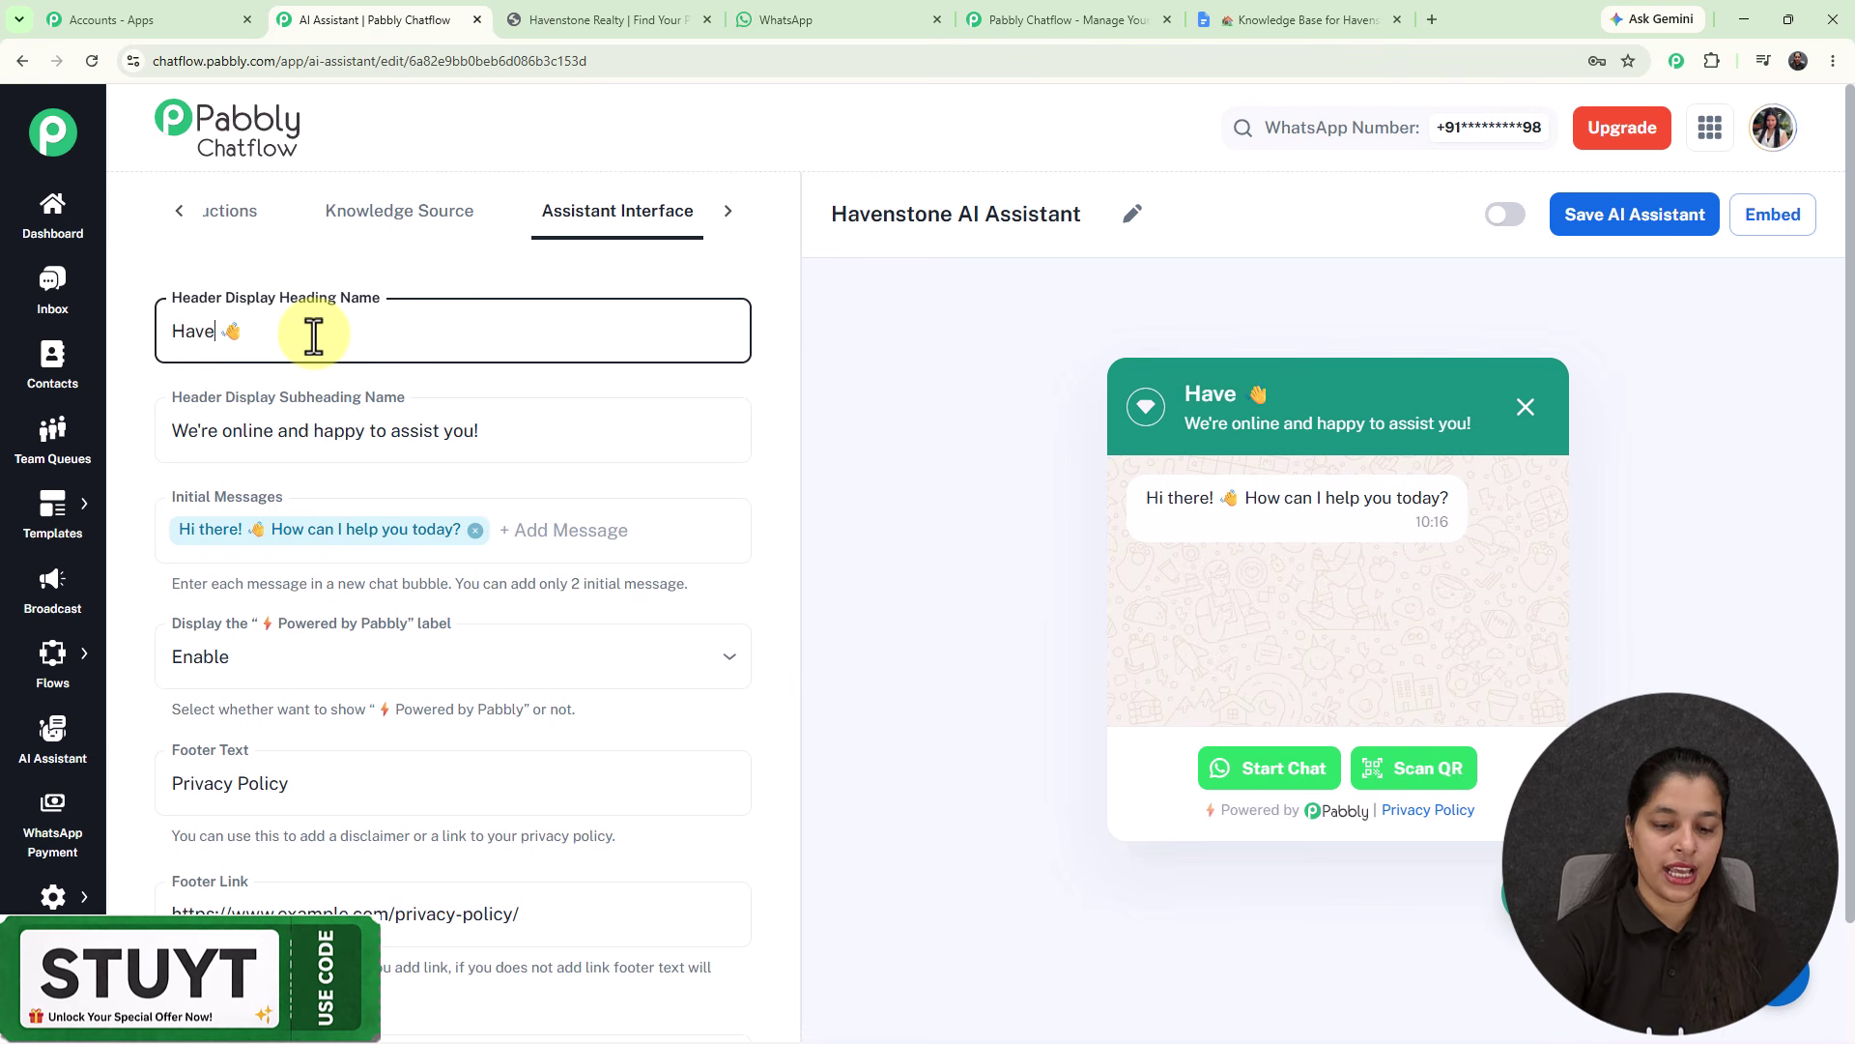
pyautogui.write('nston')
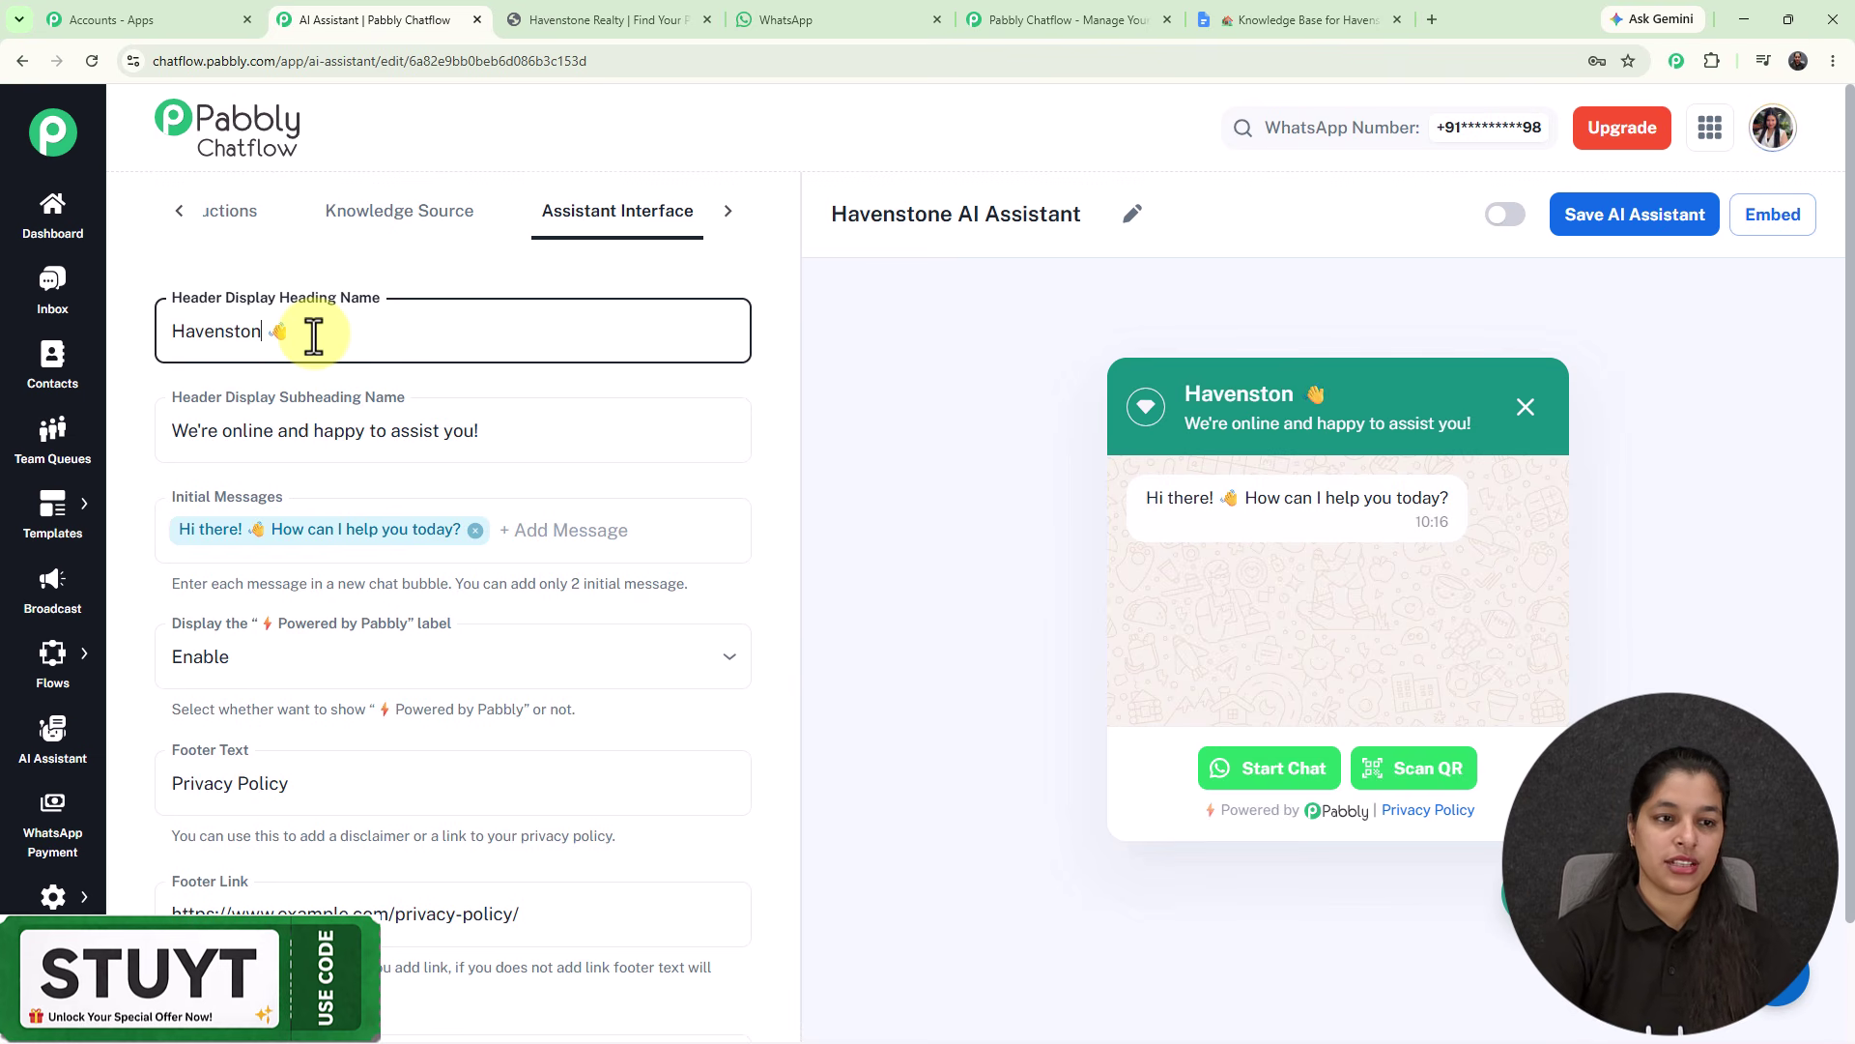
pyautogui.write('r')
pyautogui.press('BackSpace')
pyautogui.write('e Realty')
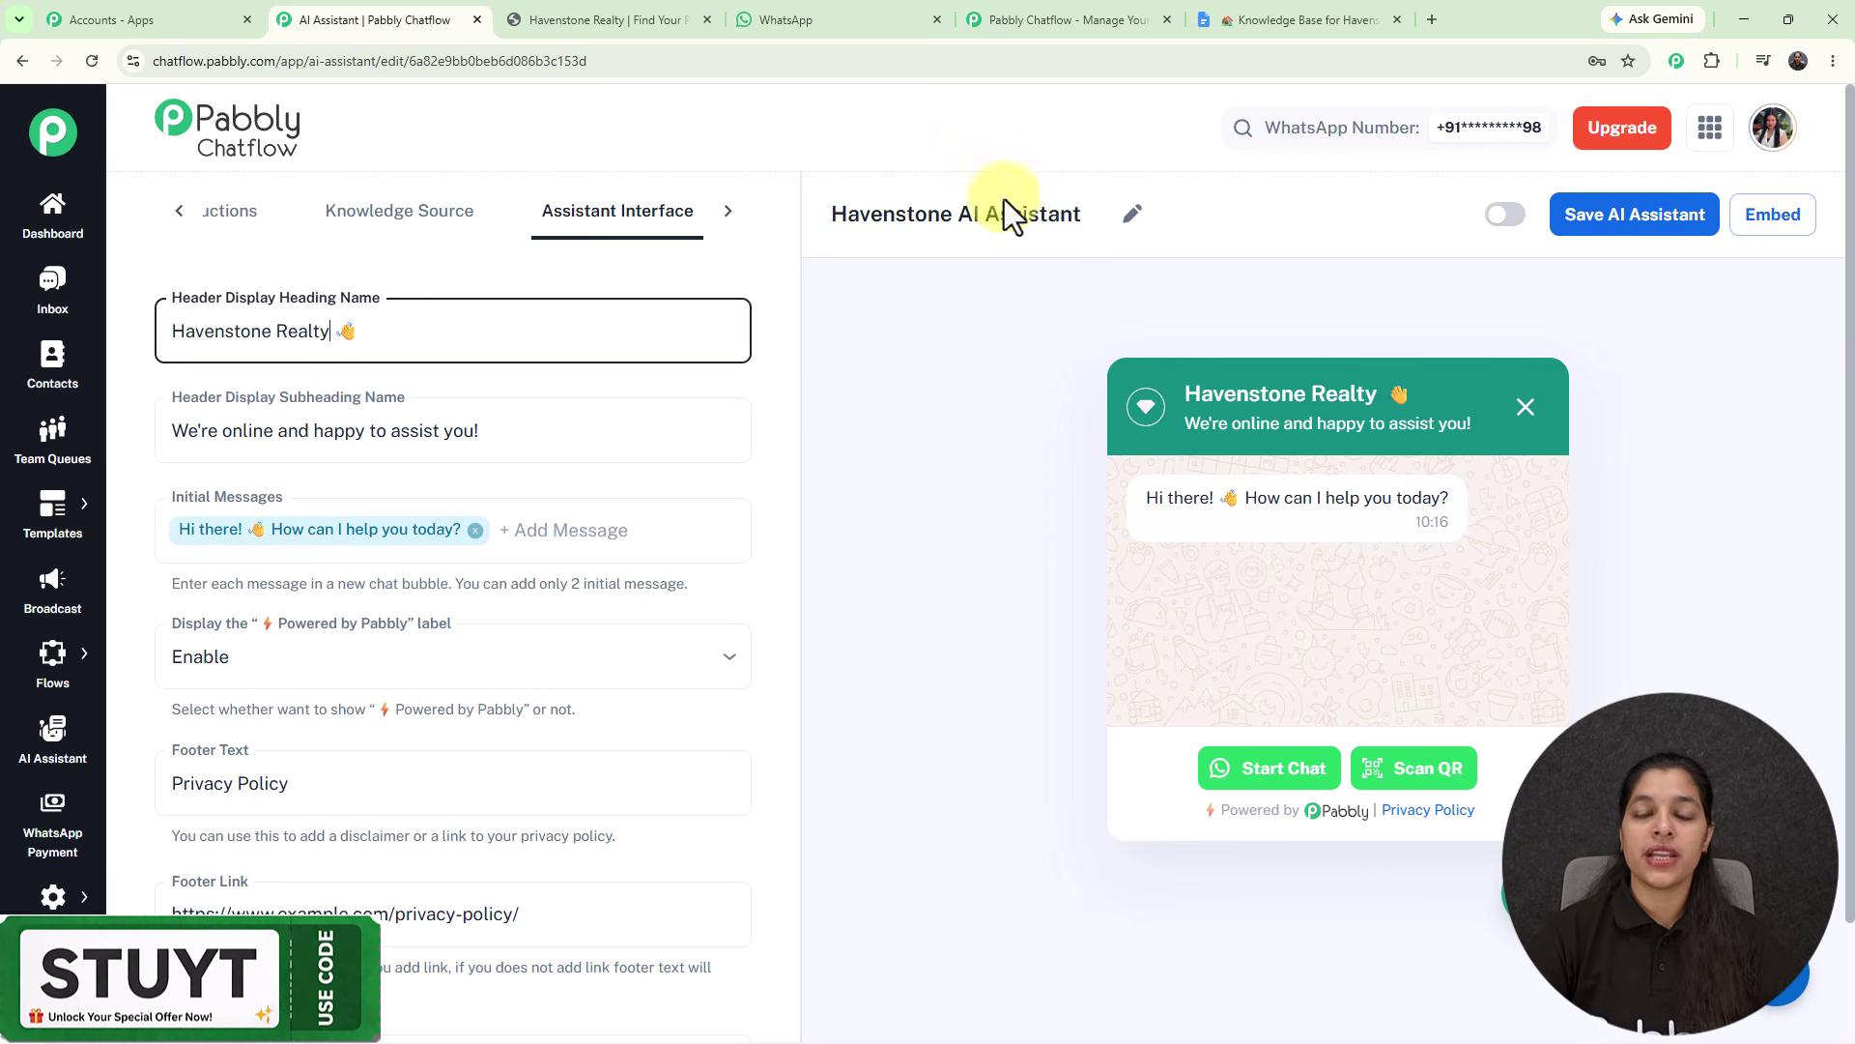
# - Check how the header heading and subheading appear in the chat widget preview
pyautogui.moveTo(1189, 391); pyautogui.dragTo(1484, 390)
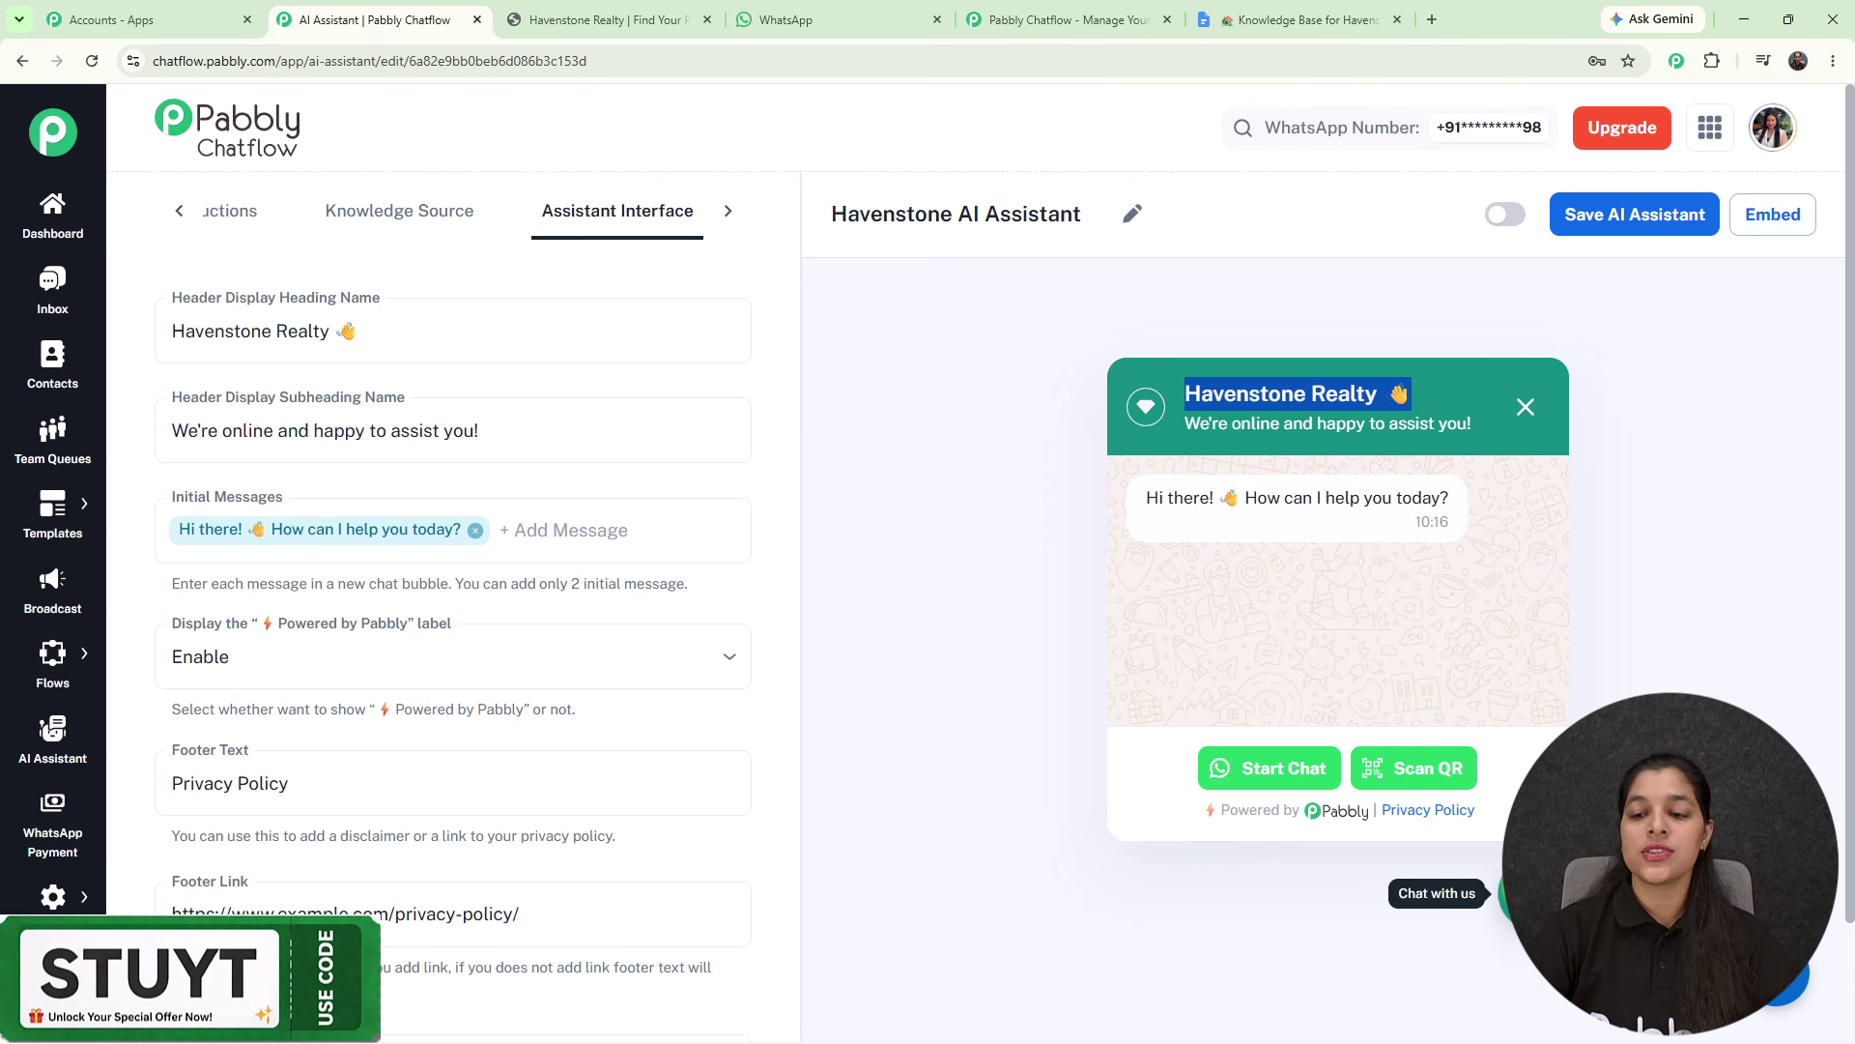
pyautogui.click(1535, 894)
pyautogui.click(1534, 894)
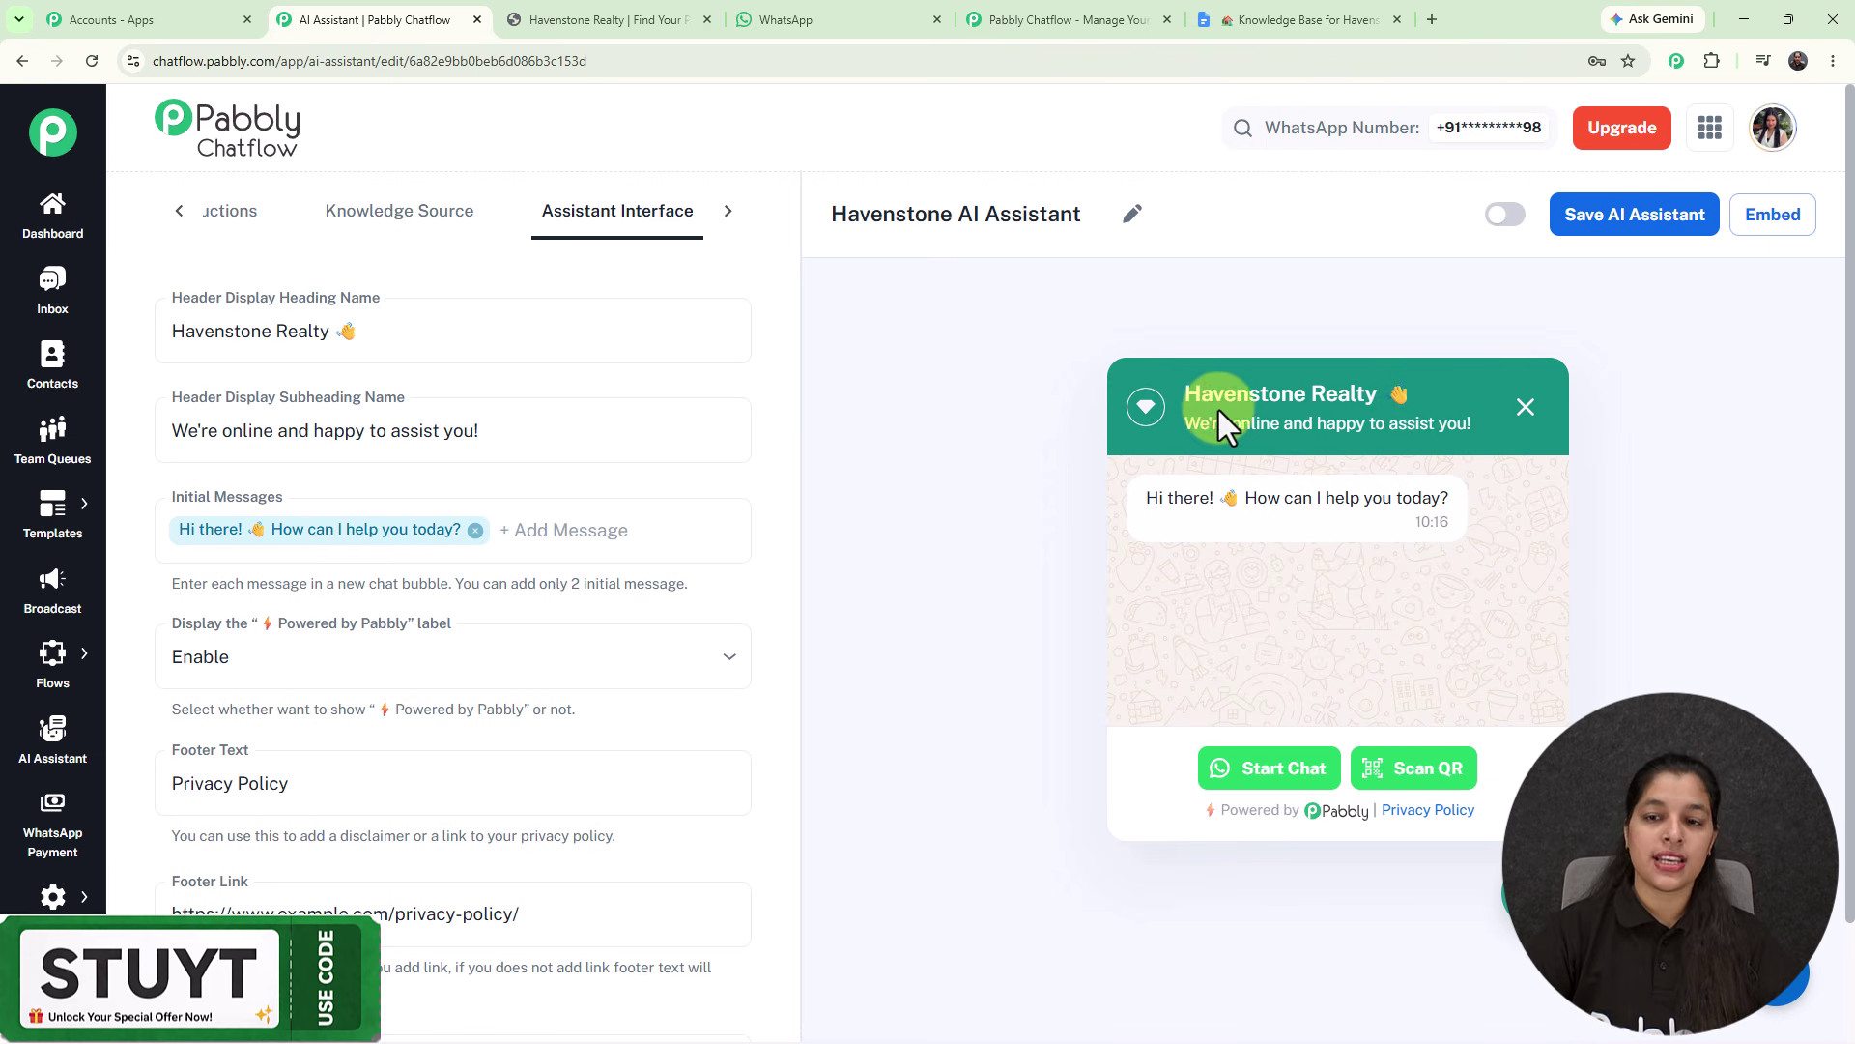
pyautogui.moveTo(1185, 391); pyautogui.dragTo(1484, 391)
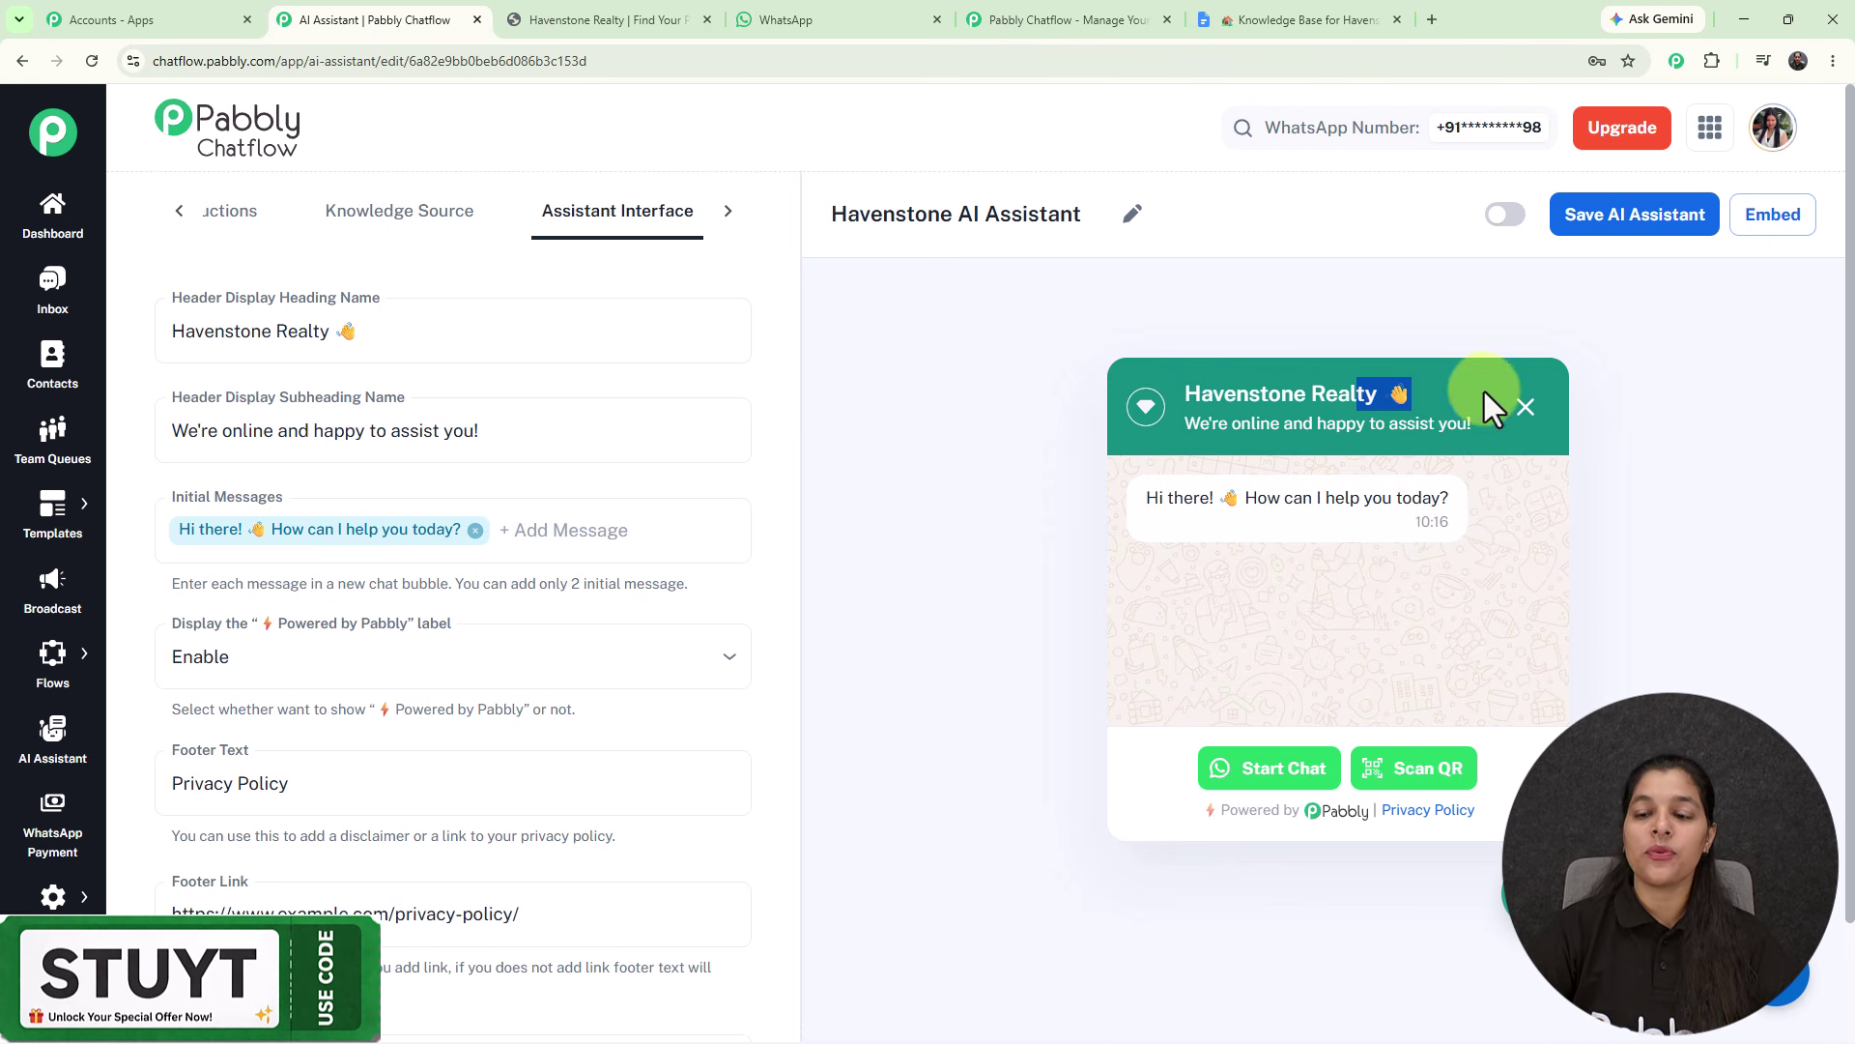
pyautogui.click(1270, 290)
pyautogui.click(290, 452)
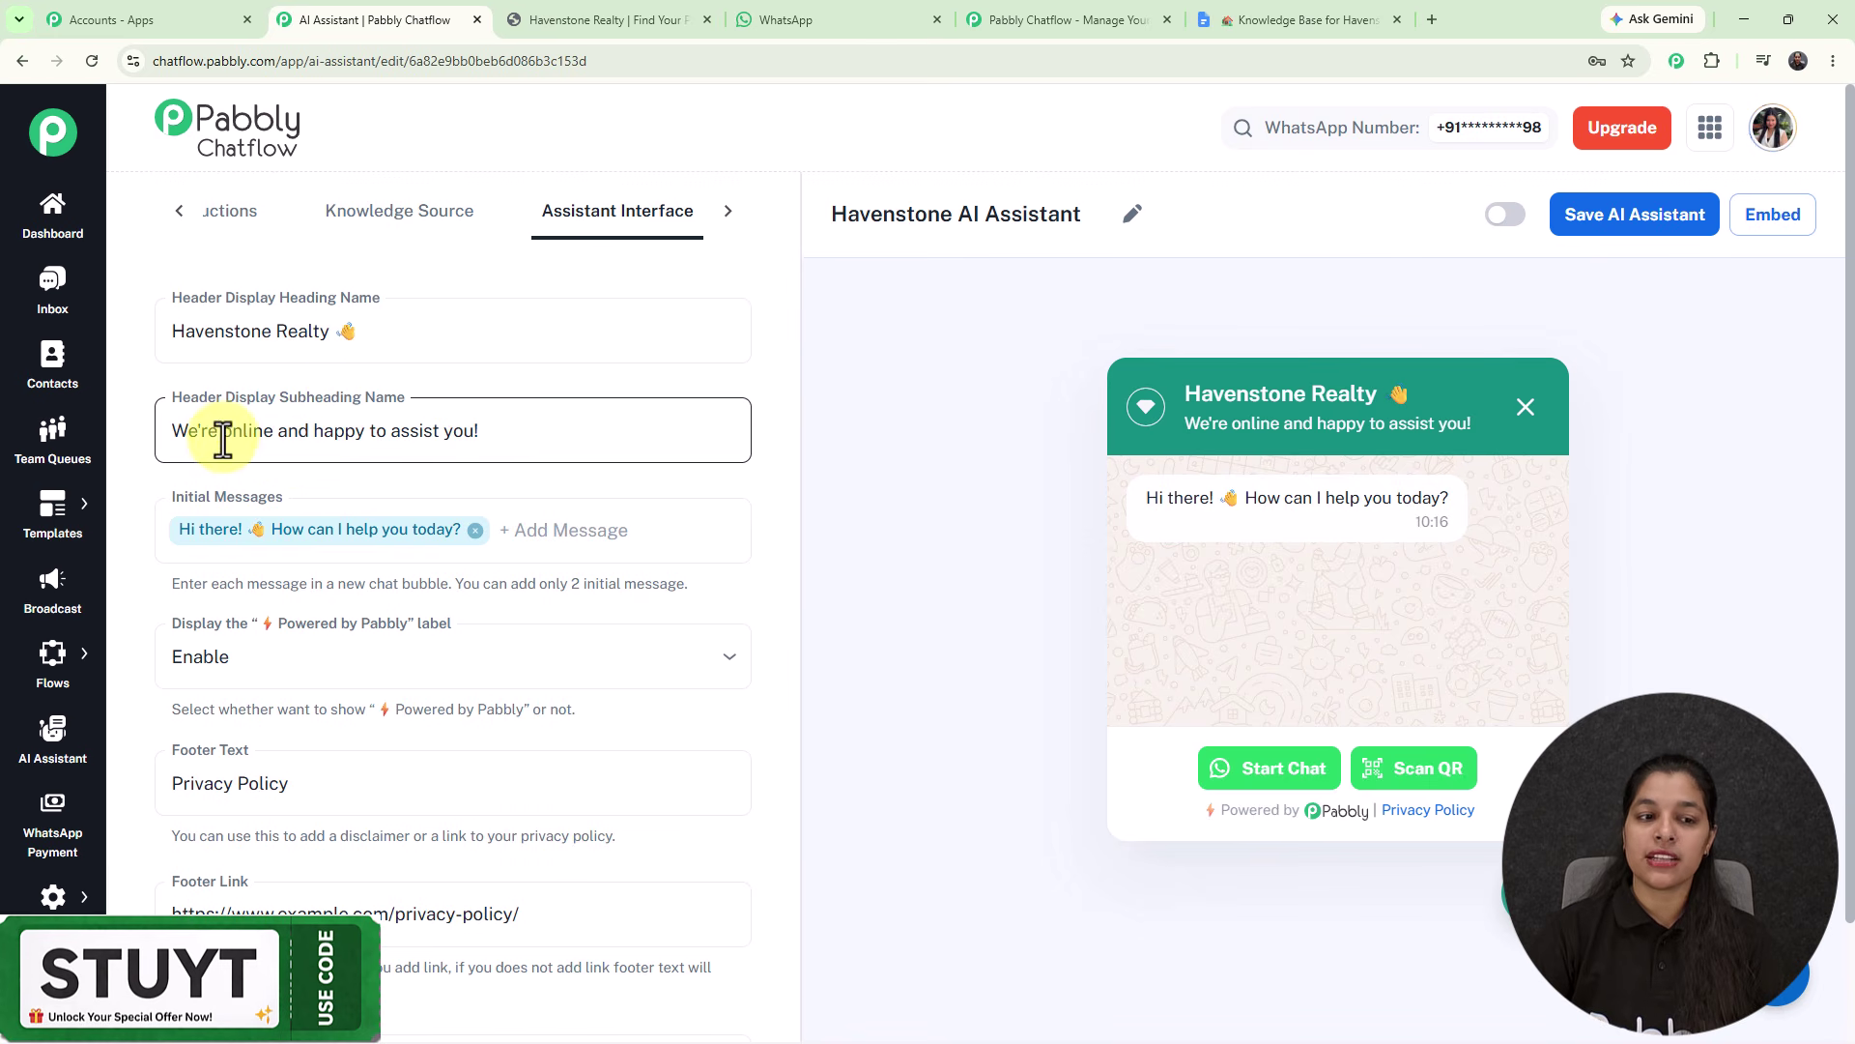
pyautogui.click(409, 369)
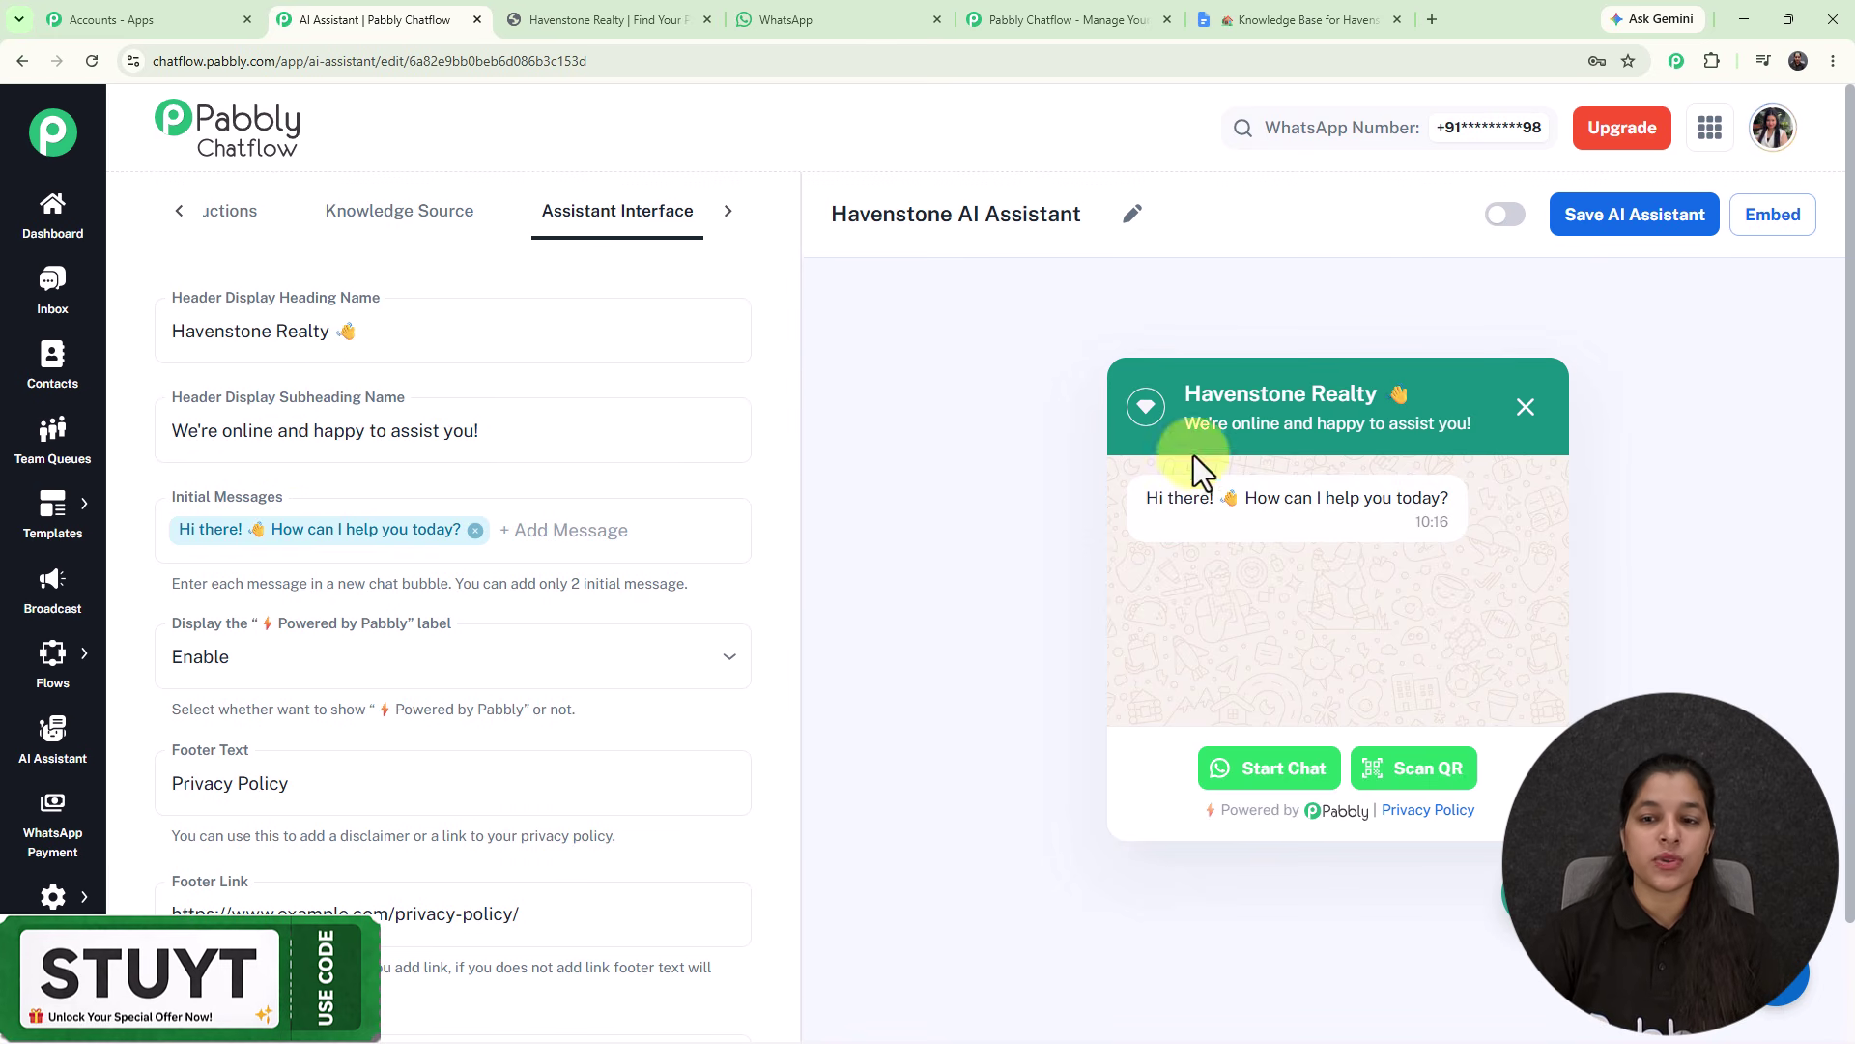
pyautogui.moveTo(1174, 424); pyautogui.dragTo(1528, 434)
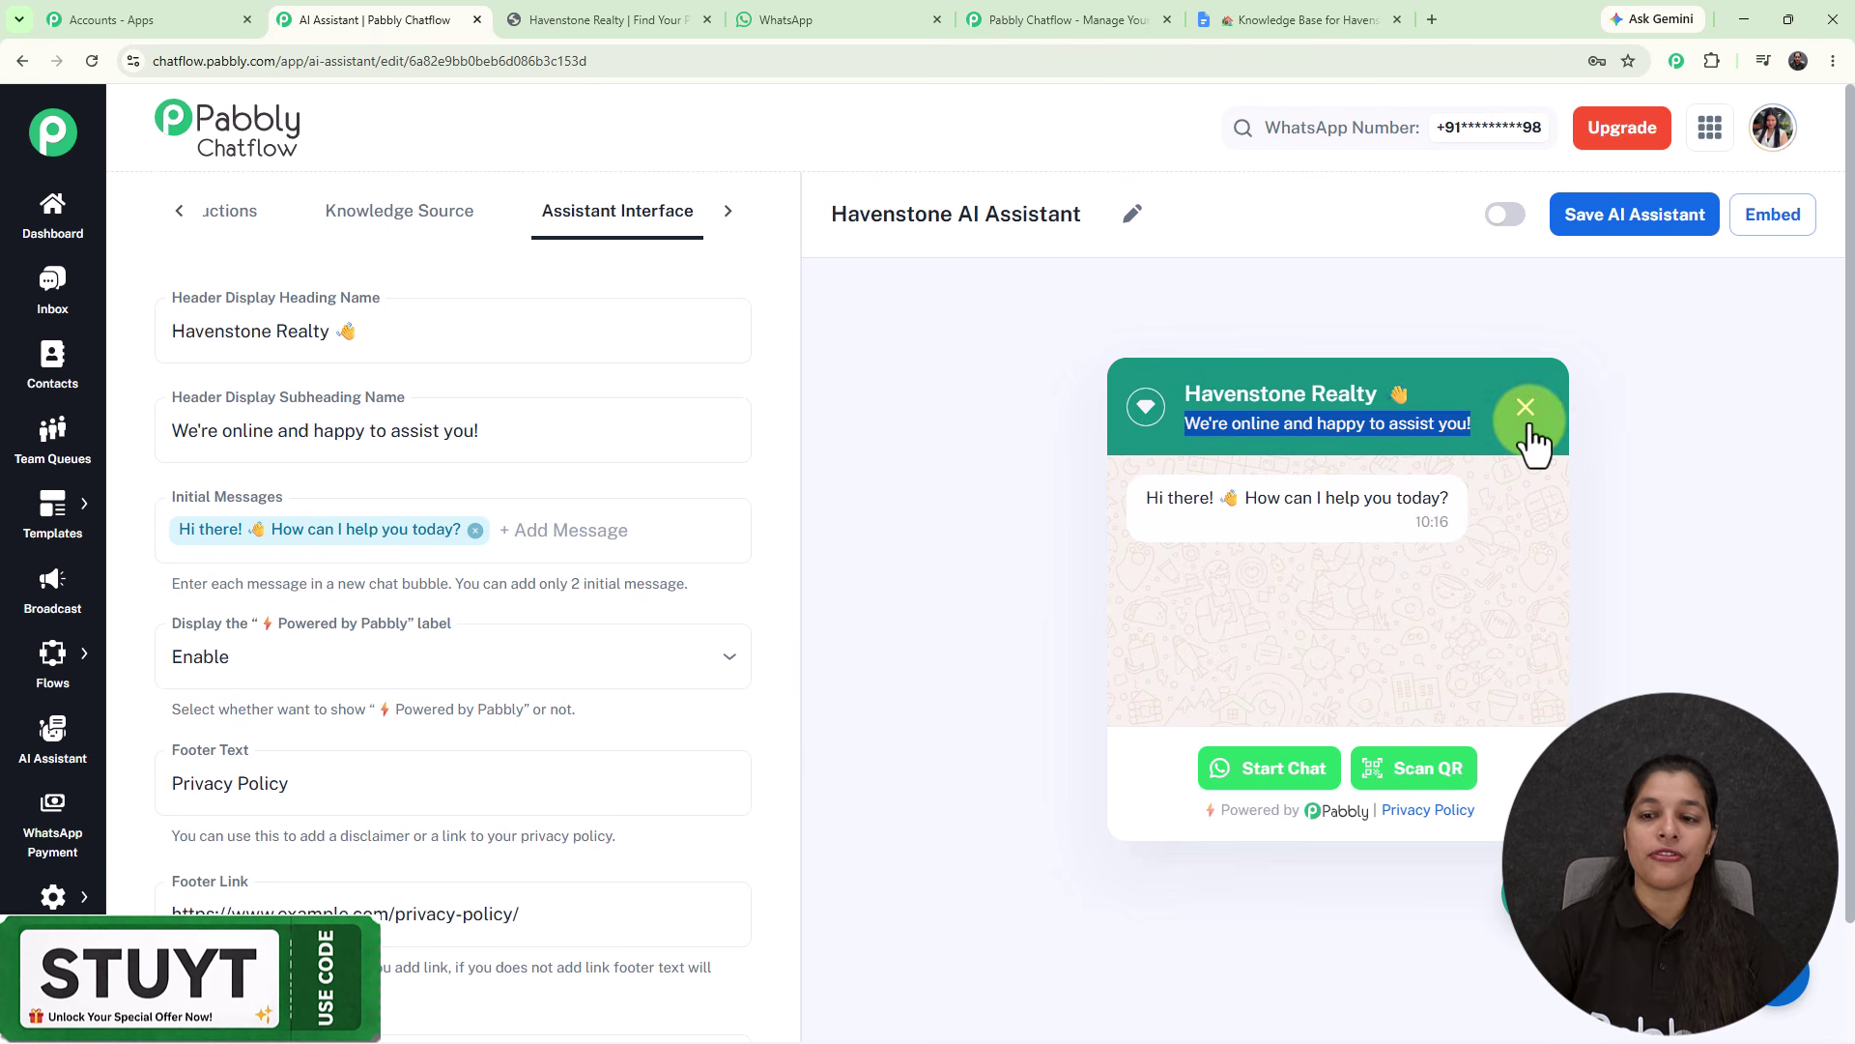
pyautogui.click(911, 472)
# - Review the initial message in the preview, the "Powered by Pabbly" label options, and the footer and user first message fields
pyautogui.scroll(-1, 615, 485)
pyautogui.click(290, 468)
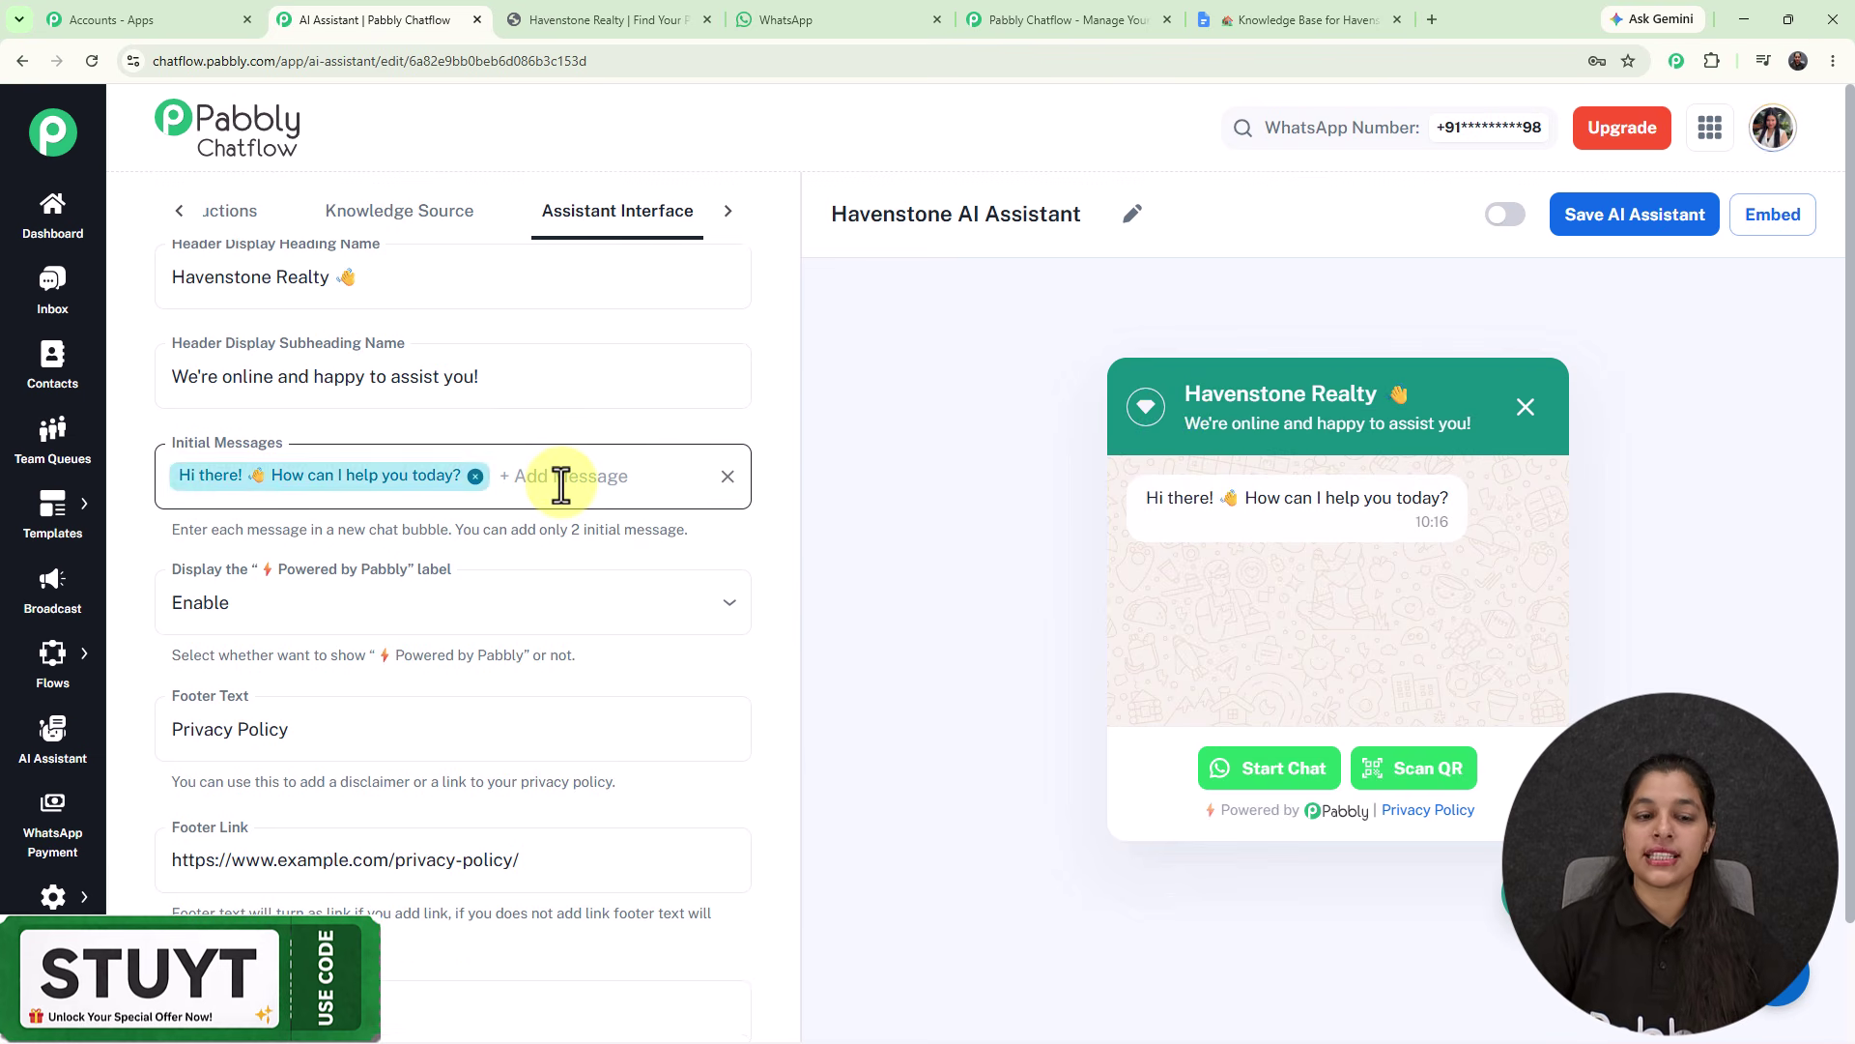
pyautogui.click(1024, 454)
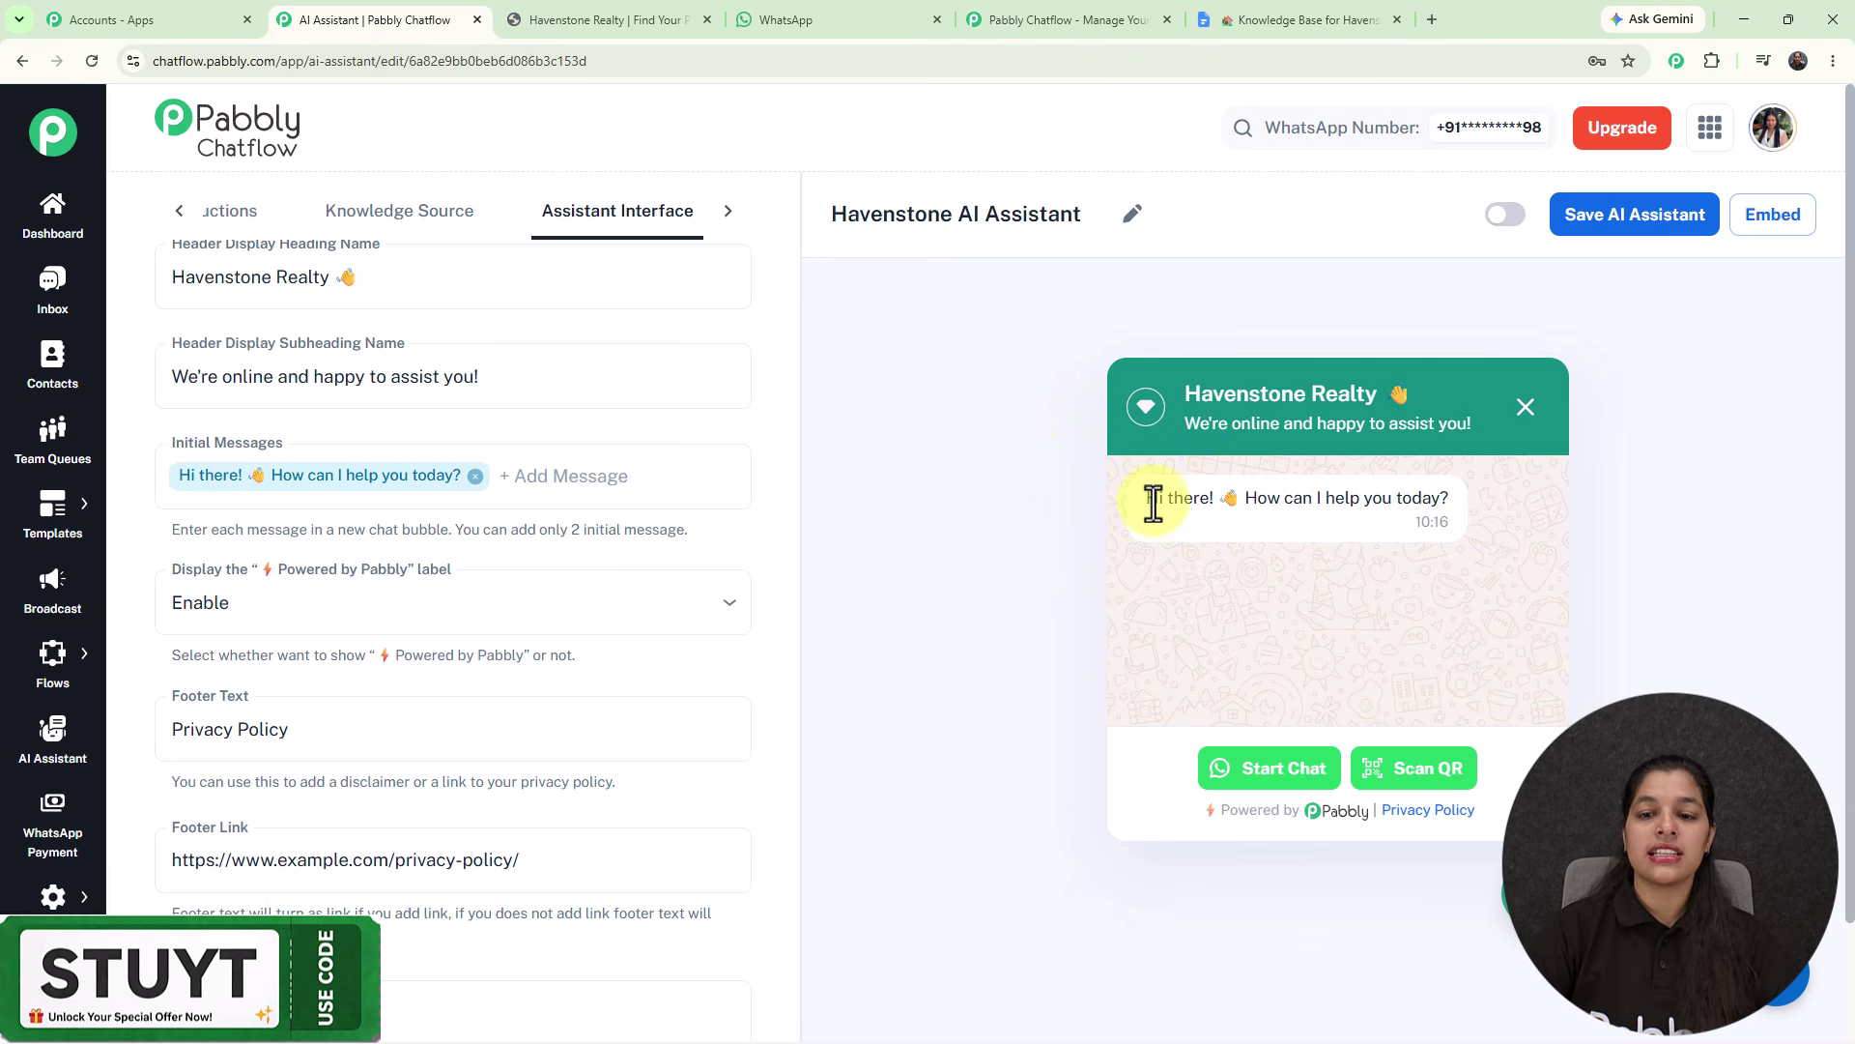
pyautogui.moveTo(1146, 504); pyautogui.dragTo(1469, 530)
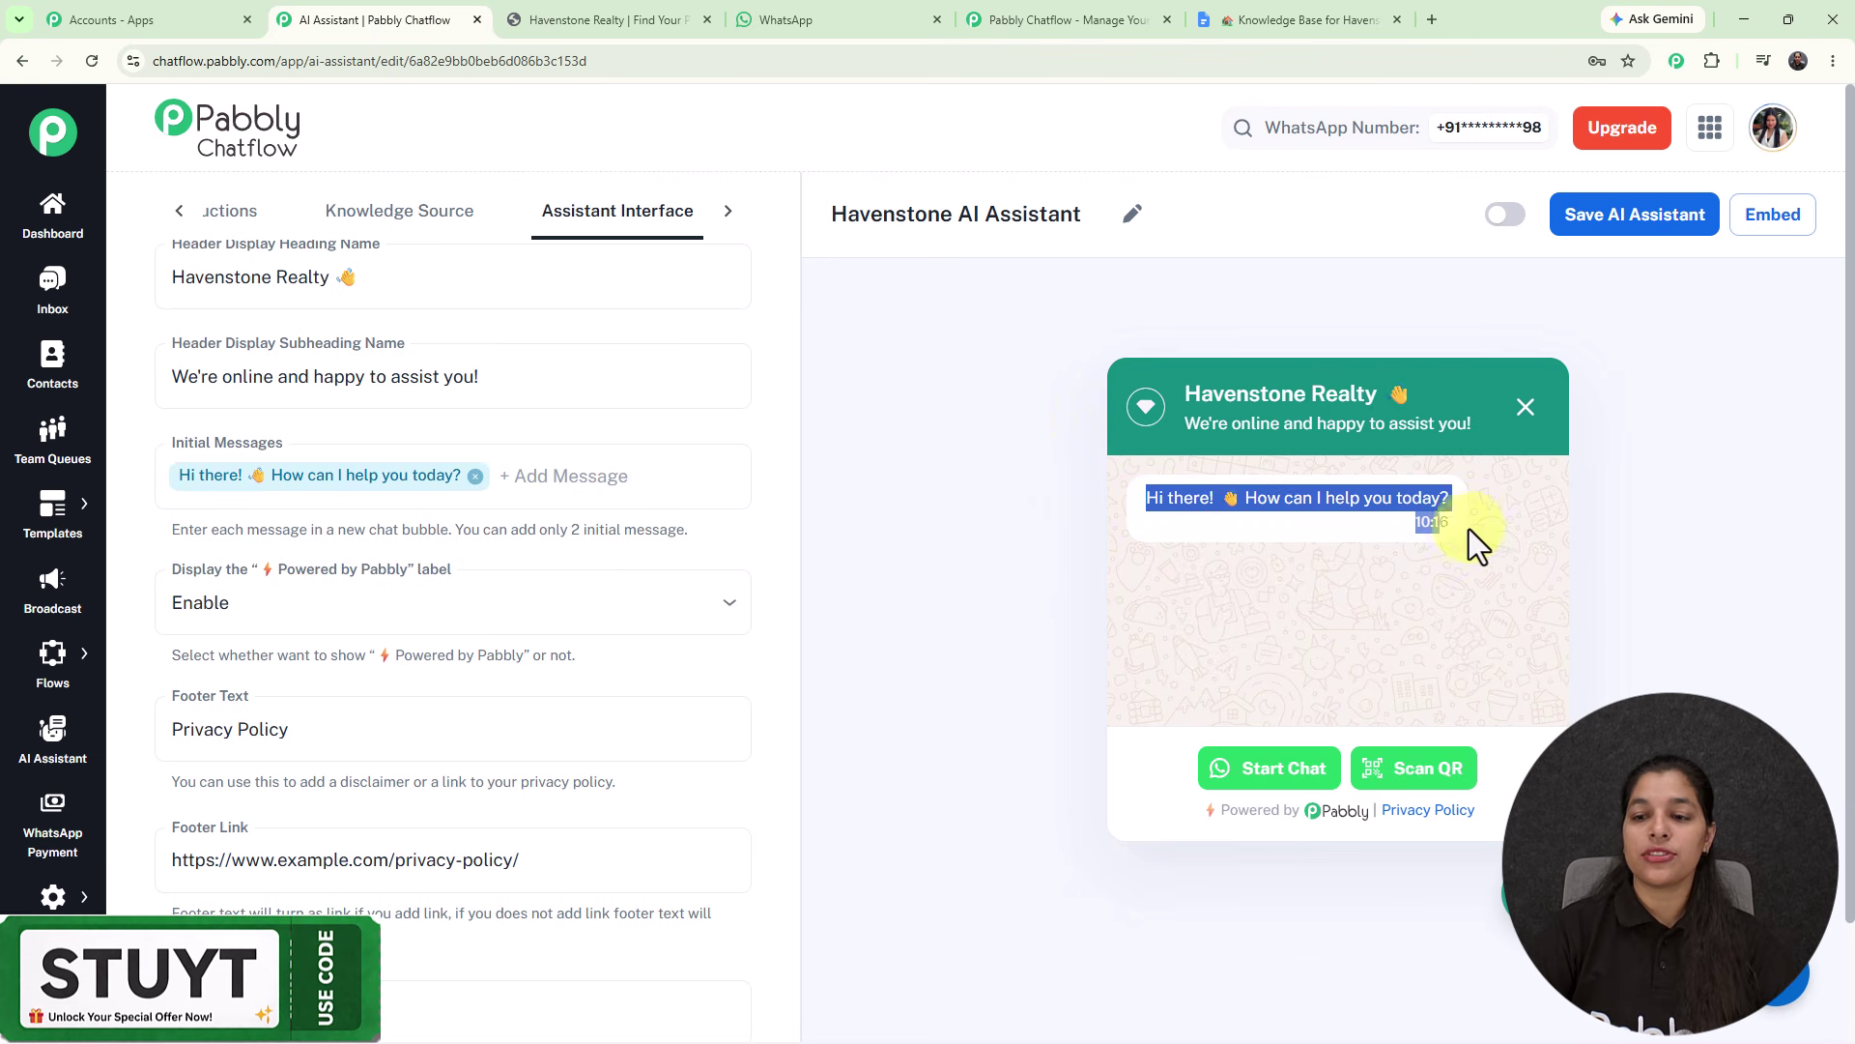
pyautogui.click(895, 556)
pyautogui.scroll(-2, 759, 555)
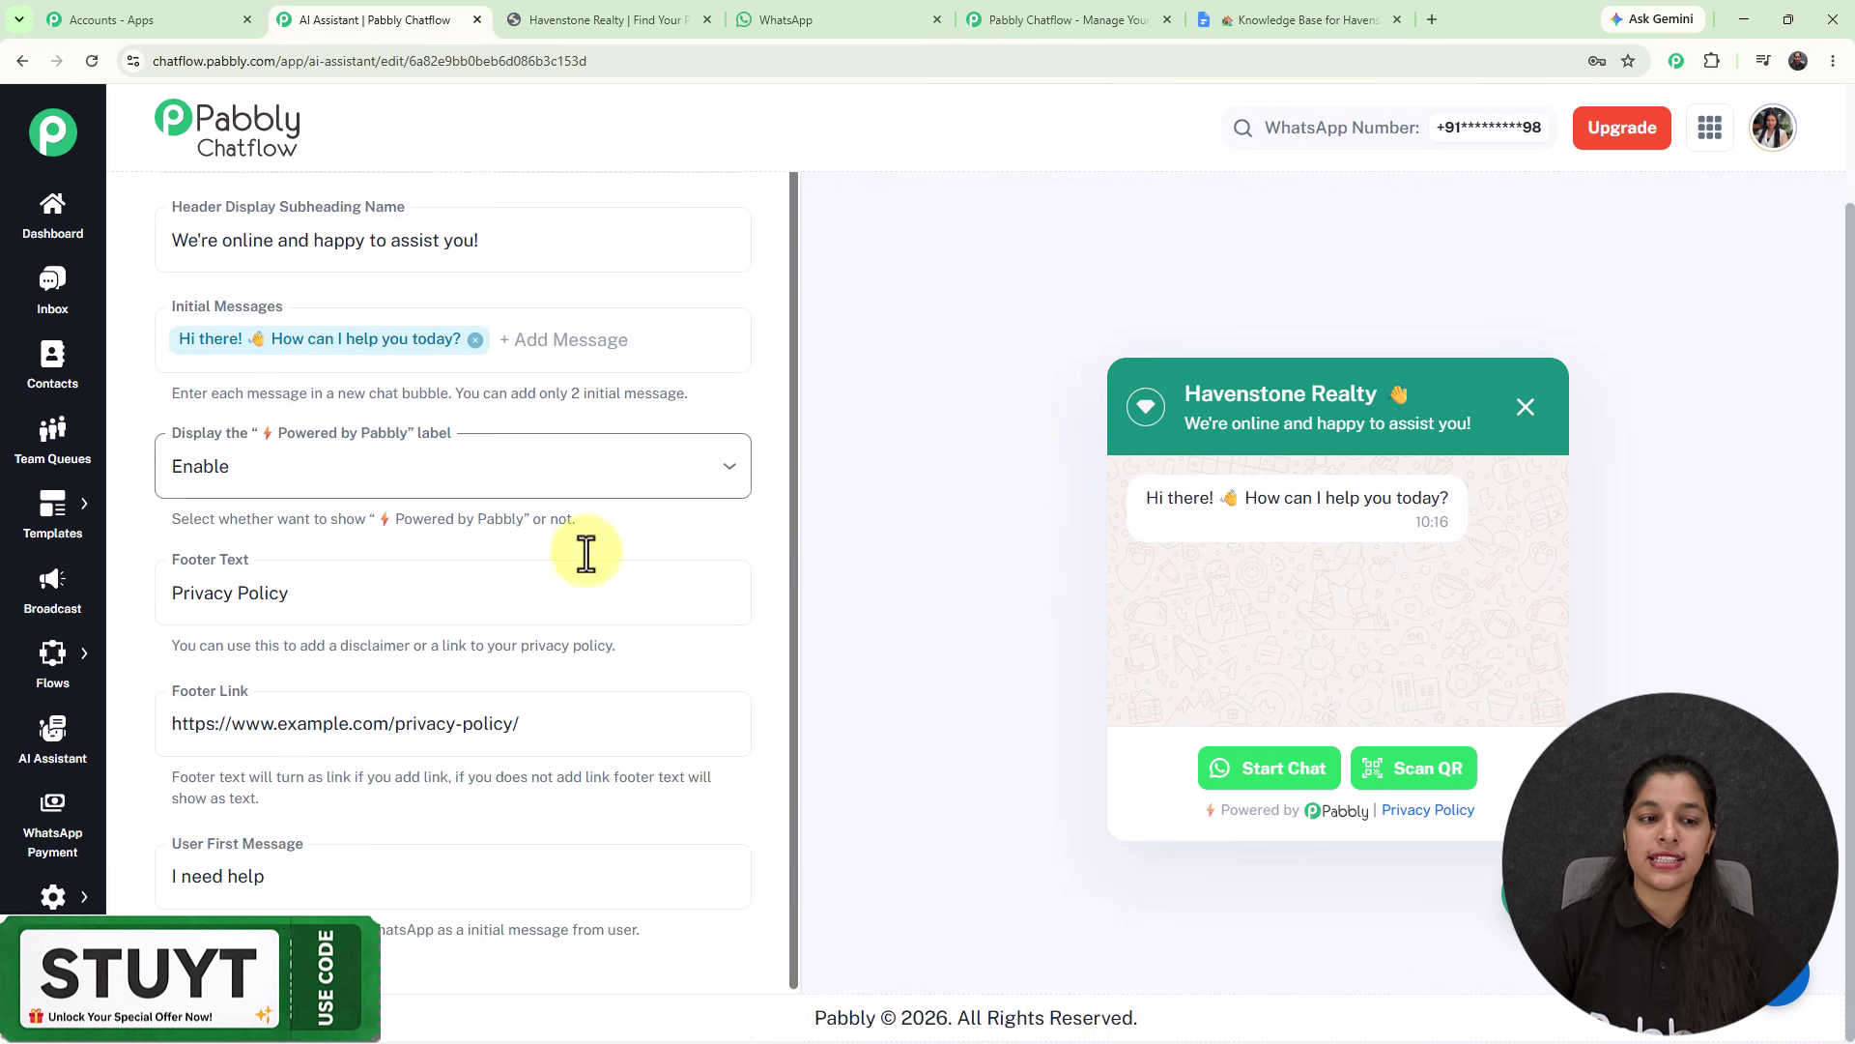
pyautogui.click(326, 469)
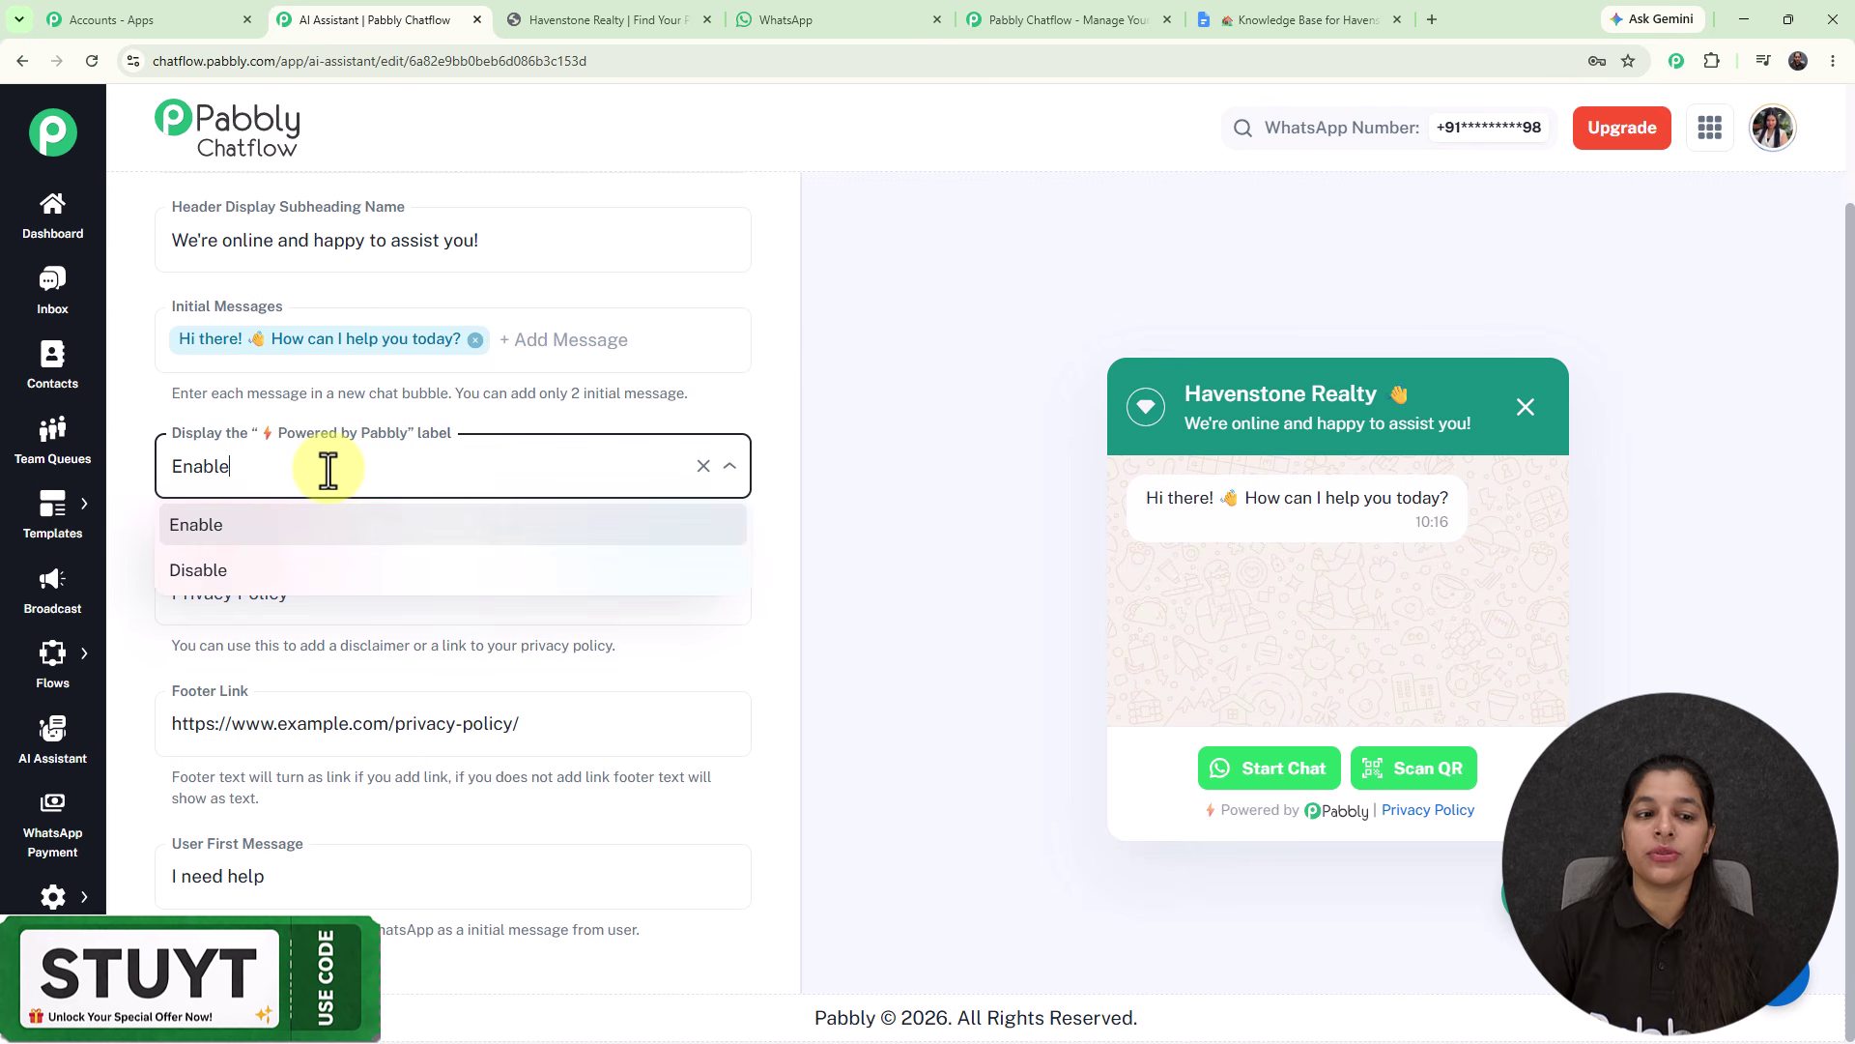
pyautogui.click(949, 404)
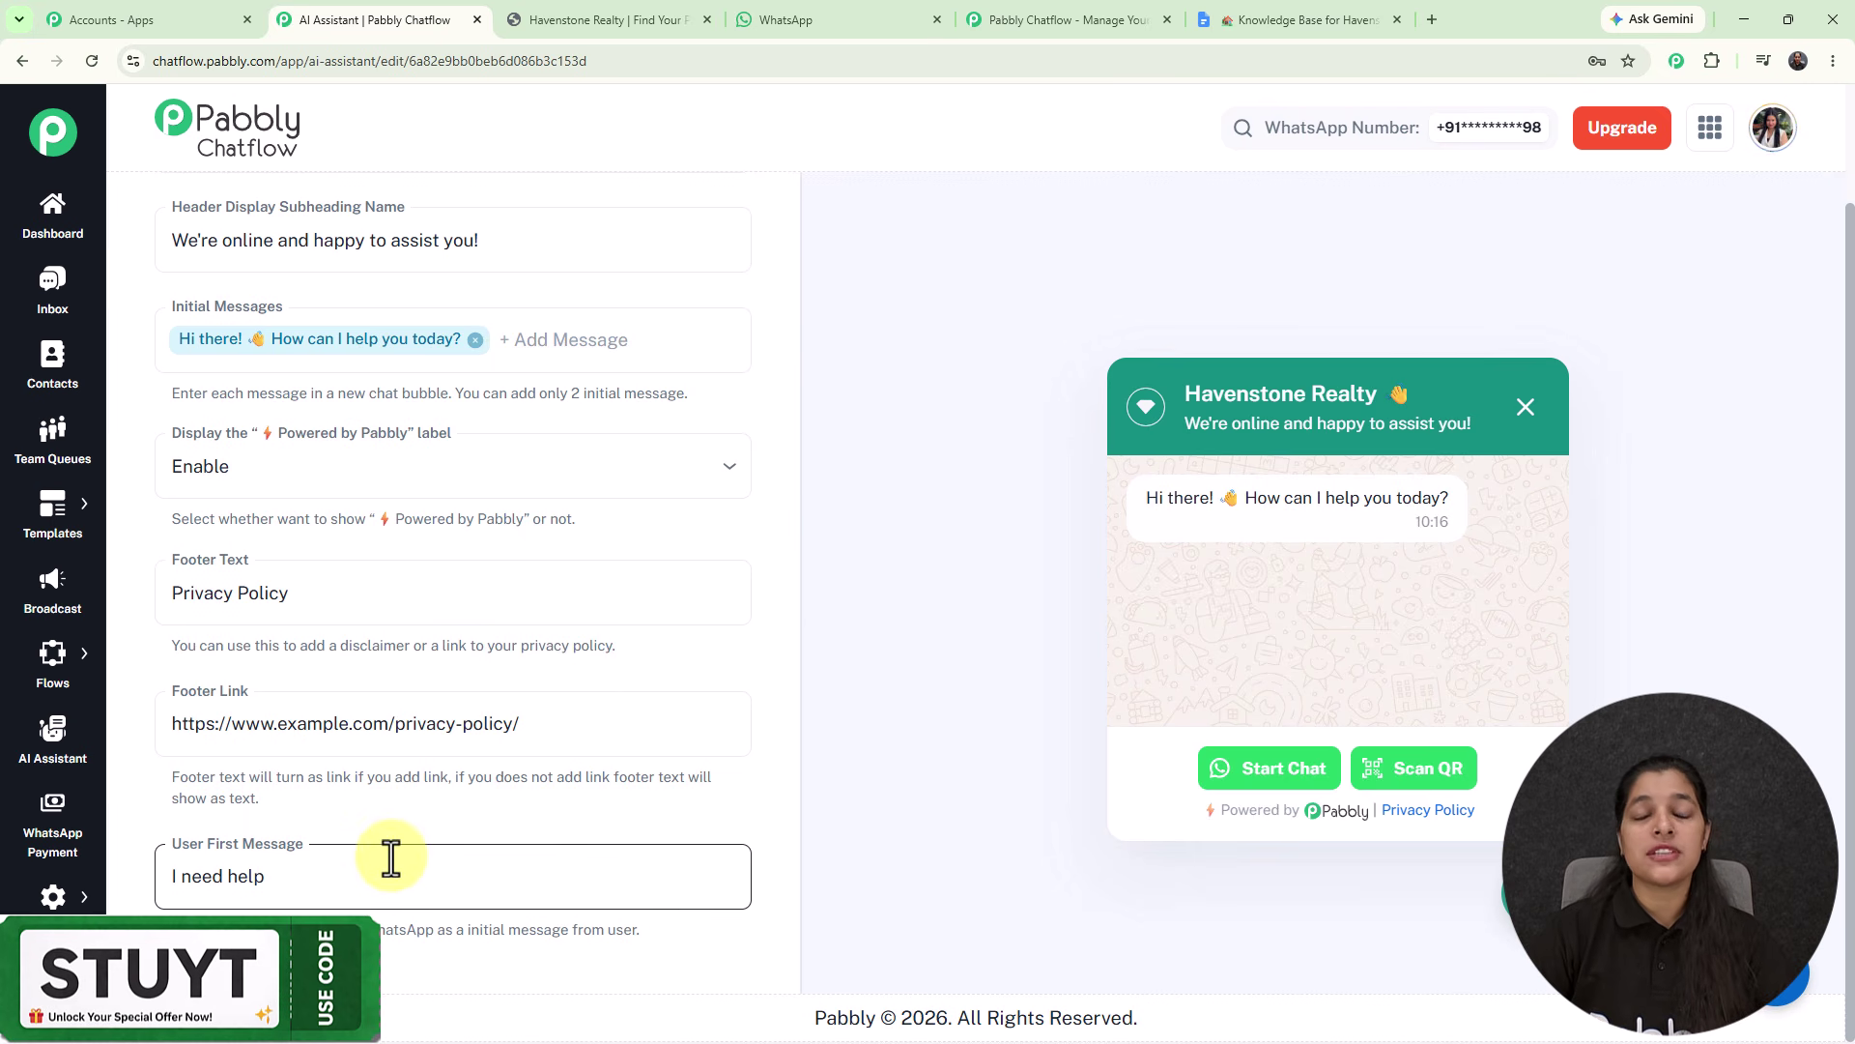
# - Review the assistant's styling options for theme mode, shape, colors and profile pictures
pyautogui.scroll(3, 601, 520)
pyautogui.click(727, 211)
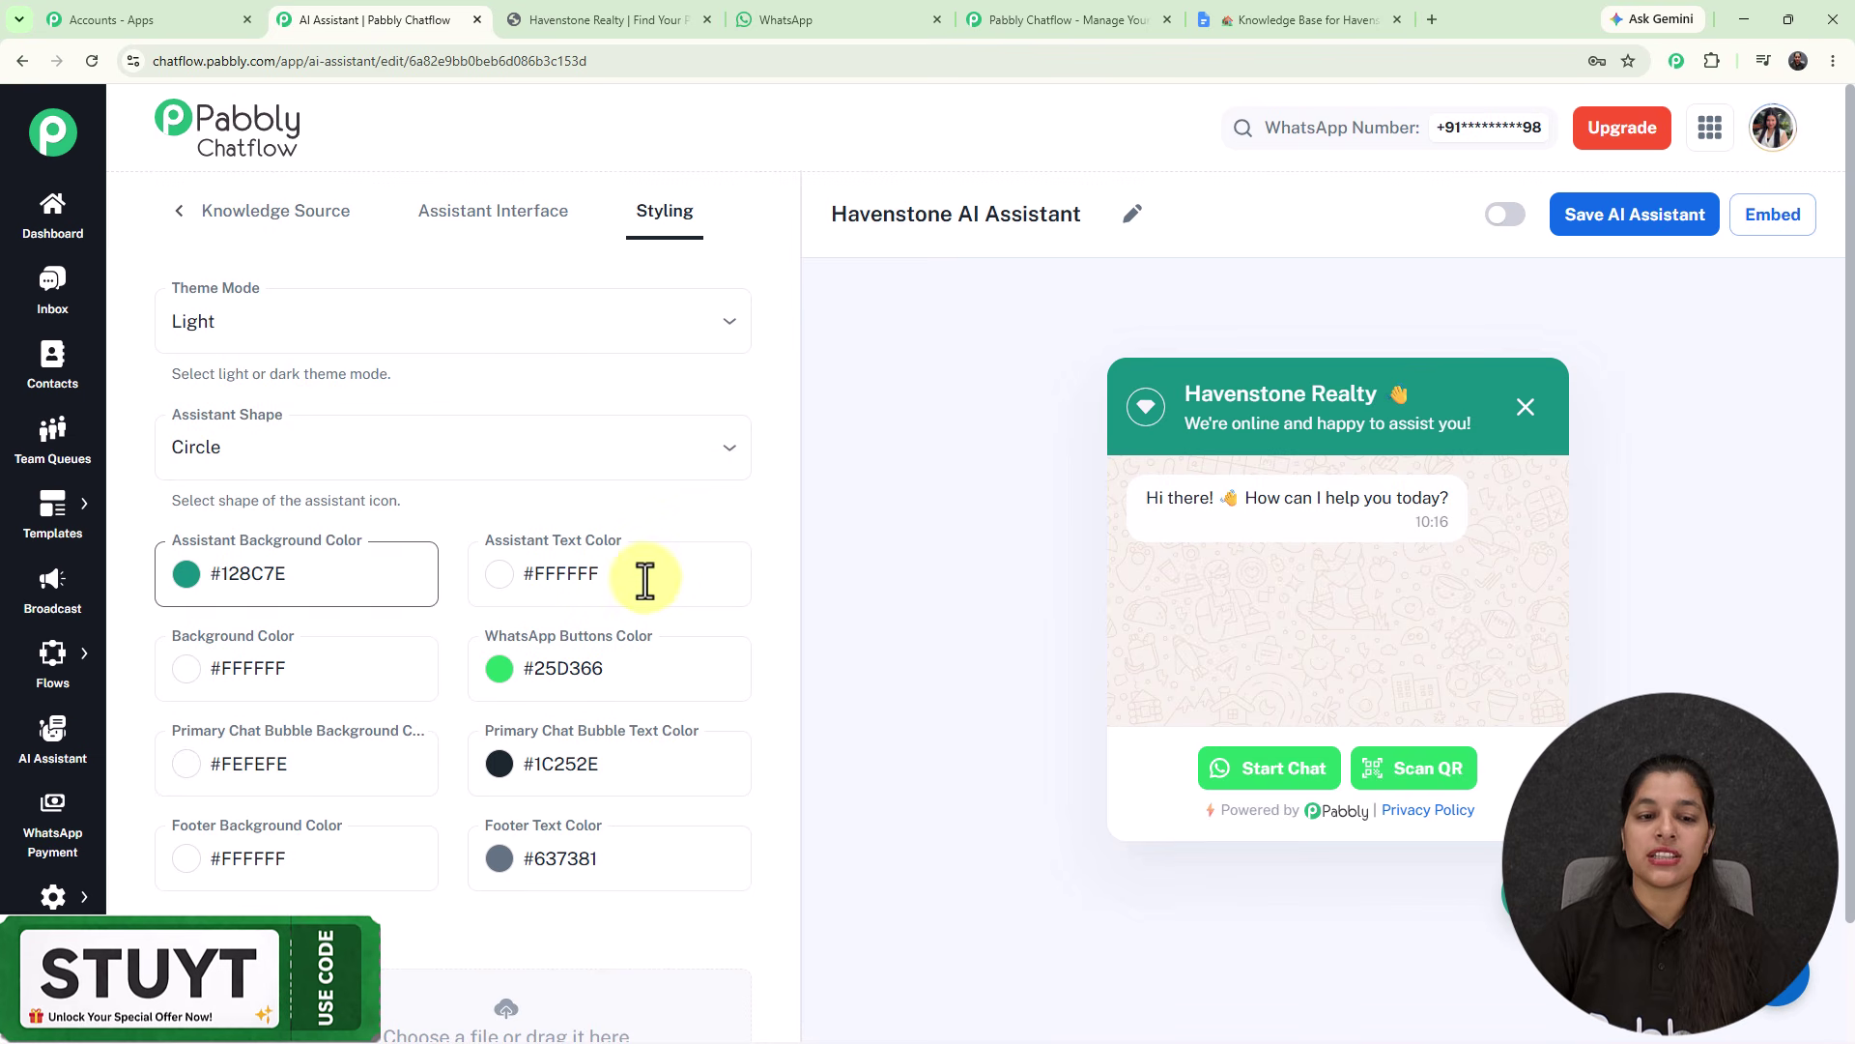
pyautogui.scroll(-4, 396, 321)
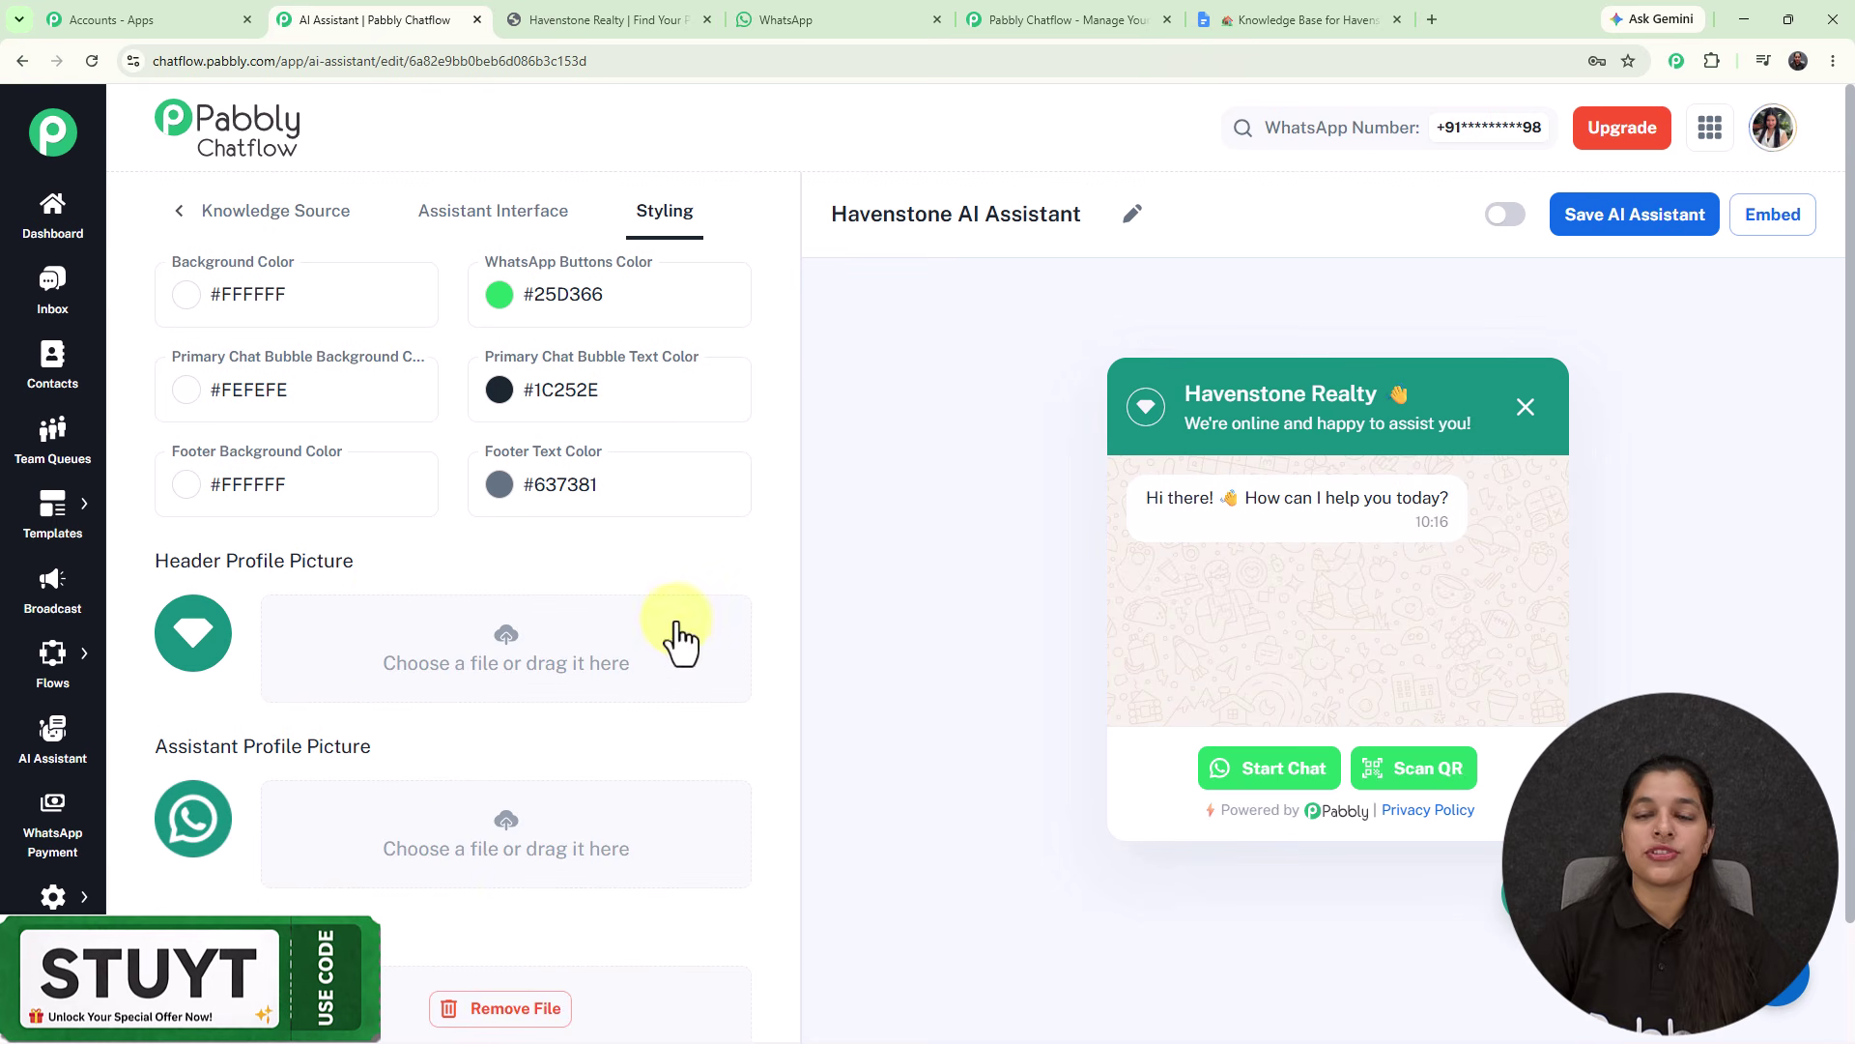
pyautogui.scroll(4, 672, 618)
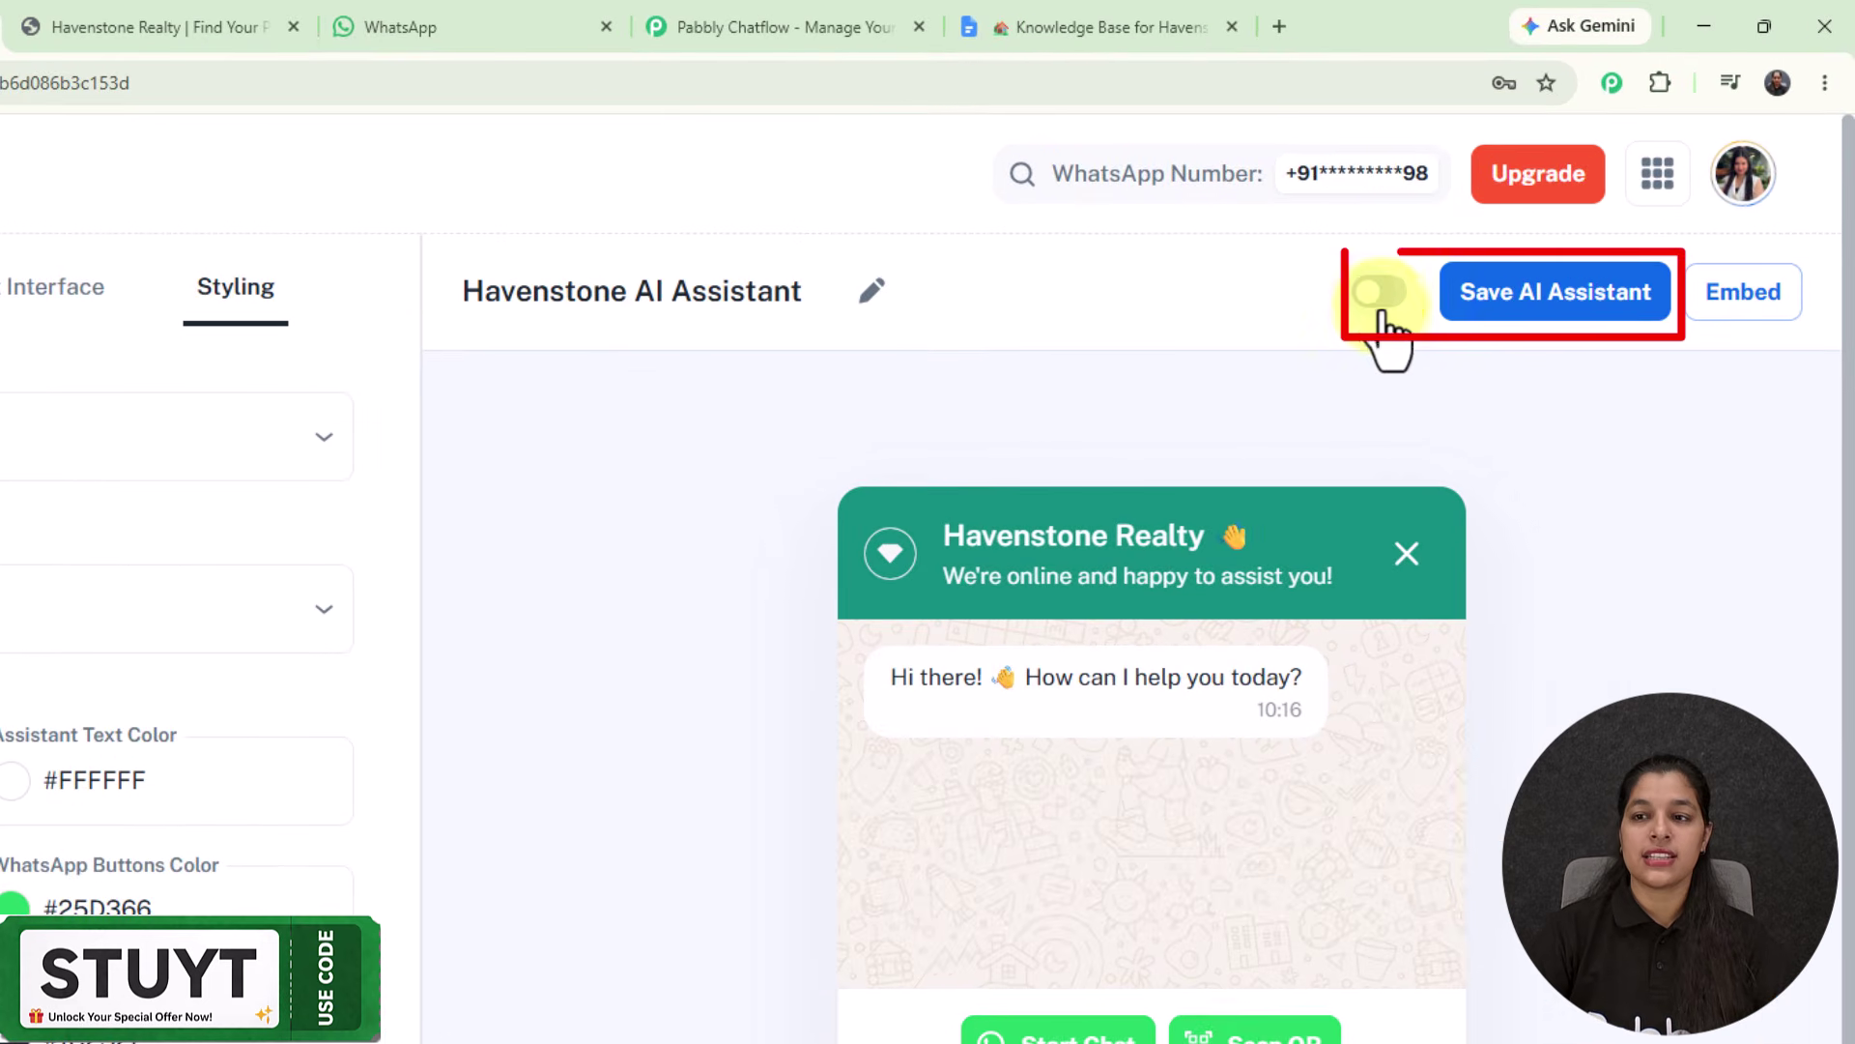
# - Activate the Havenstone AI Assistant and save it
pyautogui.click(1380, 293)
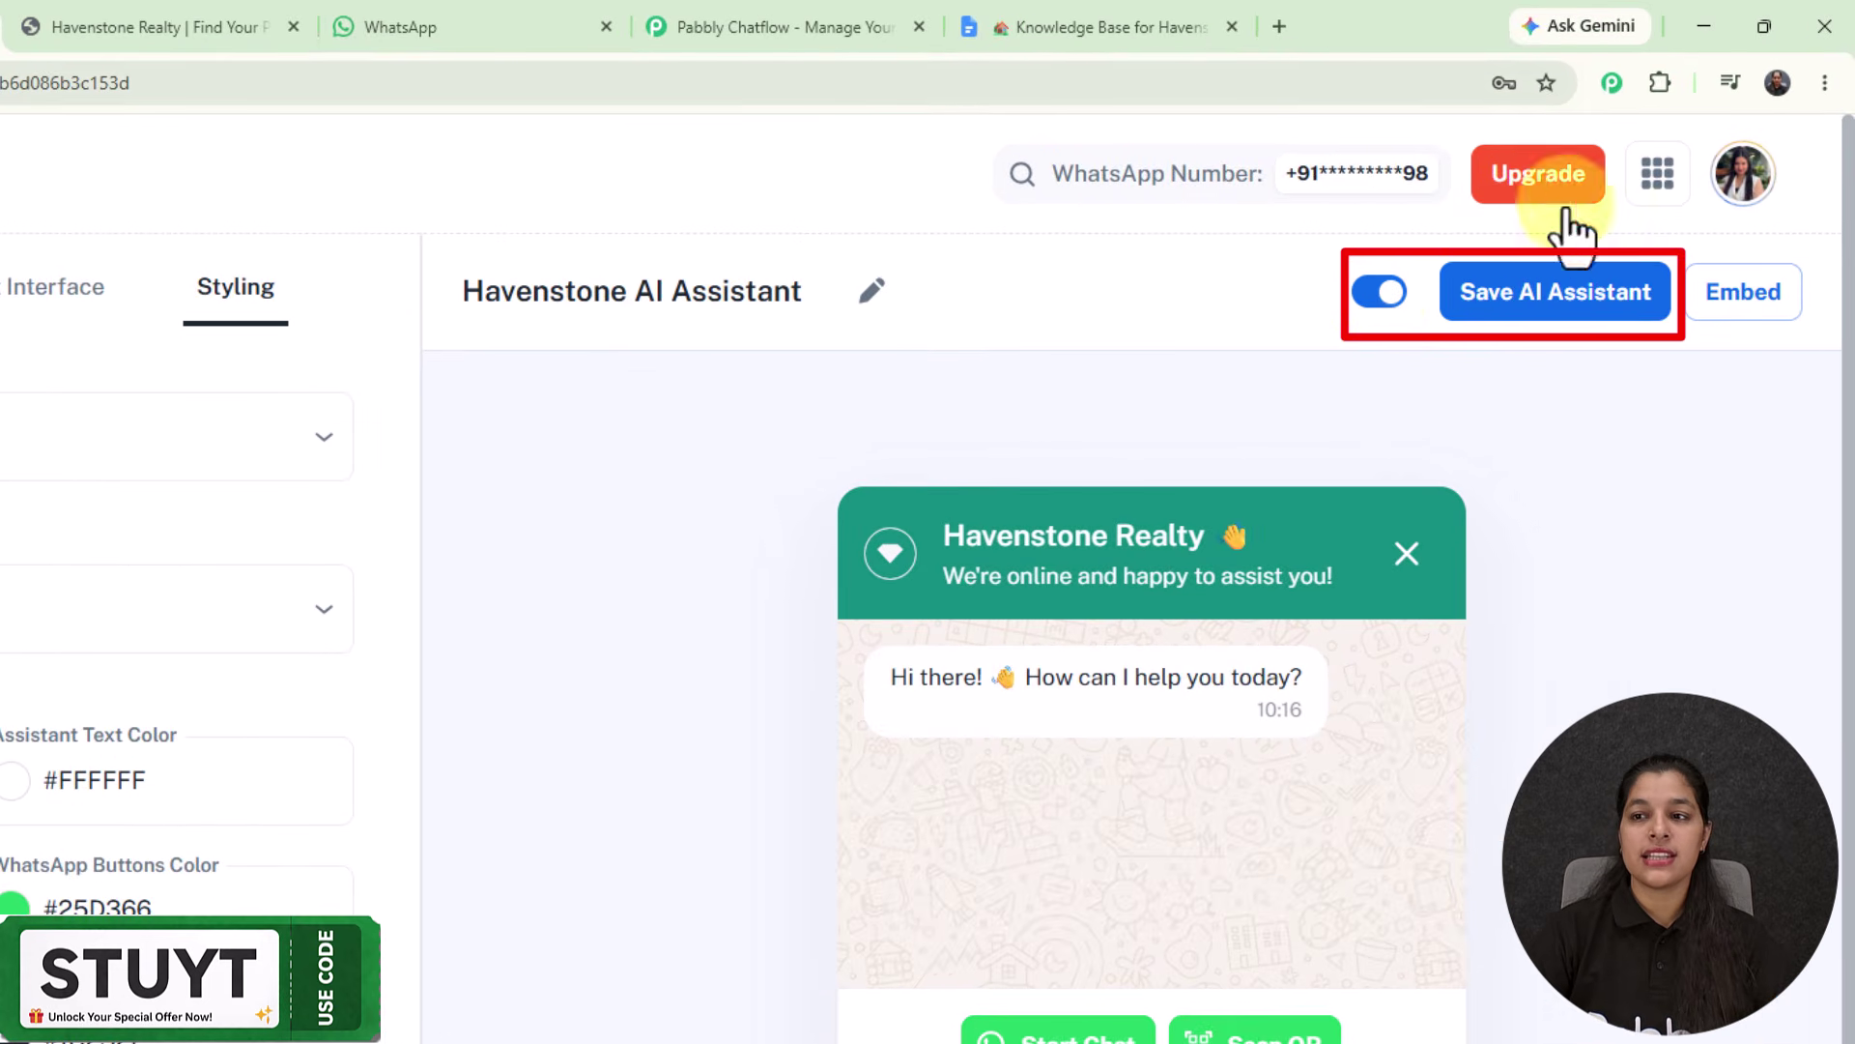
pyautogui.click(1556, 294)
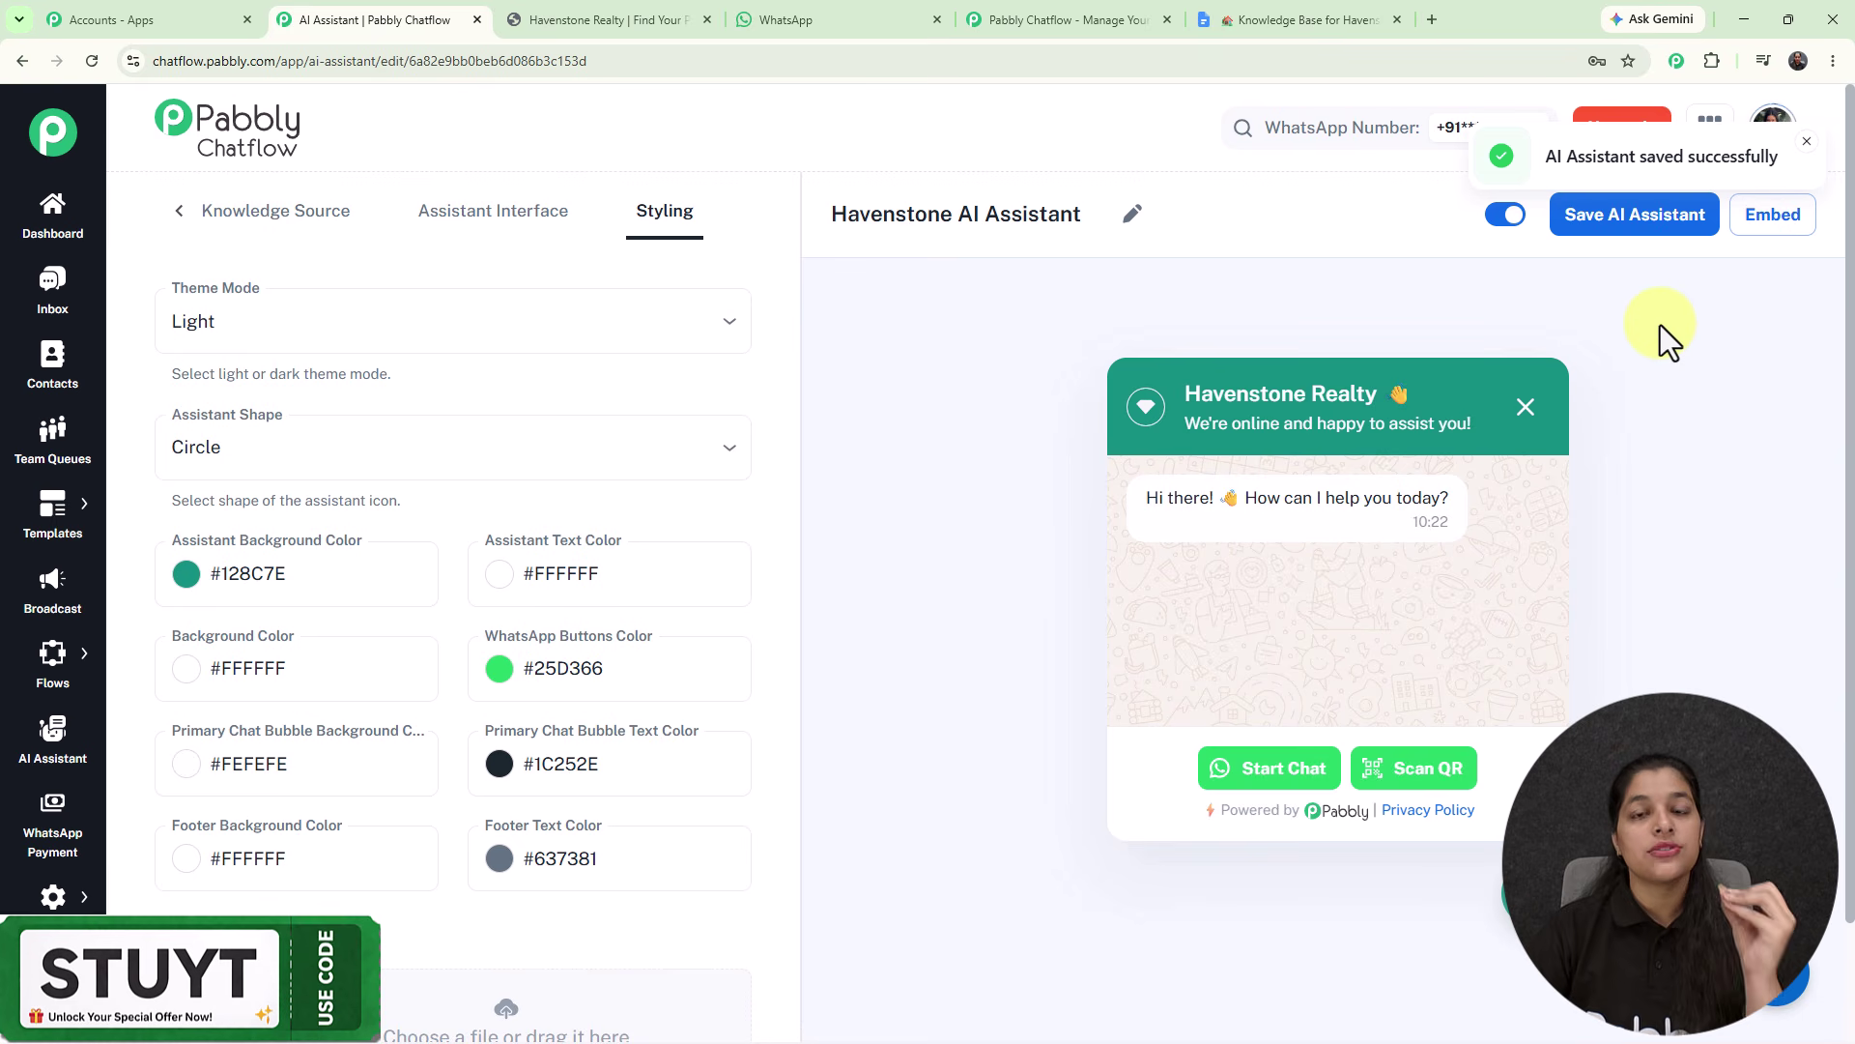
# - Open the assistant's embed script, reload the Havenstone Realty website to check it before embedding, and copy the script
pyautogui.click(1768, 220)
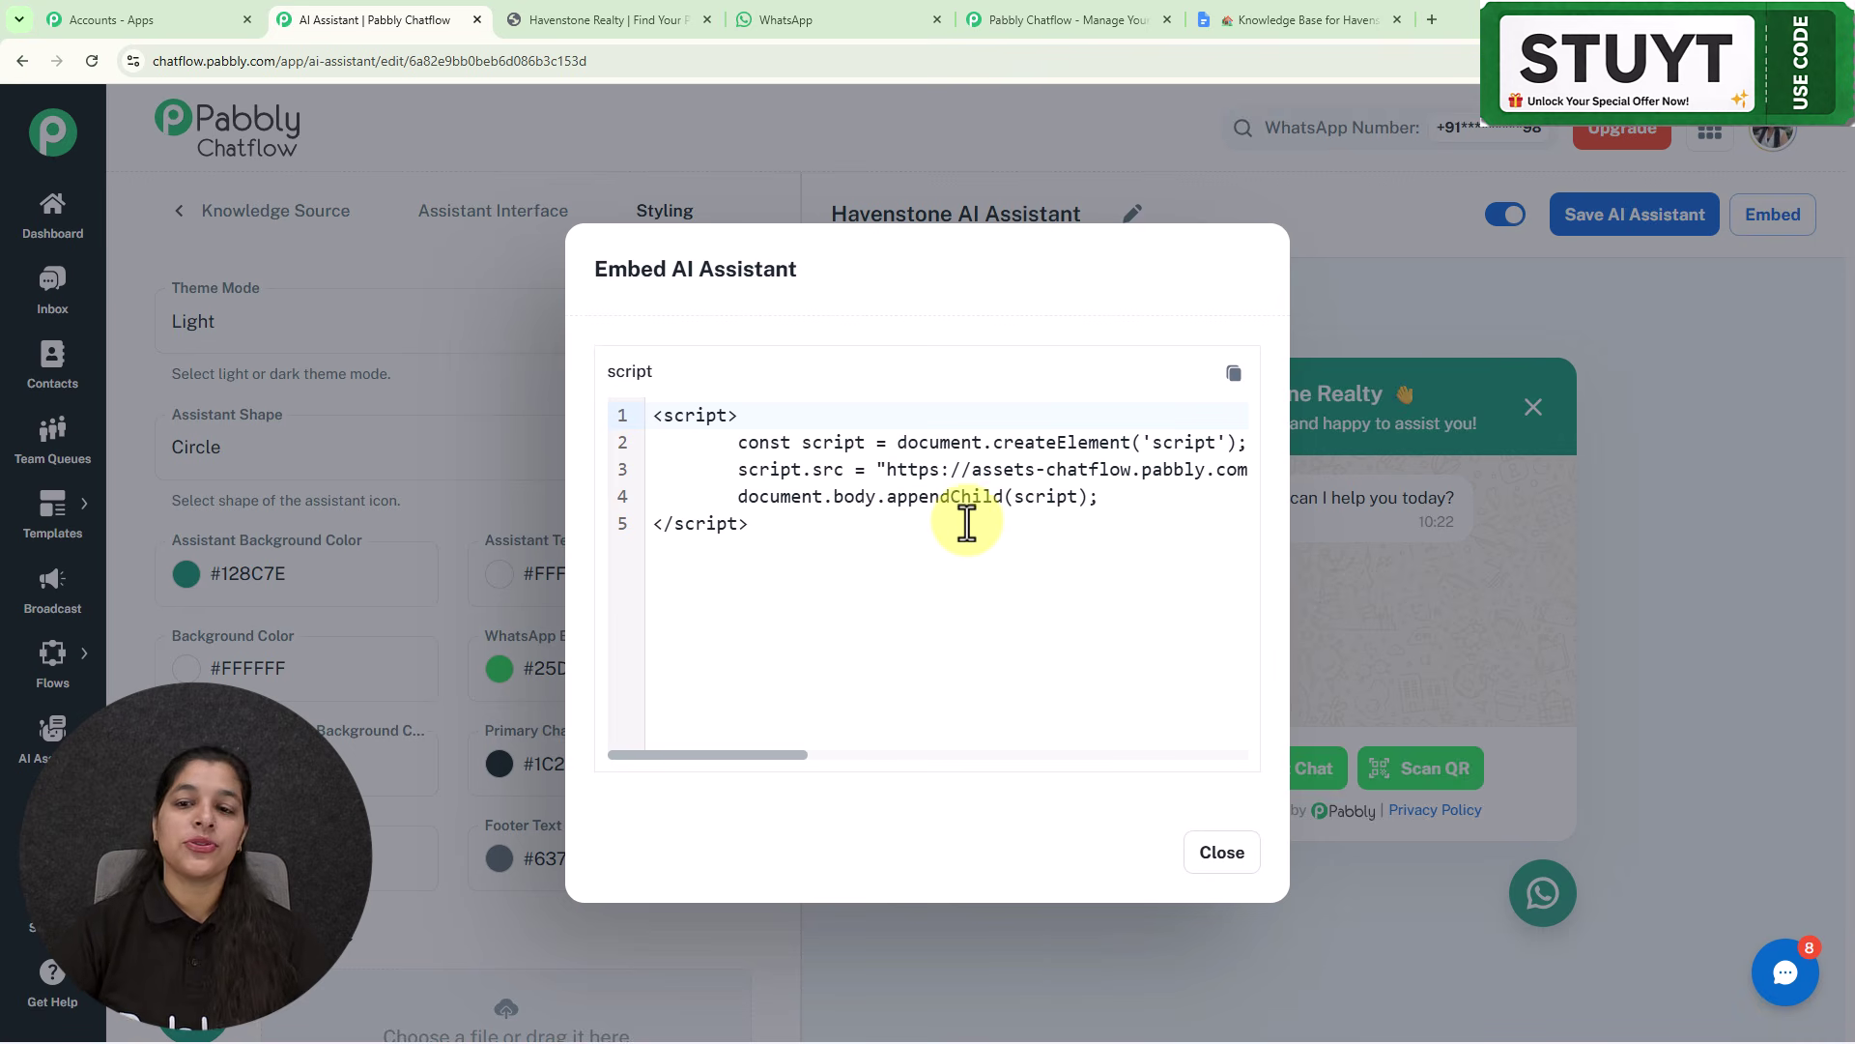
pyautogui.click(613, 18)
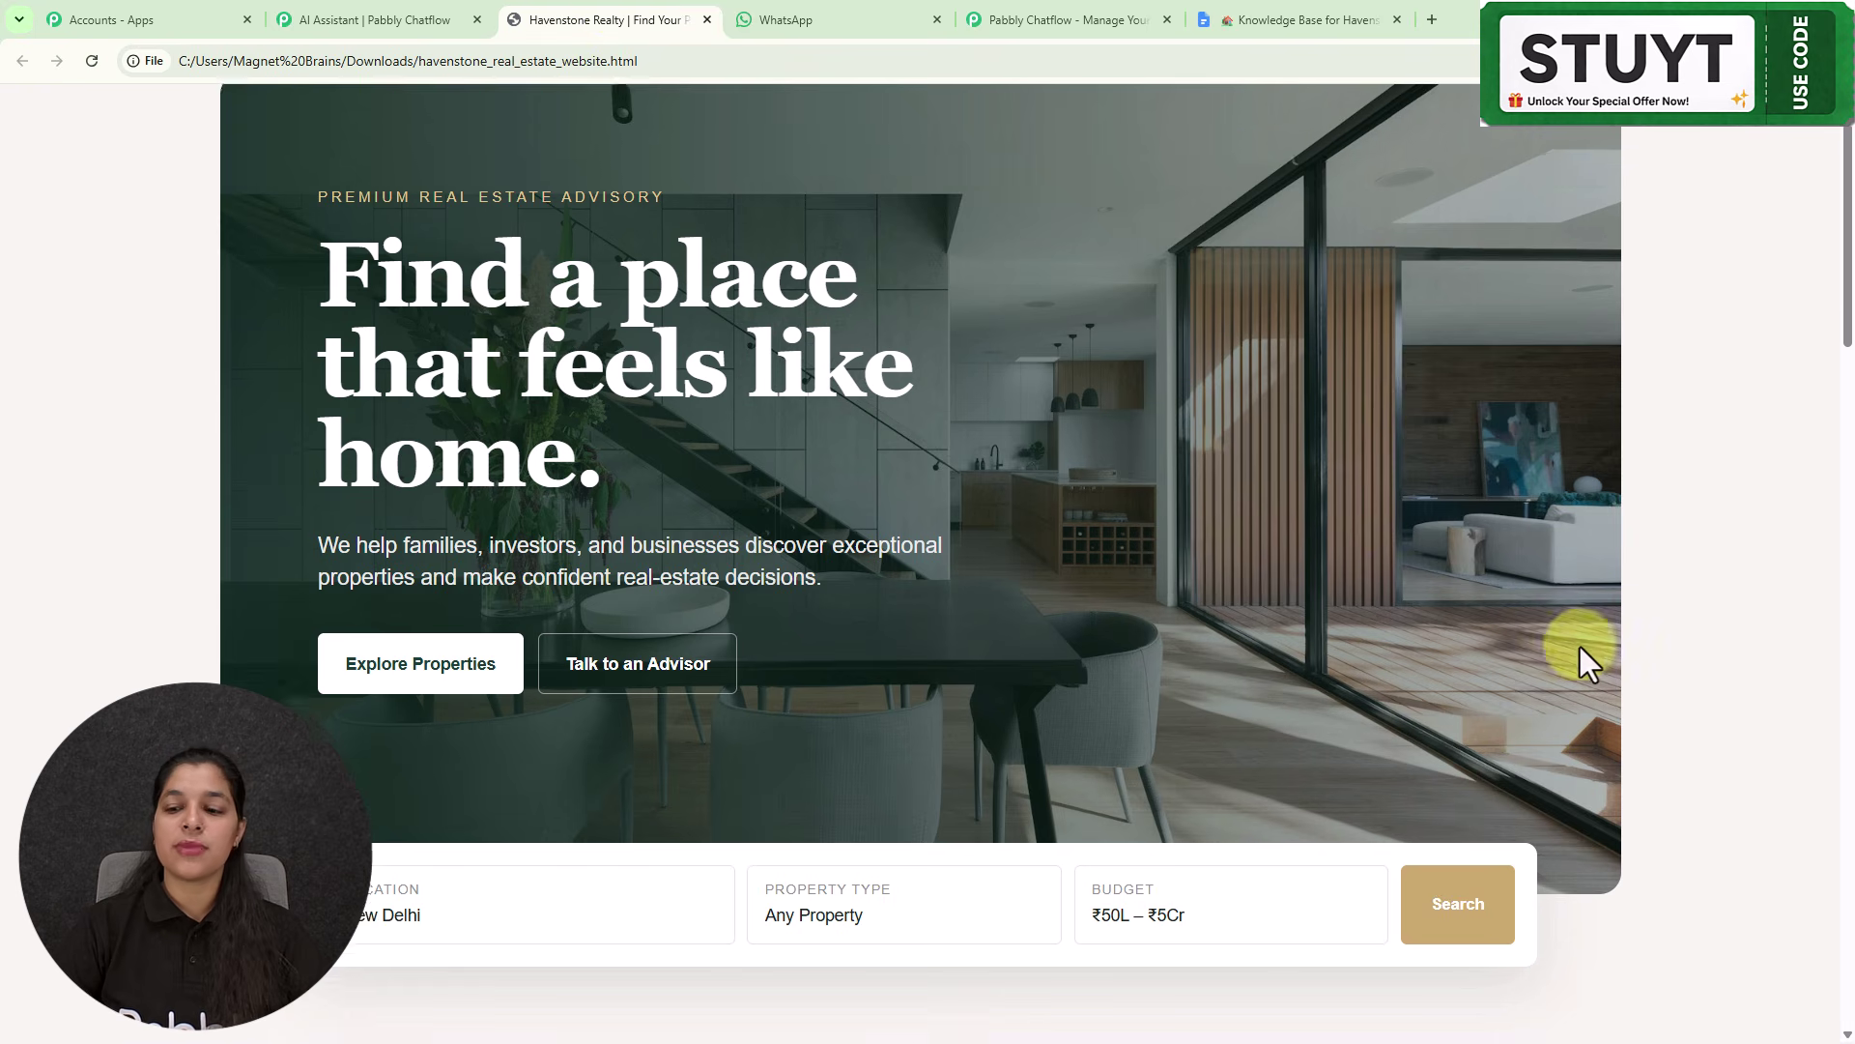
pyautogui.click(91, 61)
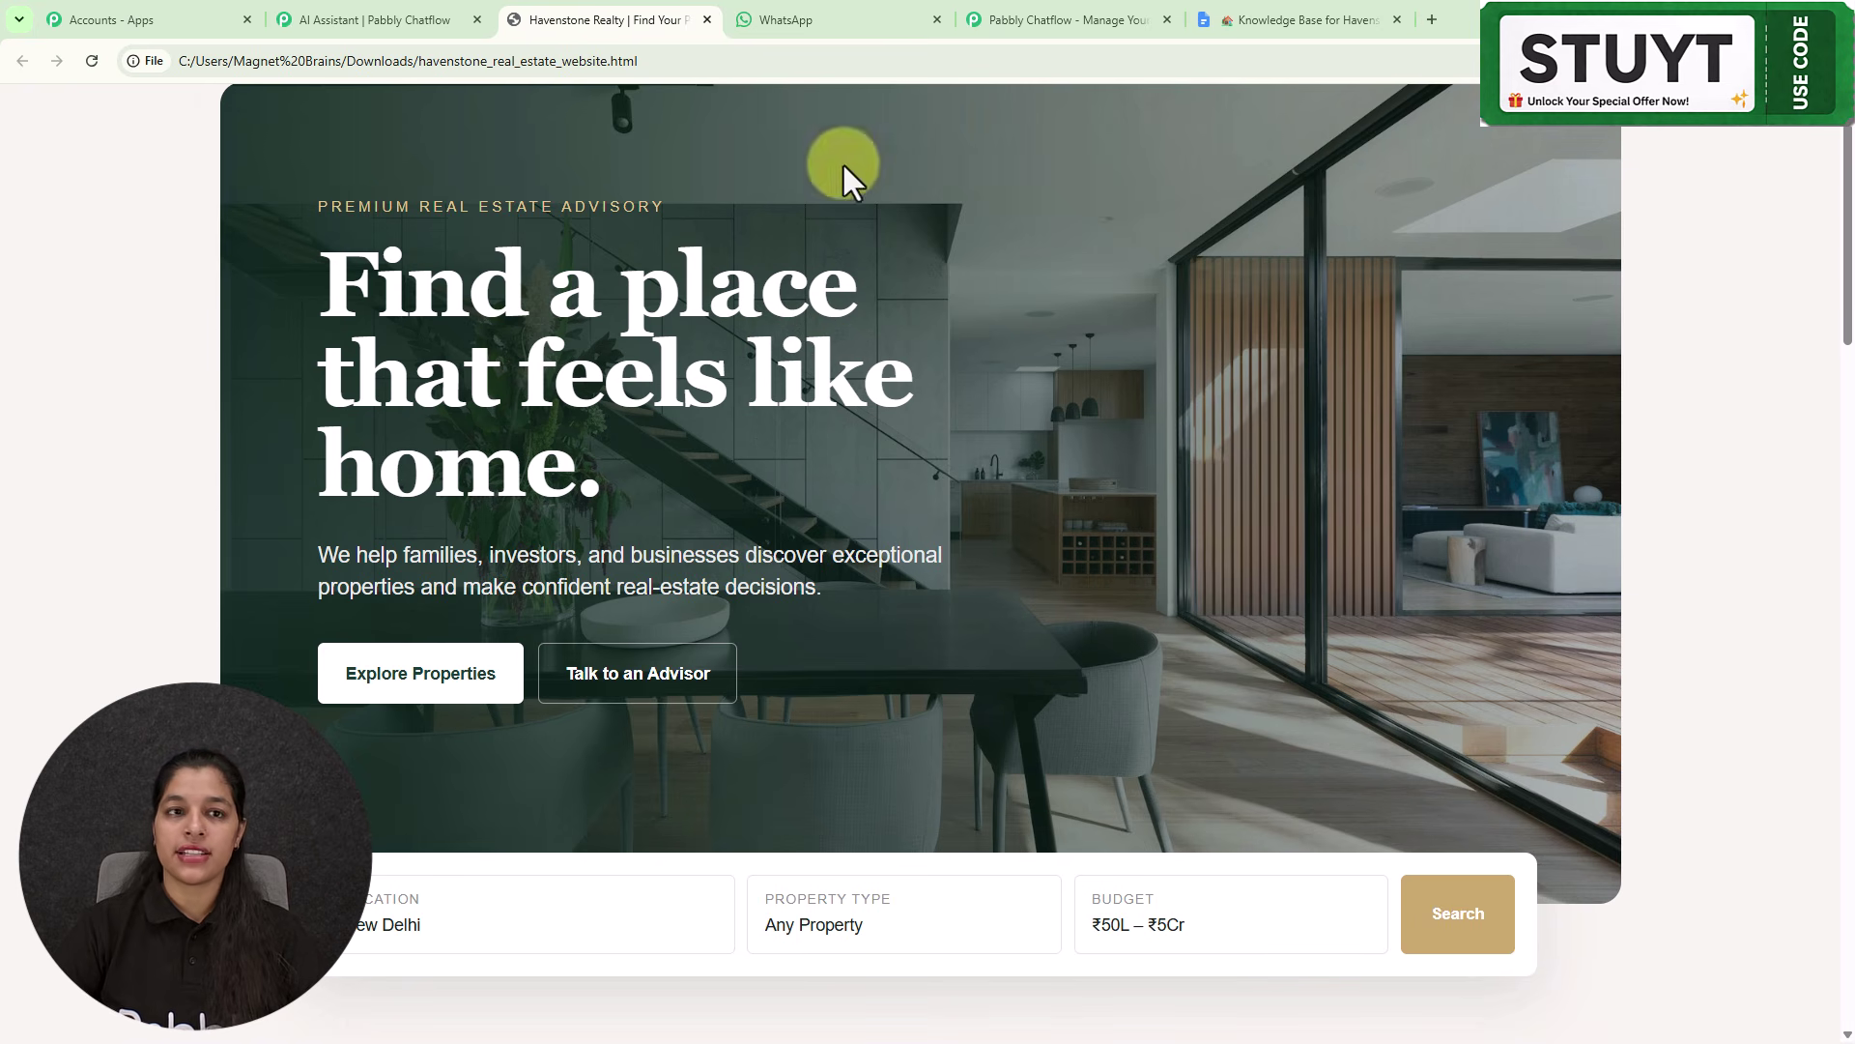
pyautogui.click(435, 19)
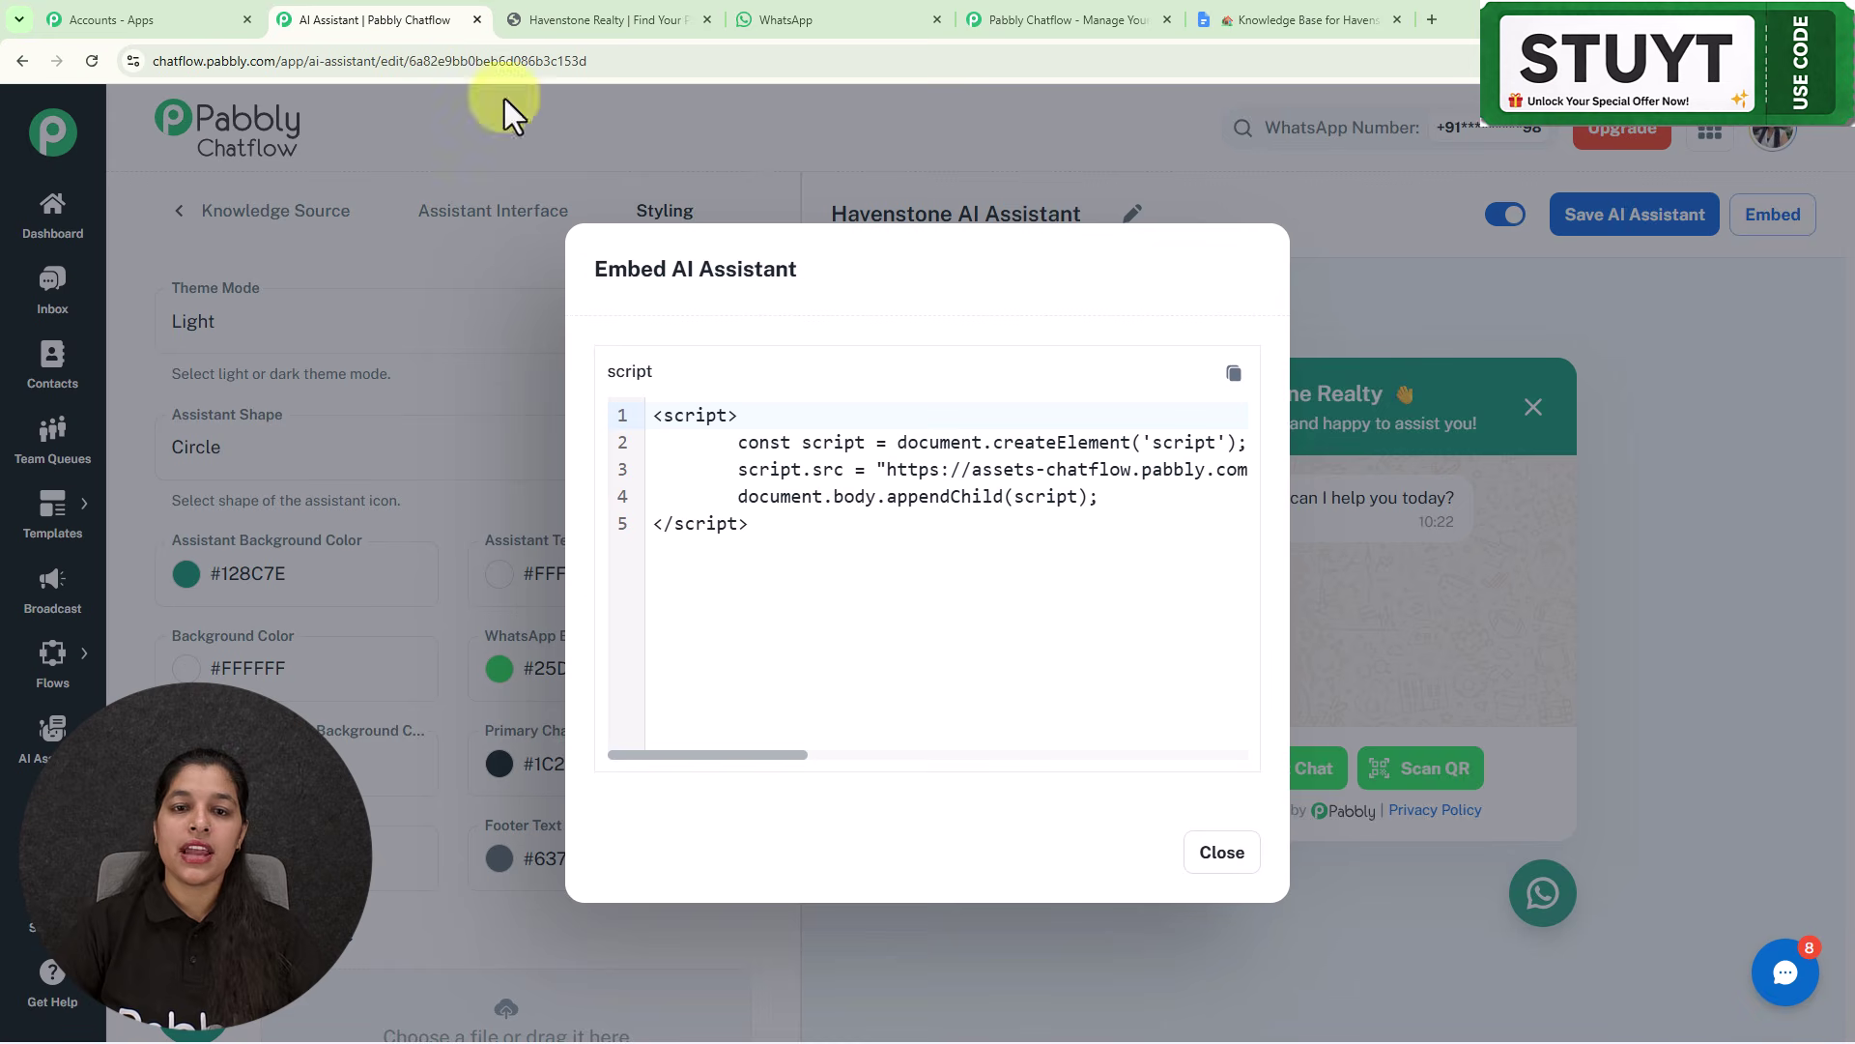
pyautogui.click(1234, 374)
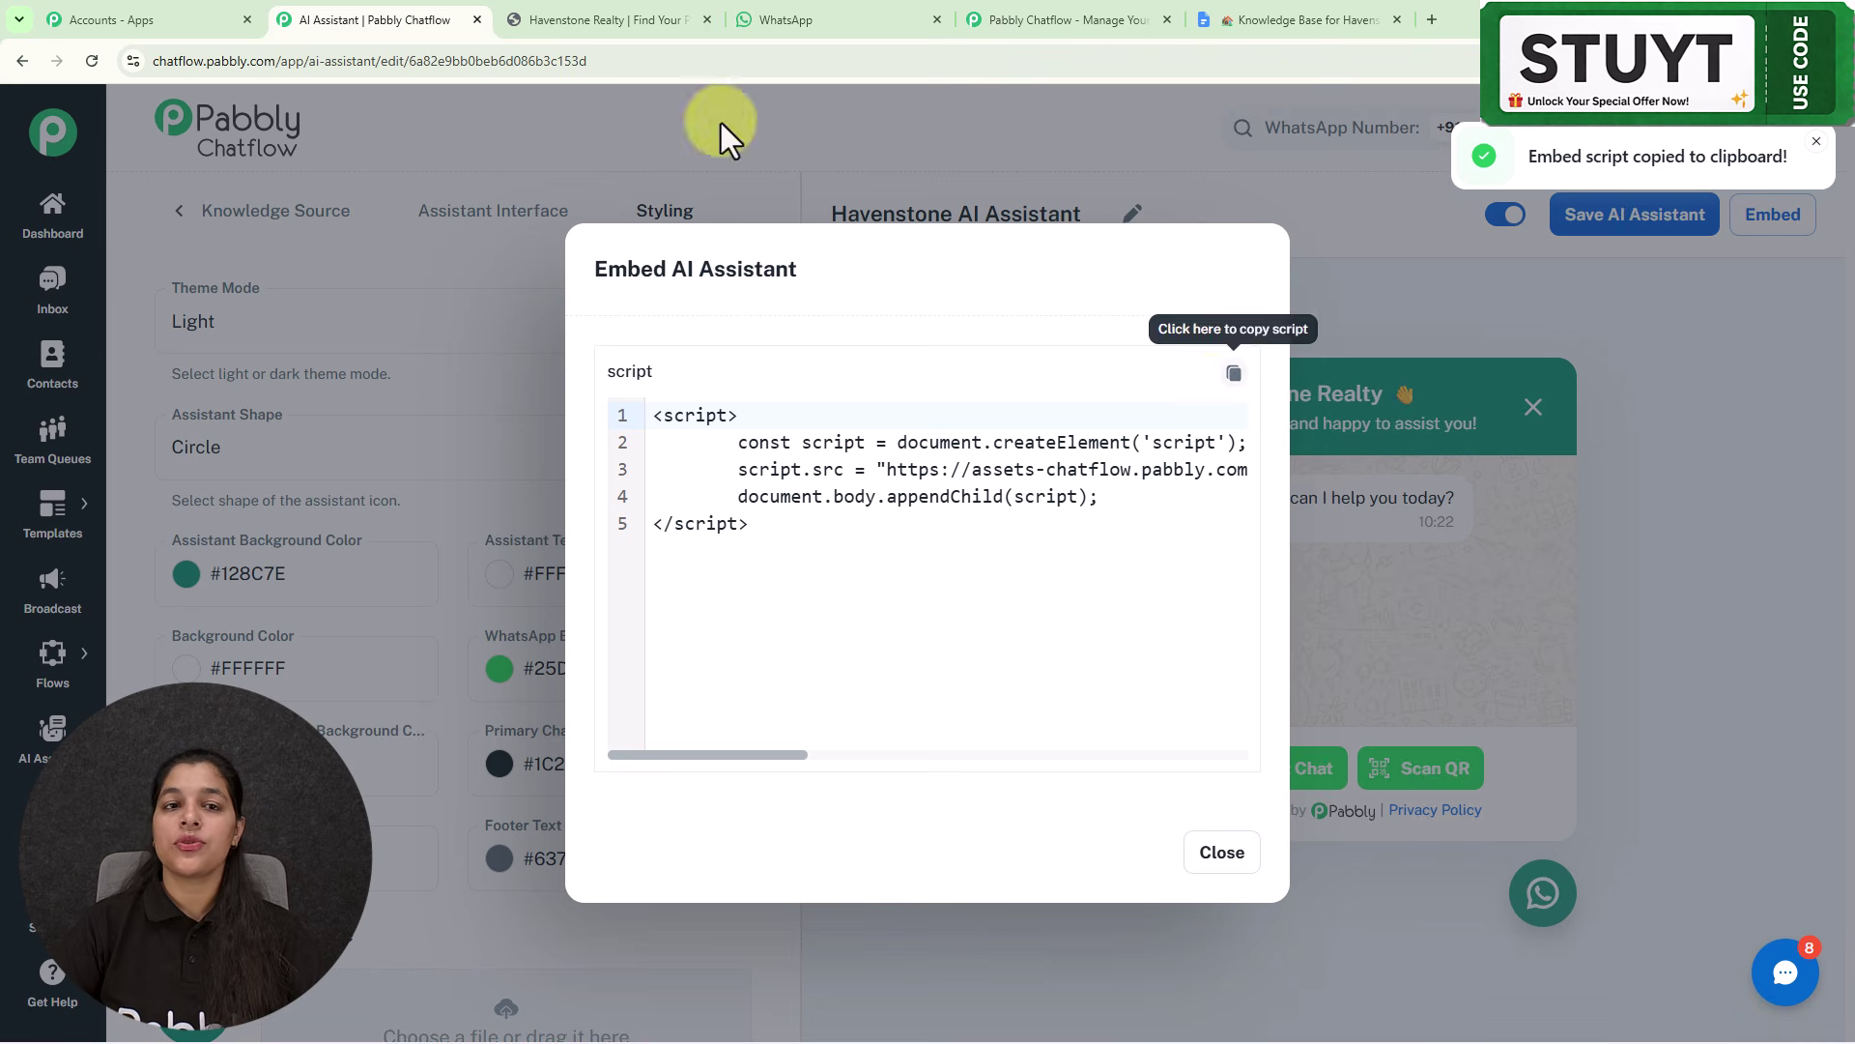
# - Switch to Notepad, paste the embed script just before the closing body tag of havenstone_real_estate_website.html, and save the file
pyautogui.click(599, 20)
pyautogui.scroll(-5, 1197, 650)
pyautogui.scroll(-3, 1197, 649)
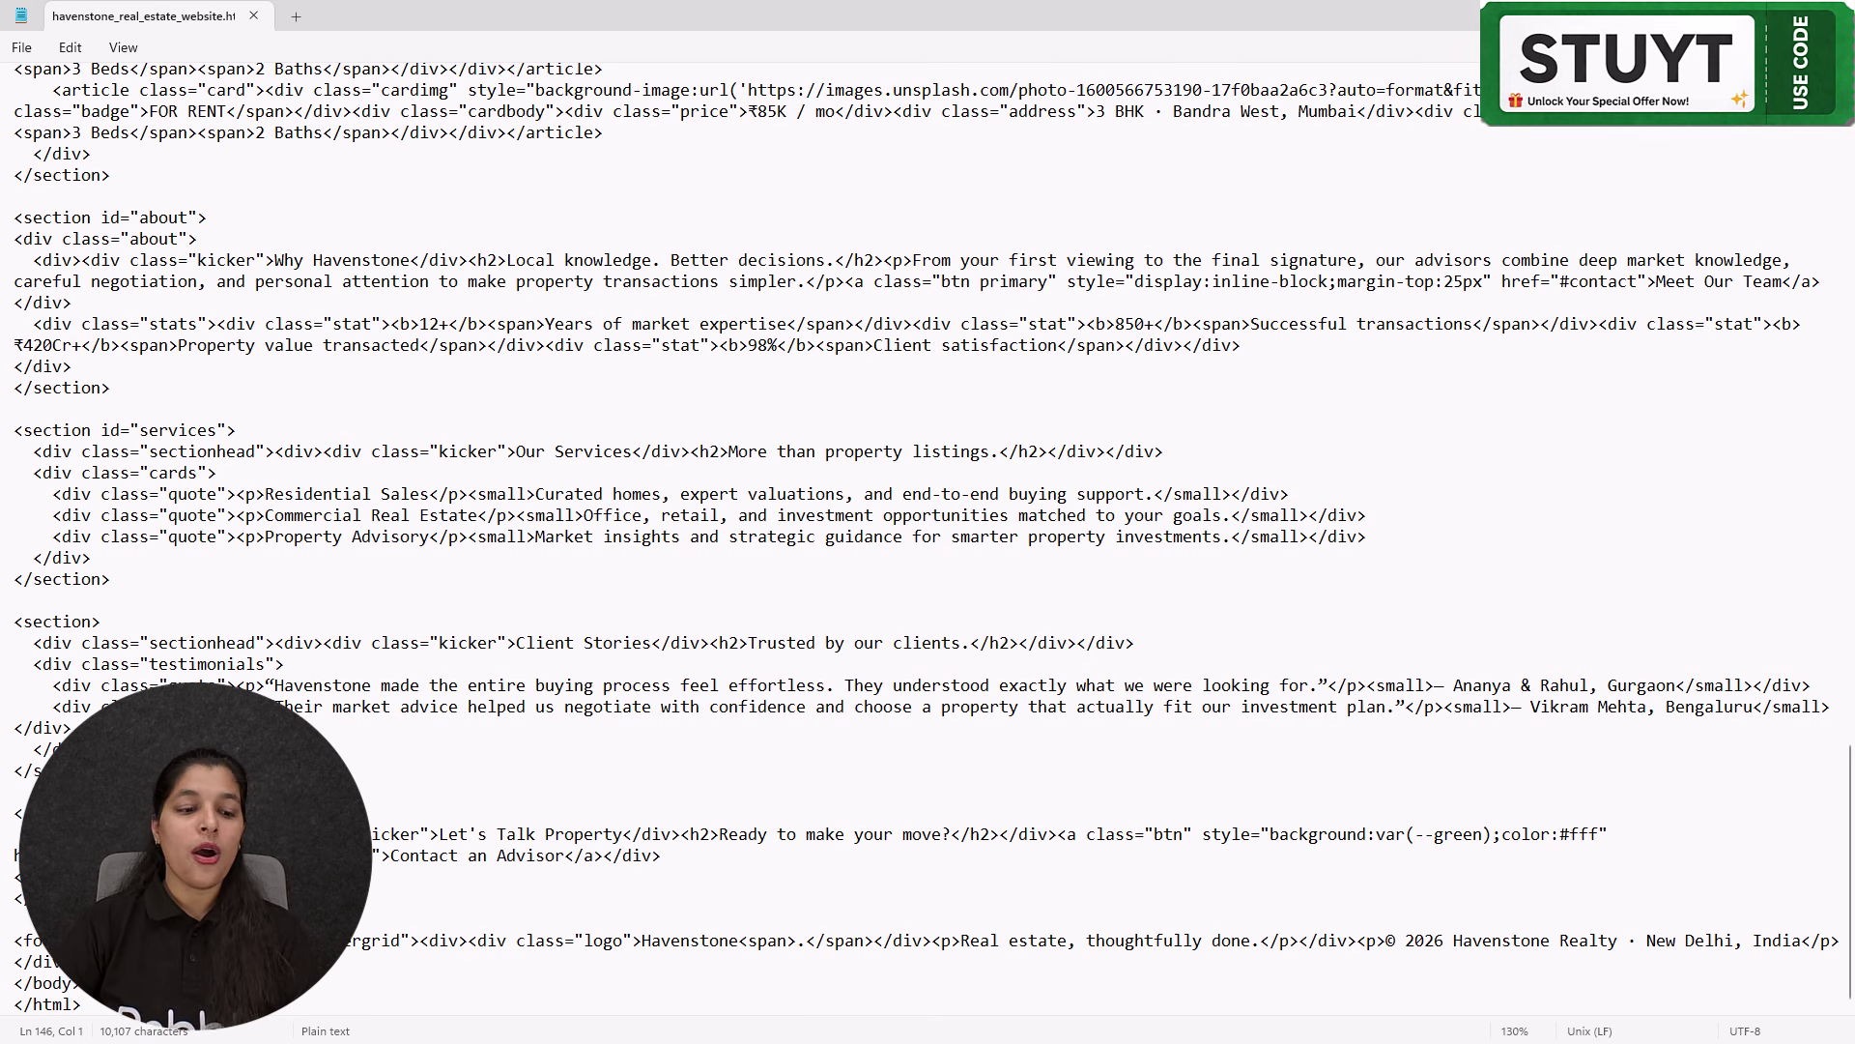
pyautogui.press('Return')
pyautogui.hotkey('ctrl', 'v')
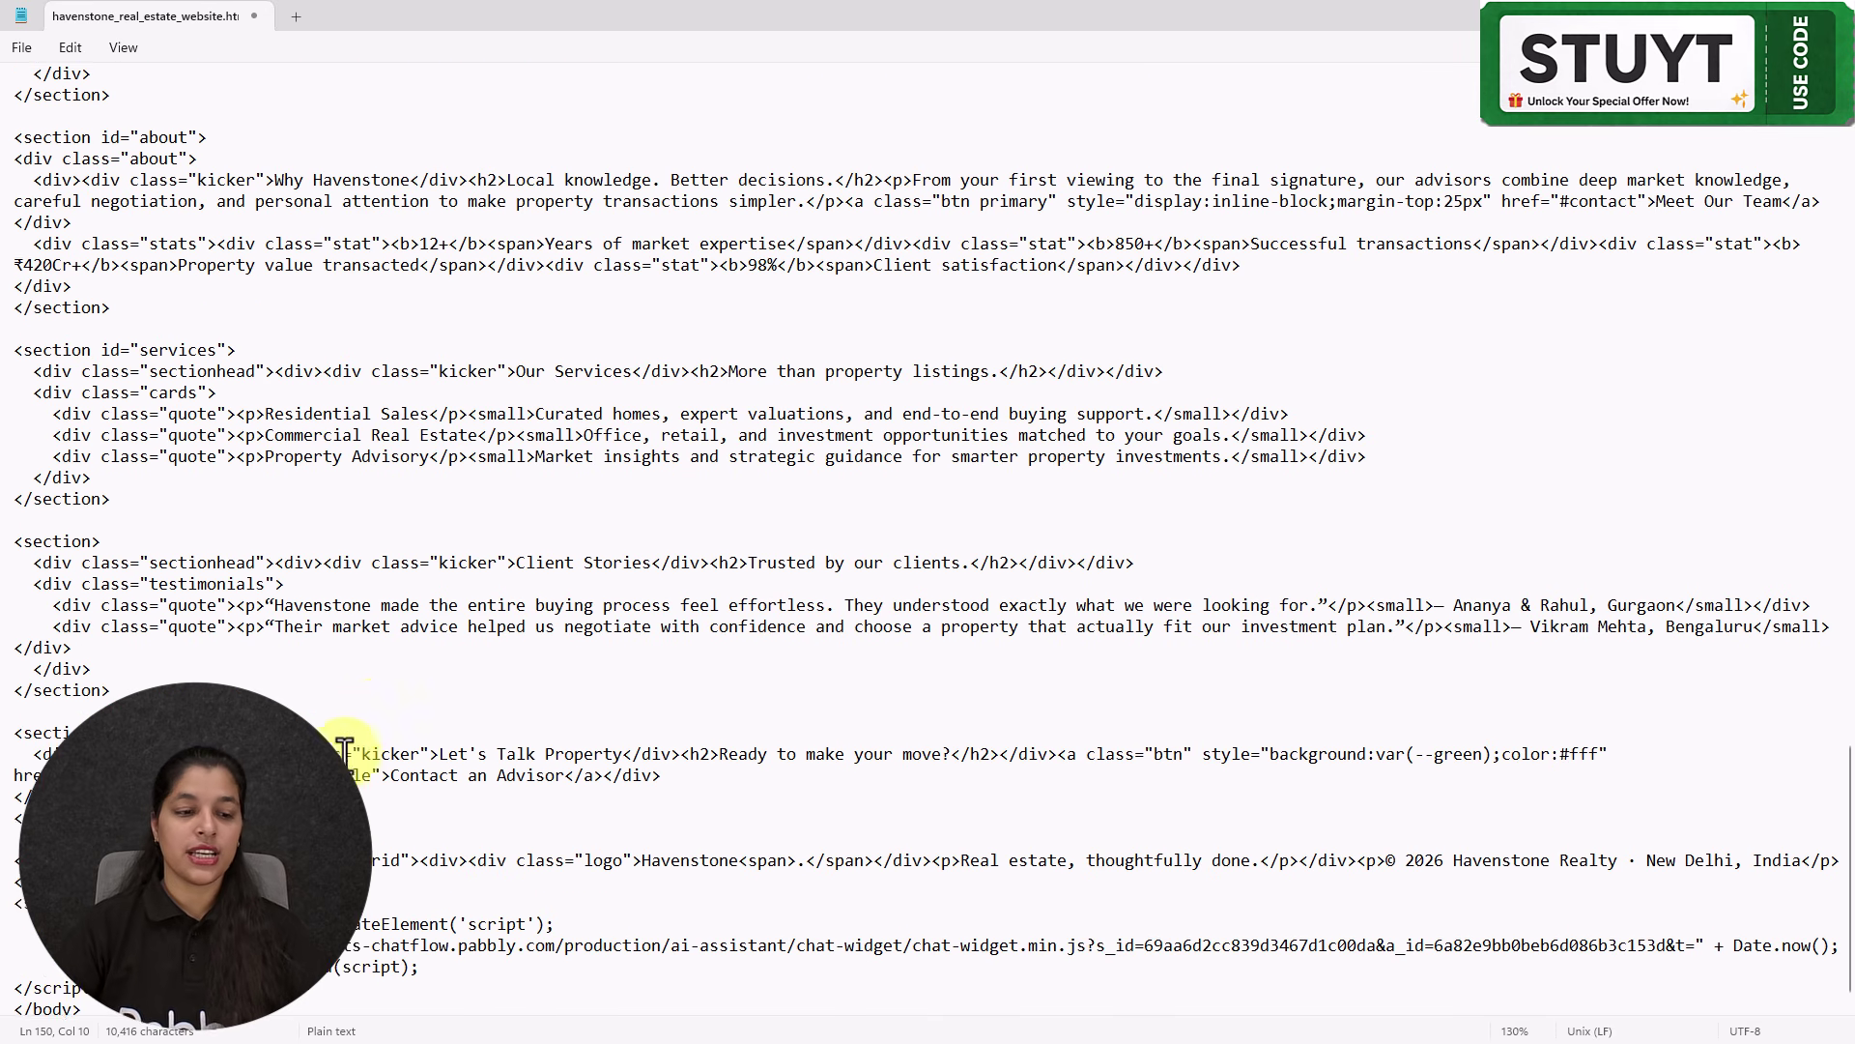
pyautogui.click(19, 47)
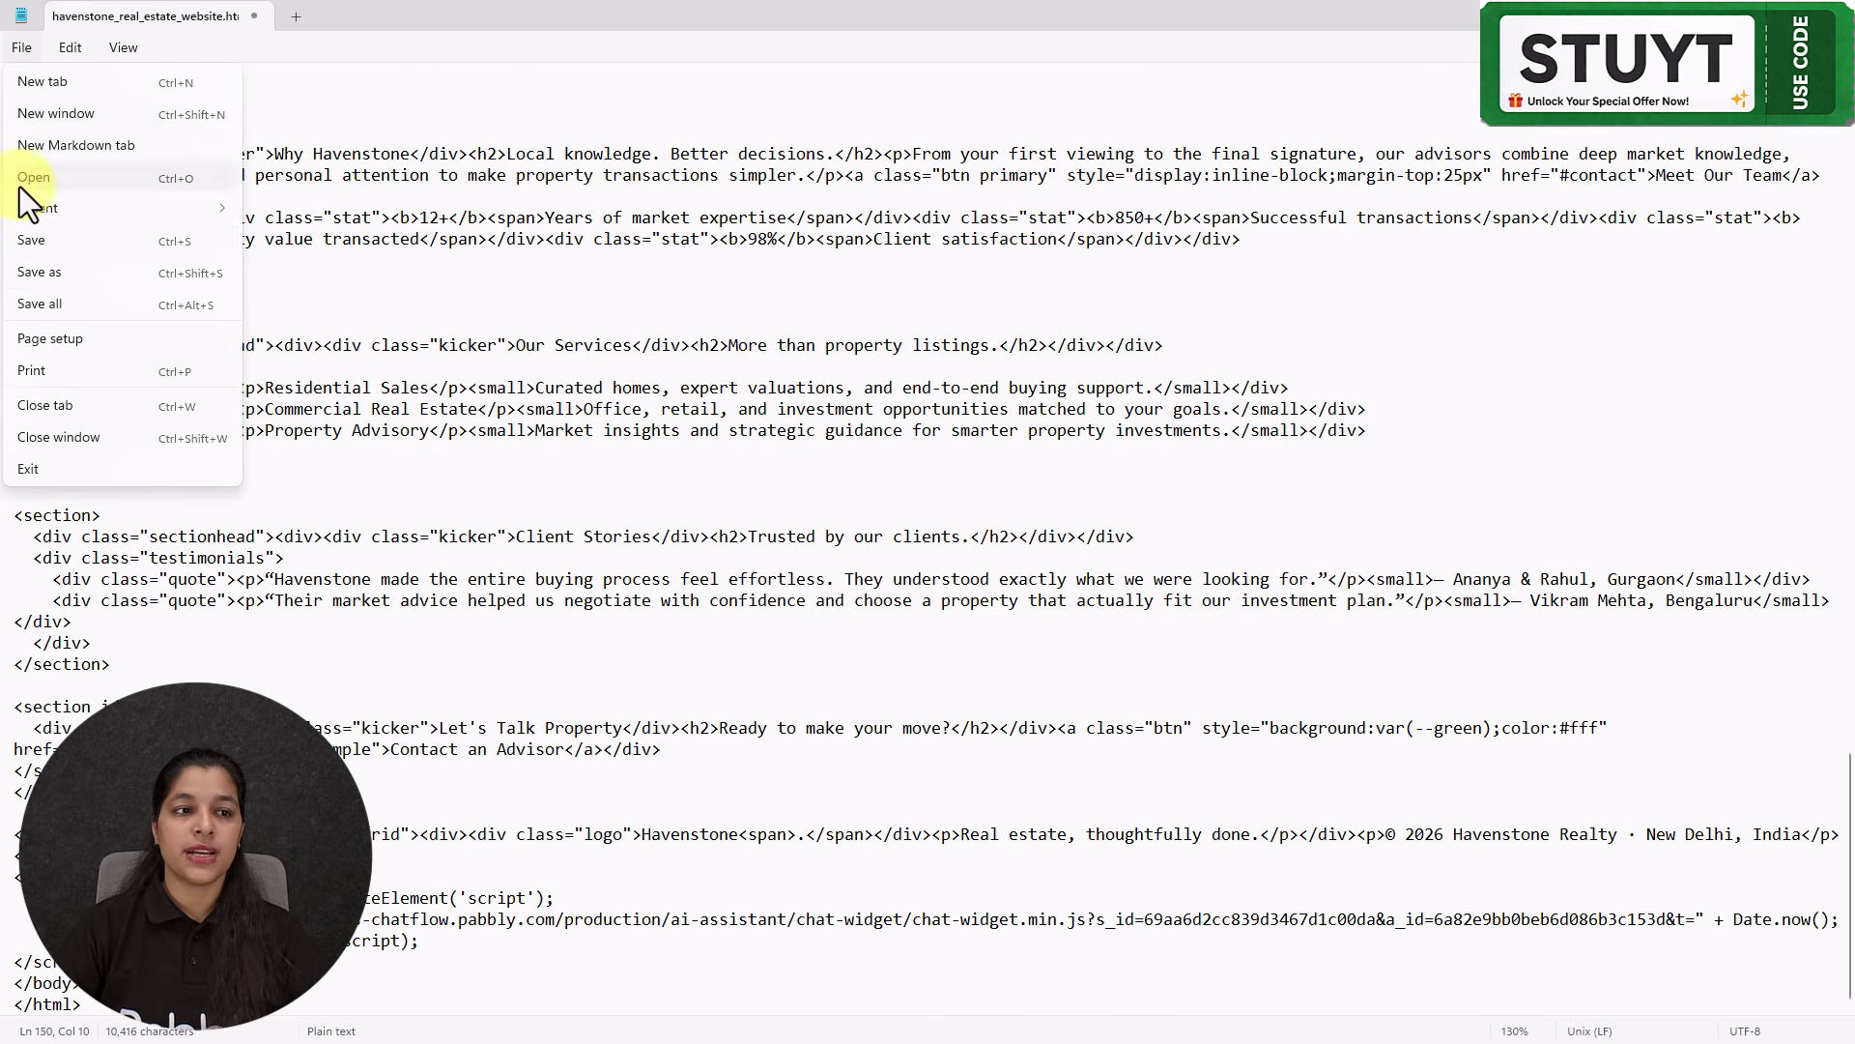
pyautogui.click(25, 234)
# - Return to the Havenstone Realty website in the browser, reload it and open the embedded WhatsApp chat widget
pyautogui.hotkey('alt', 'Tab')
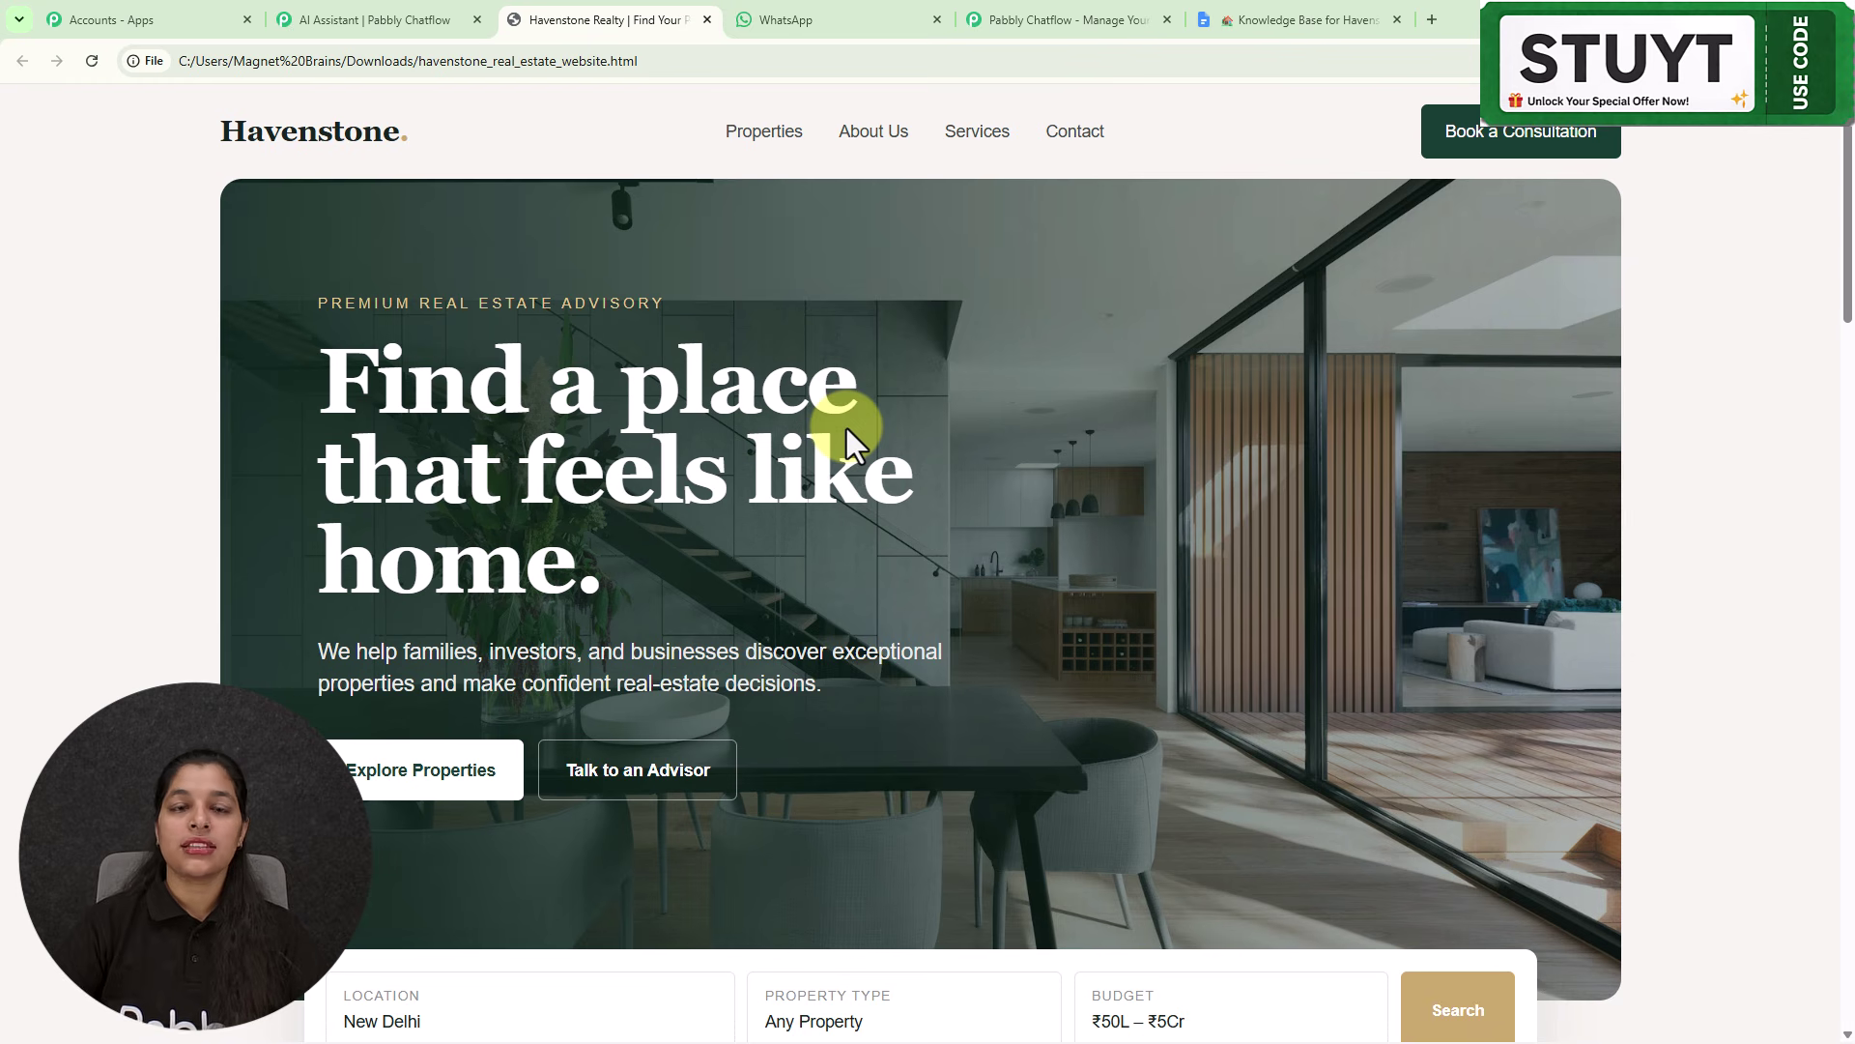
pyautogui.click(91, 64)
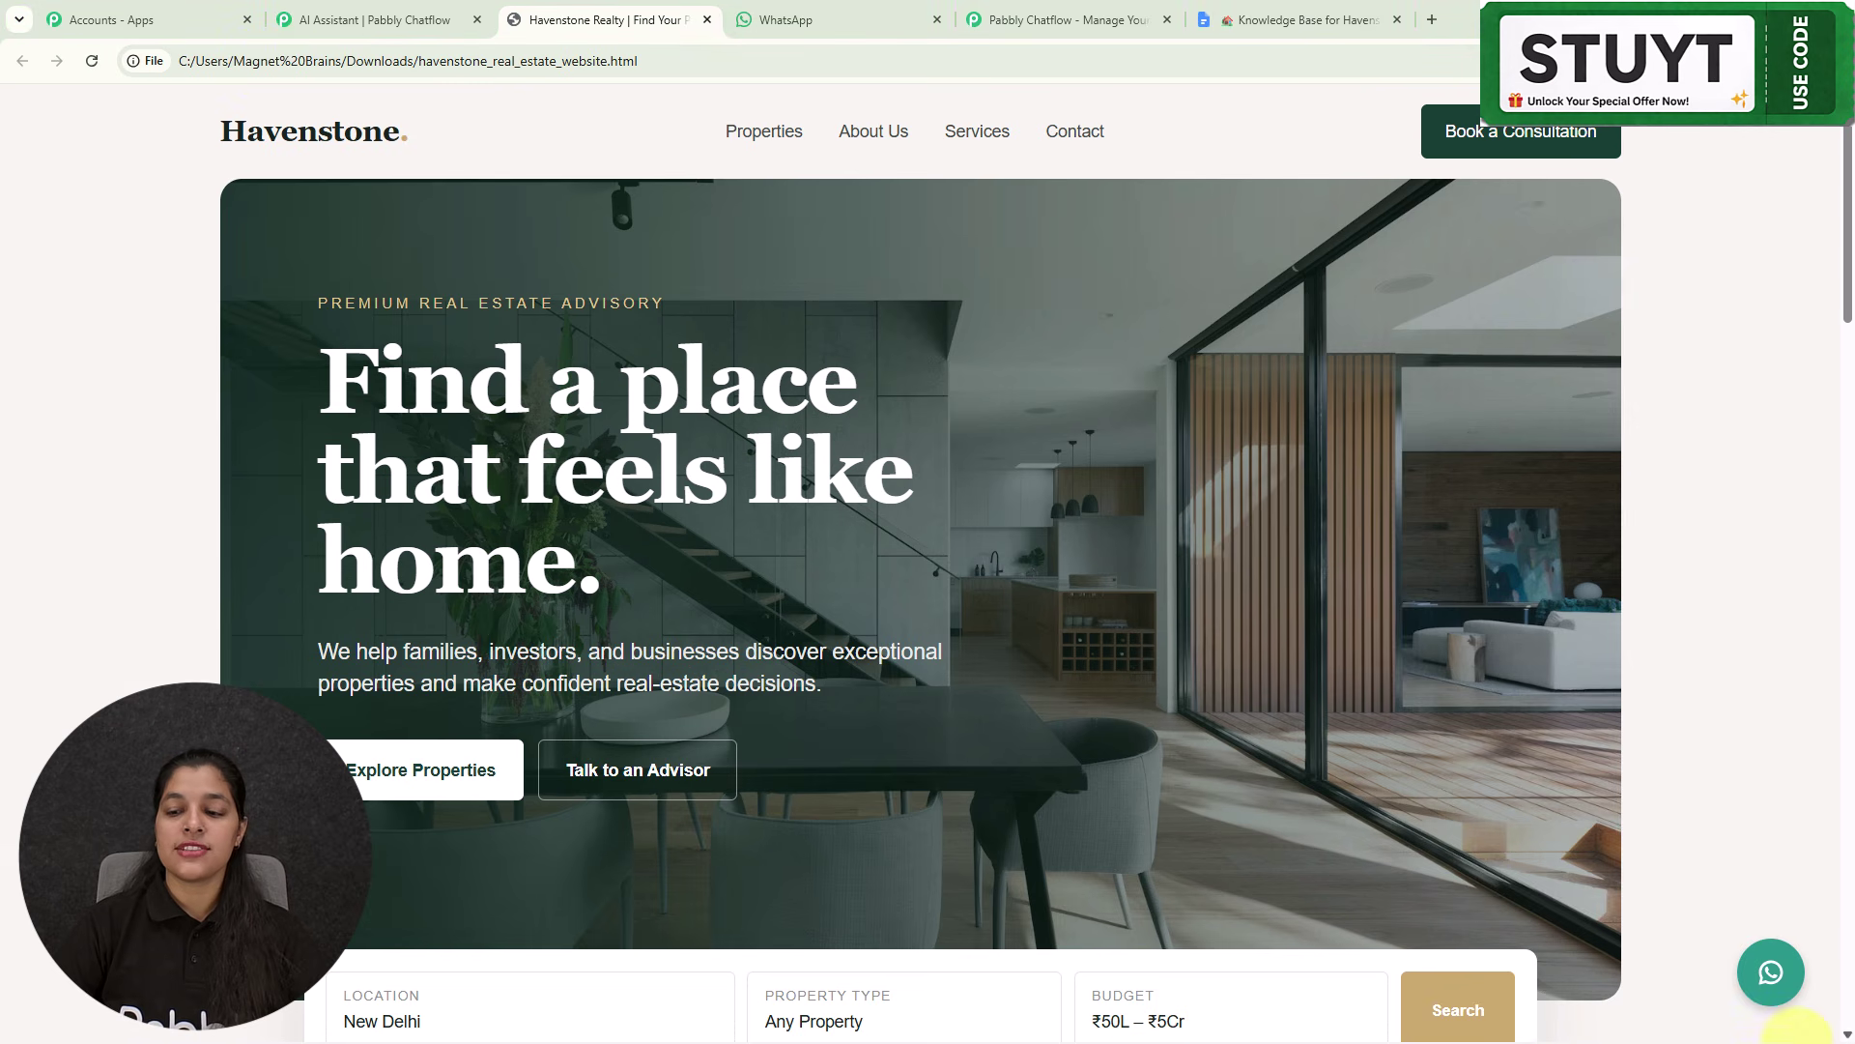
pyautogui.click(1775, 984)
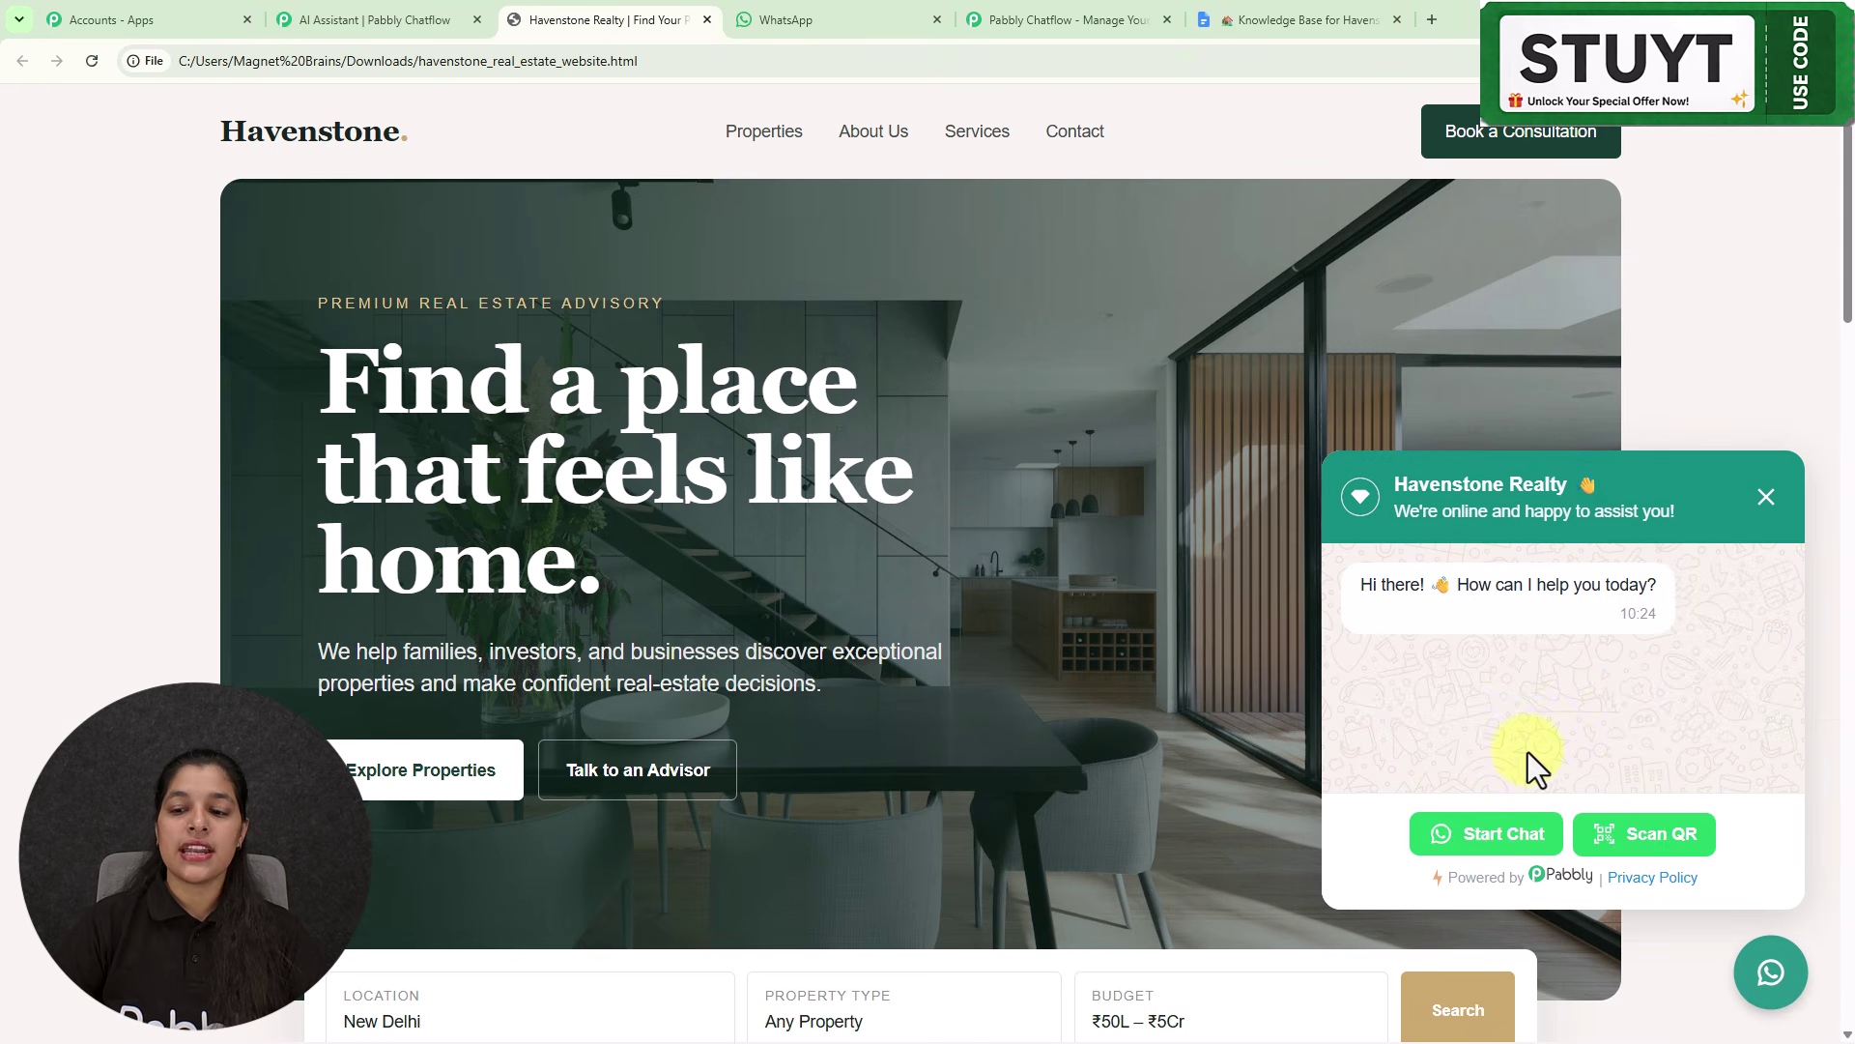